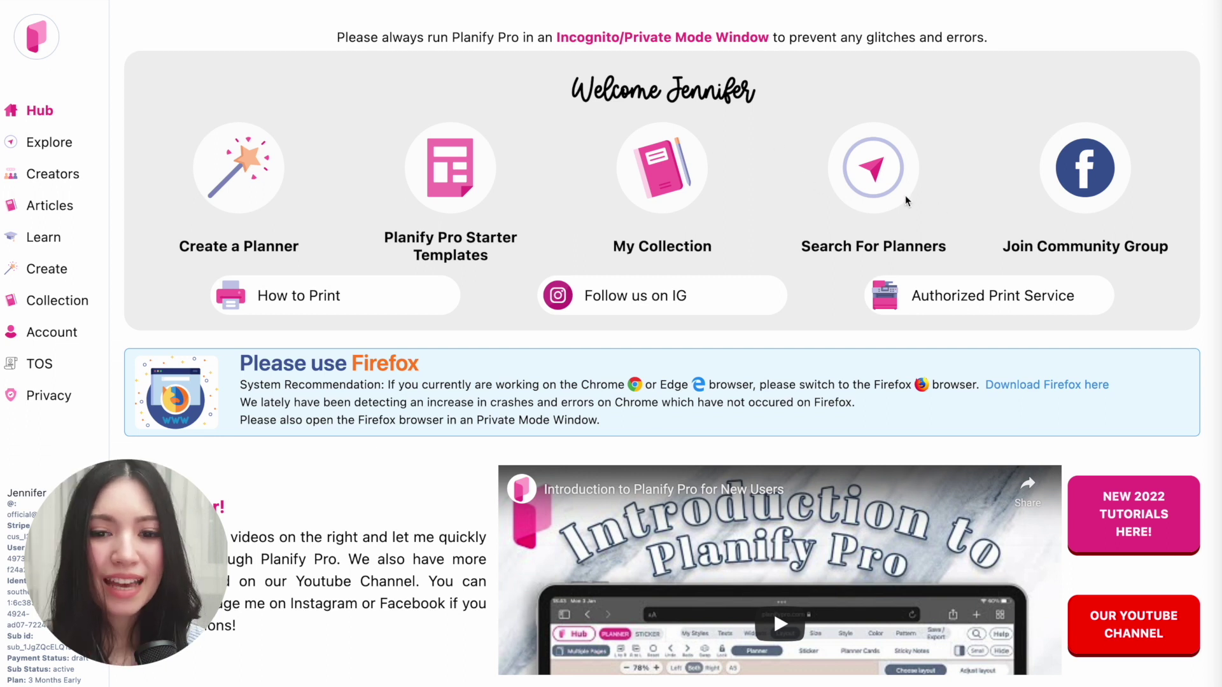
Browse the curated template collections on the hub page, from the publicly shared planners down past the Magic Winter Collection.
scroll(906, 201, "down", 8)
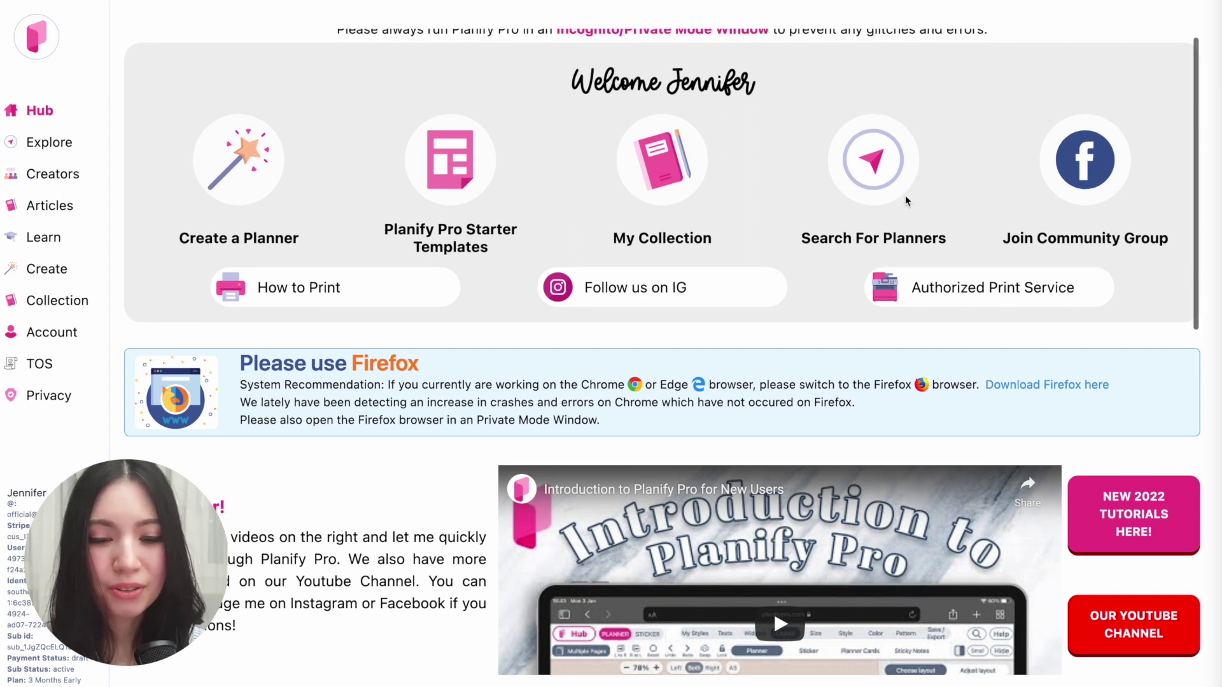
scroll(905, 196, "down", 3)
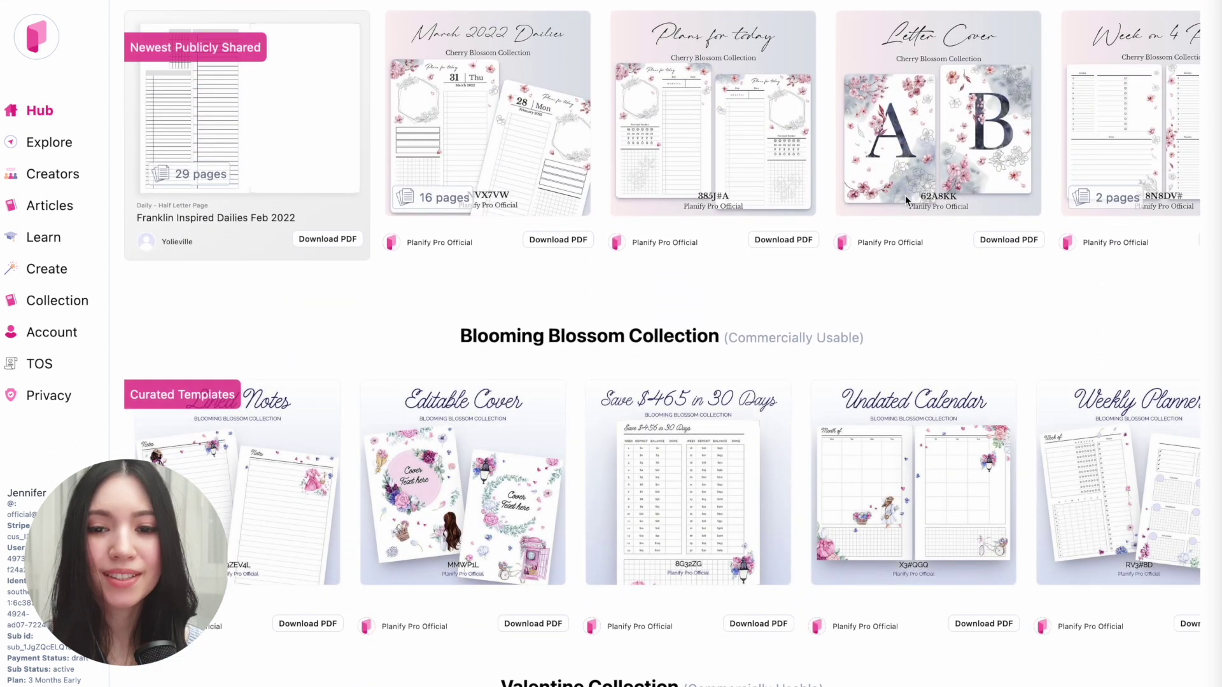
scroll(905, 196, "down", 3)
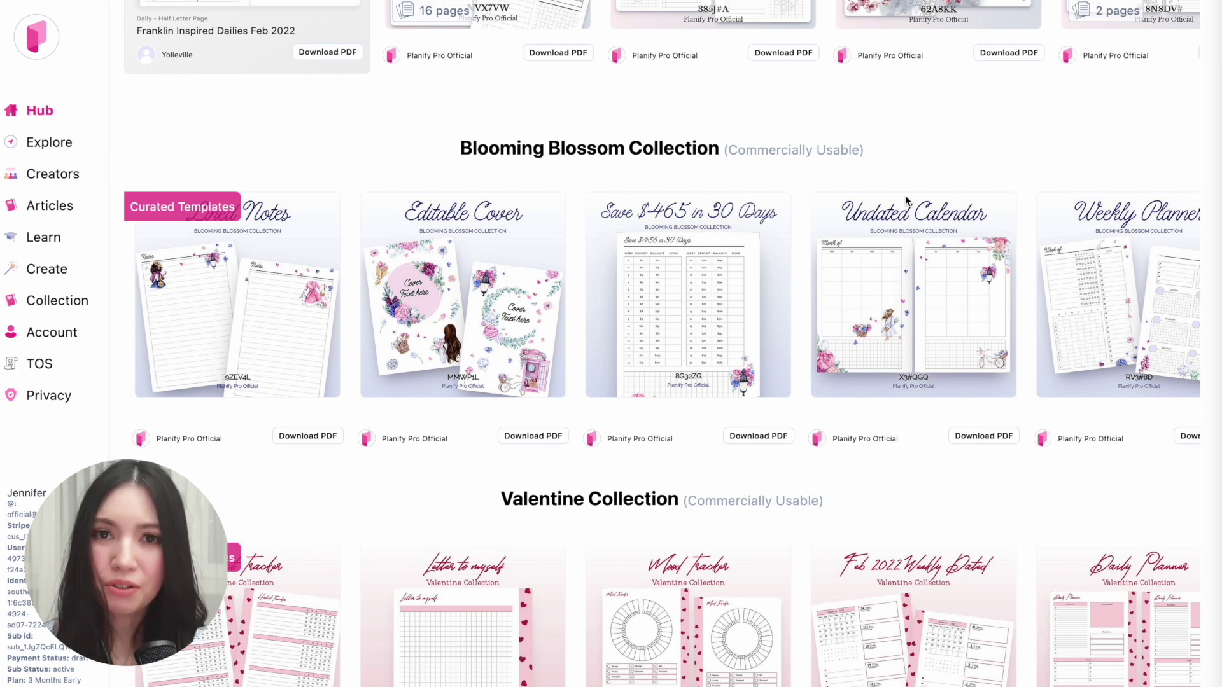
scroll(906, 201, "down", 6)
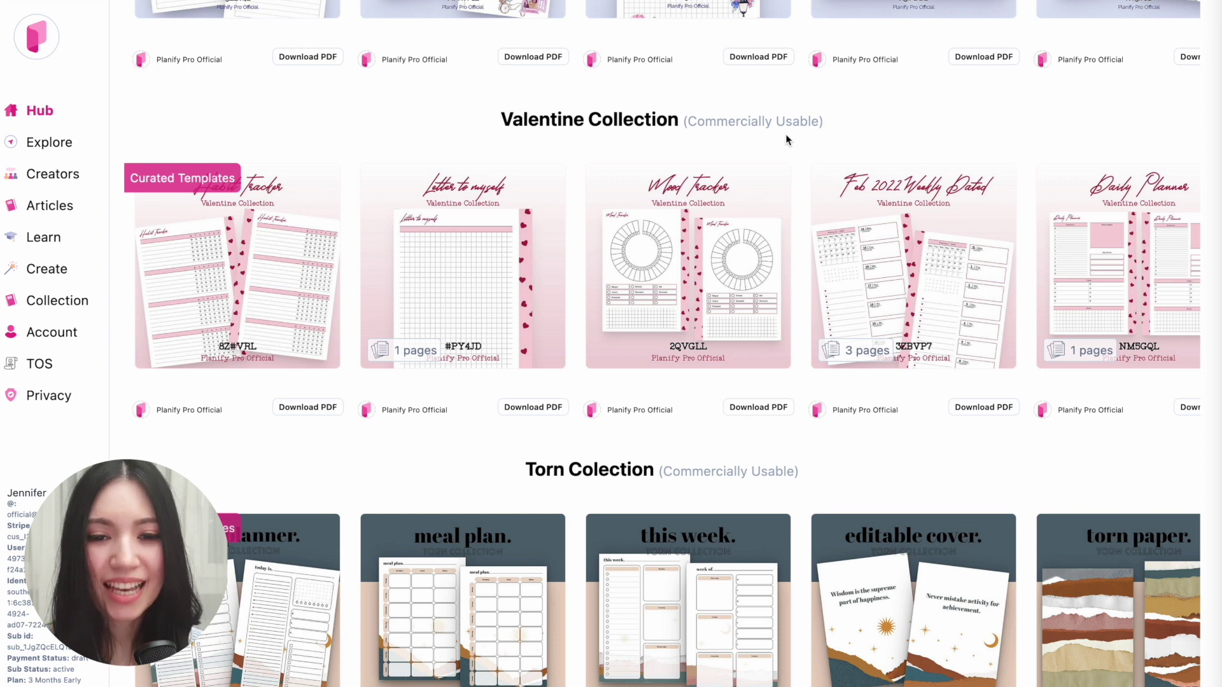
scroll(837, 133, "down", 5)
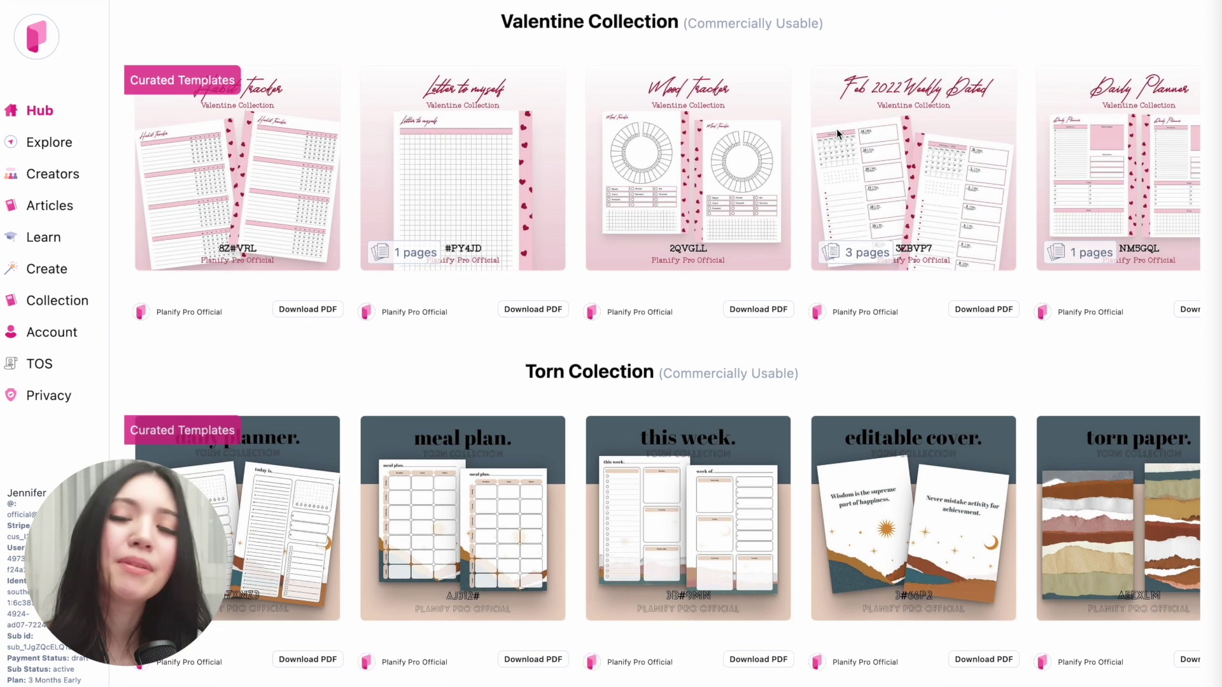
scroll(837, 131, "down", 5)
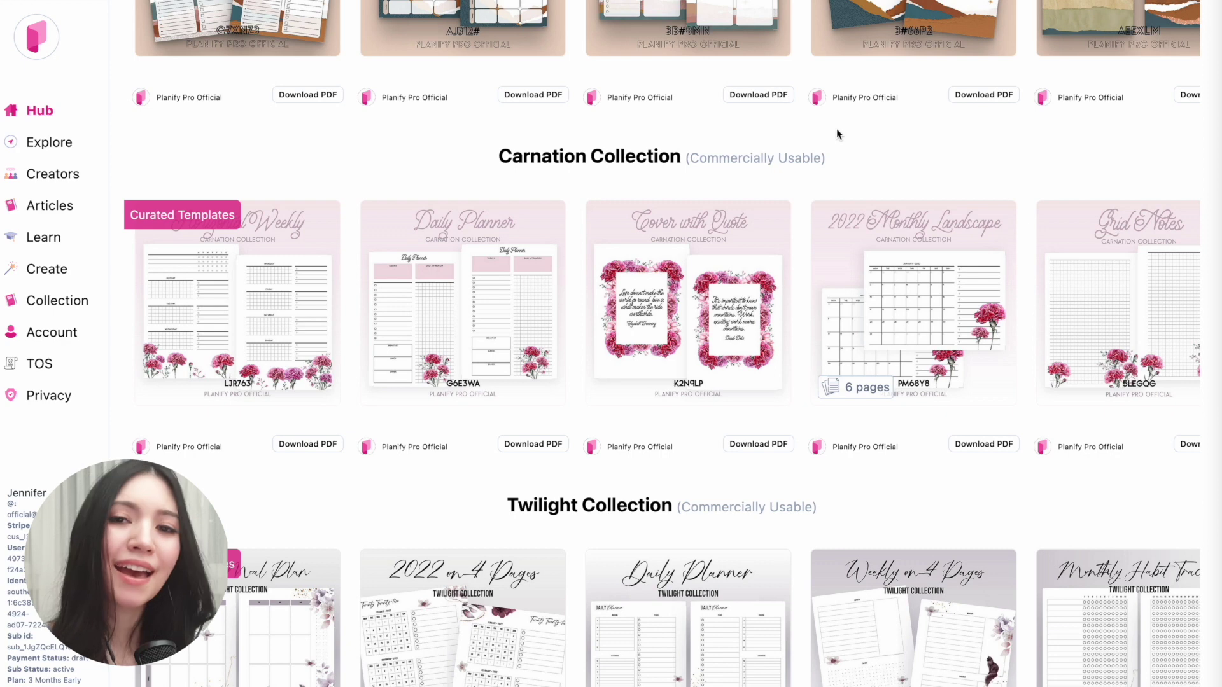
scroll(836, 128, "down", 8)
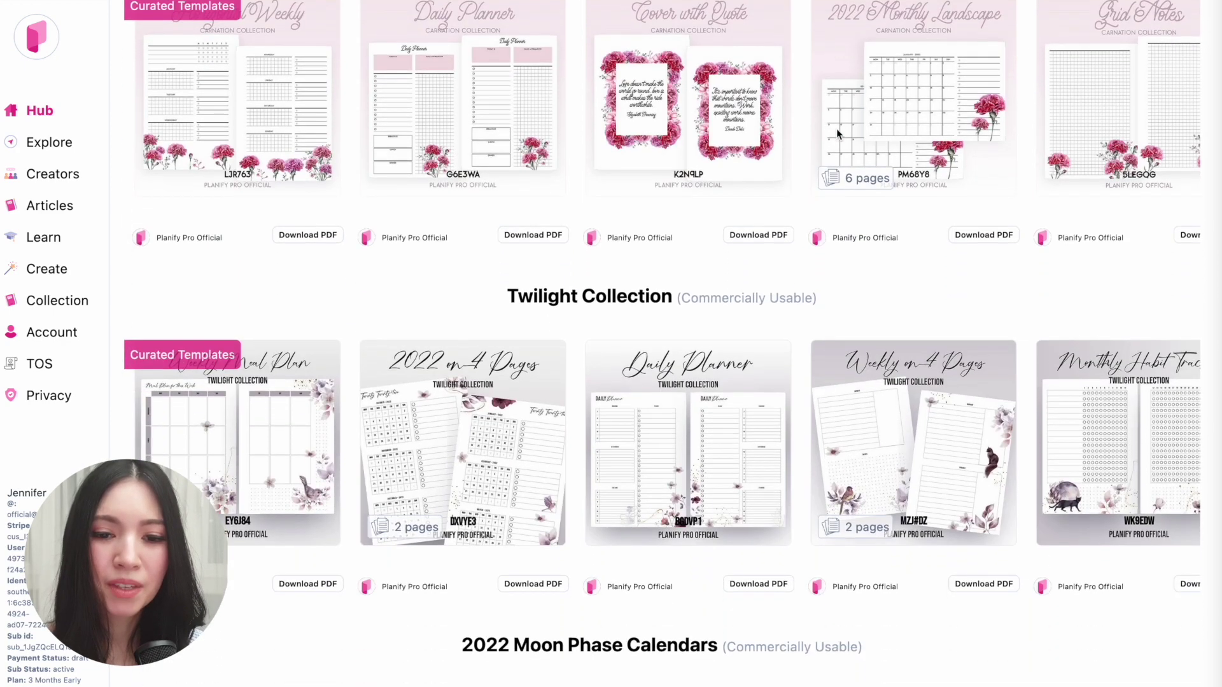
scroll(836, 128, "down", 7)
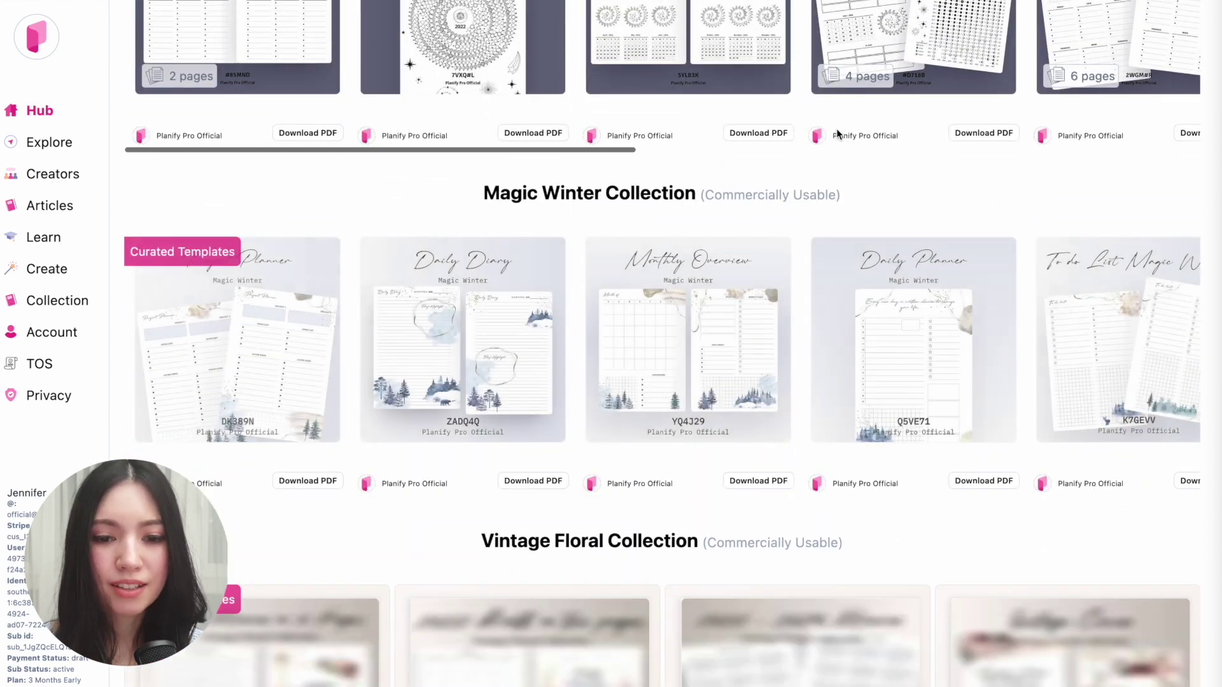
scroll(836, 128, "down", 10)
key("Home")
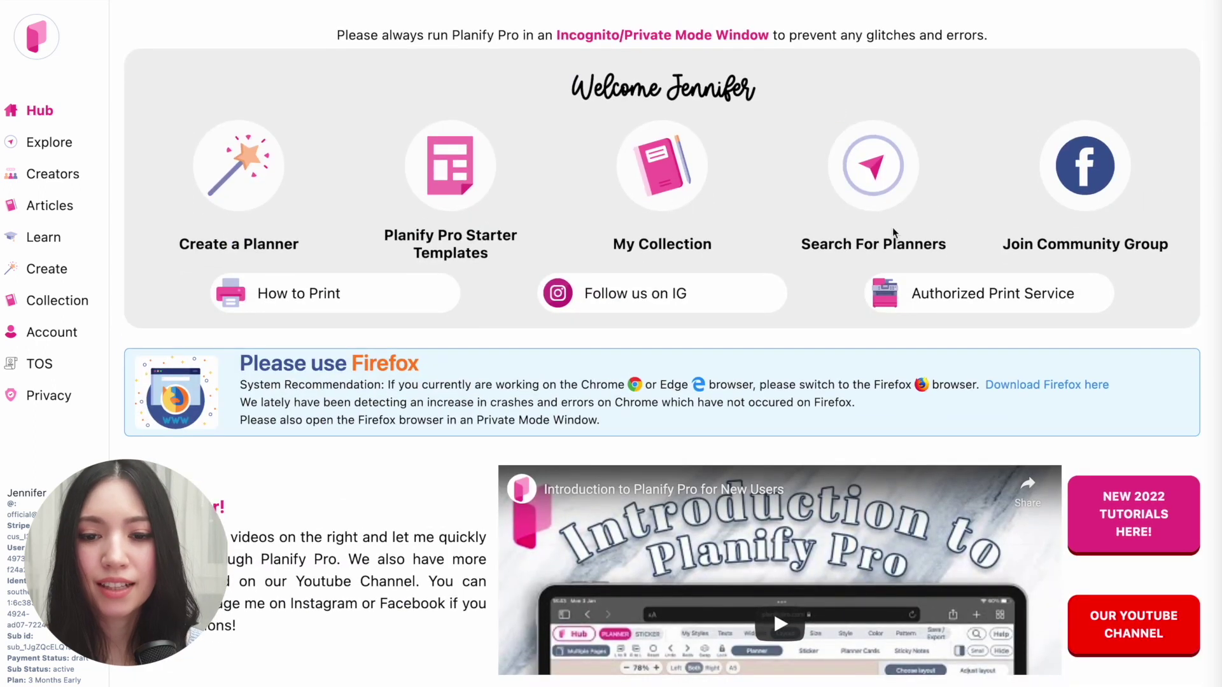
Open the planner search page and search for "weekly" planners.
left_click(887, 164)
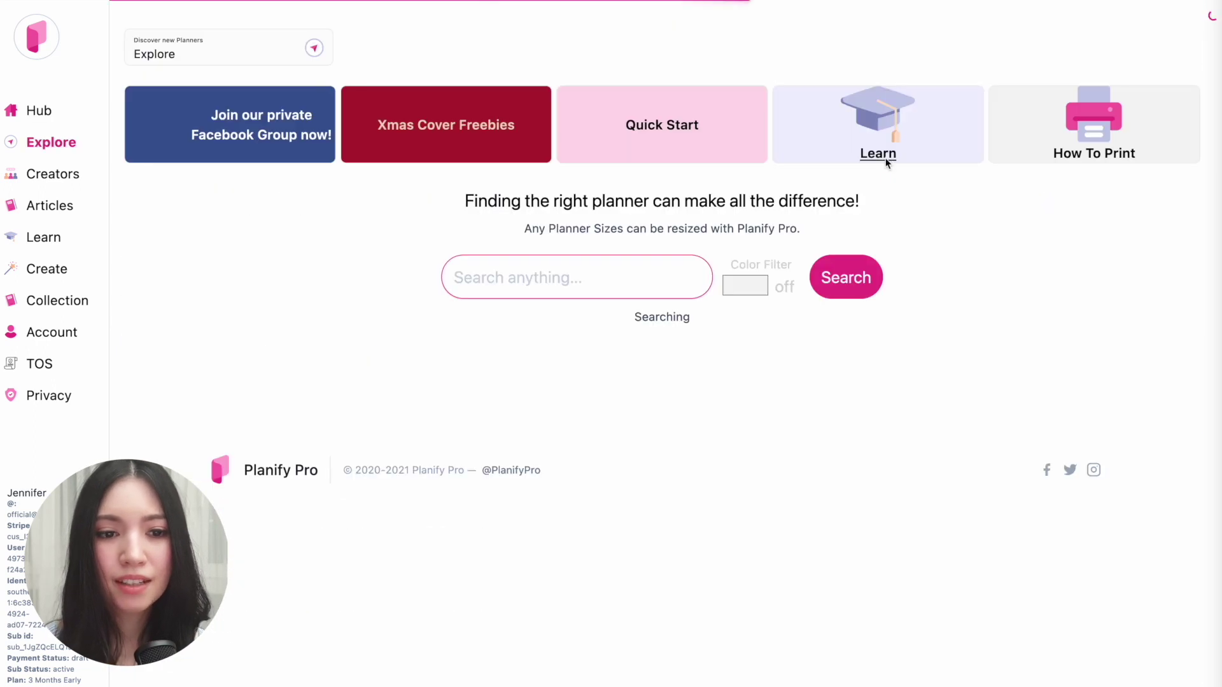
left_click(574, 287)
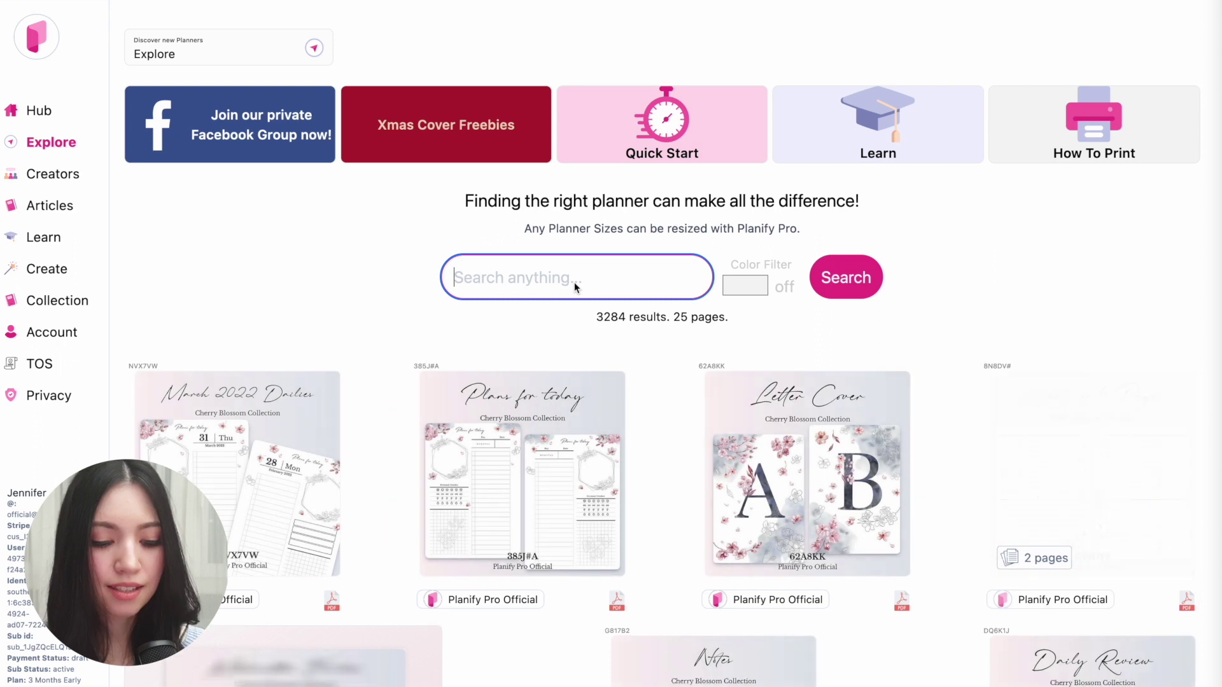
type("weekly")
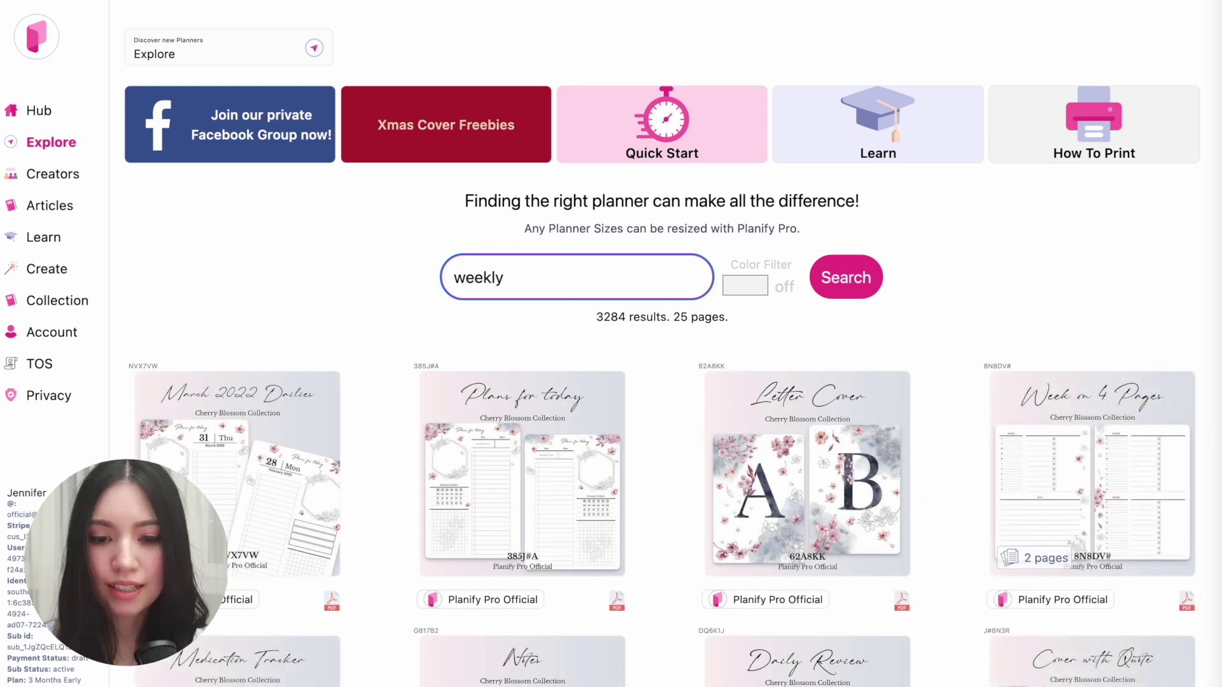
key("Return")
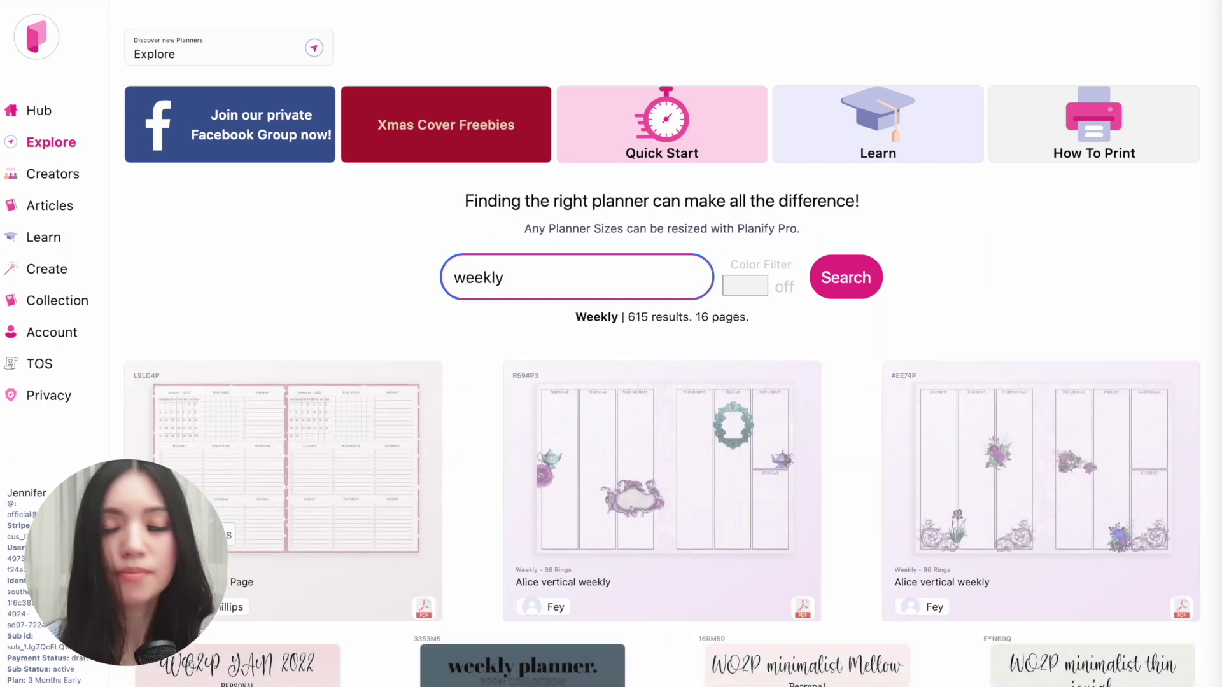
Pick the "Weekly Planner Kawaii" template from the weekly search results and apply its design in the planner editor.
scroll(641, 353, "down", 8)
scroll(641, 354, "up", 7)
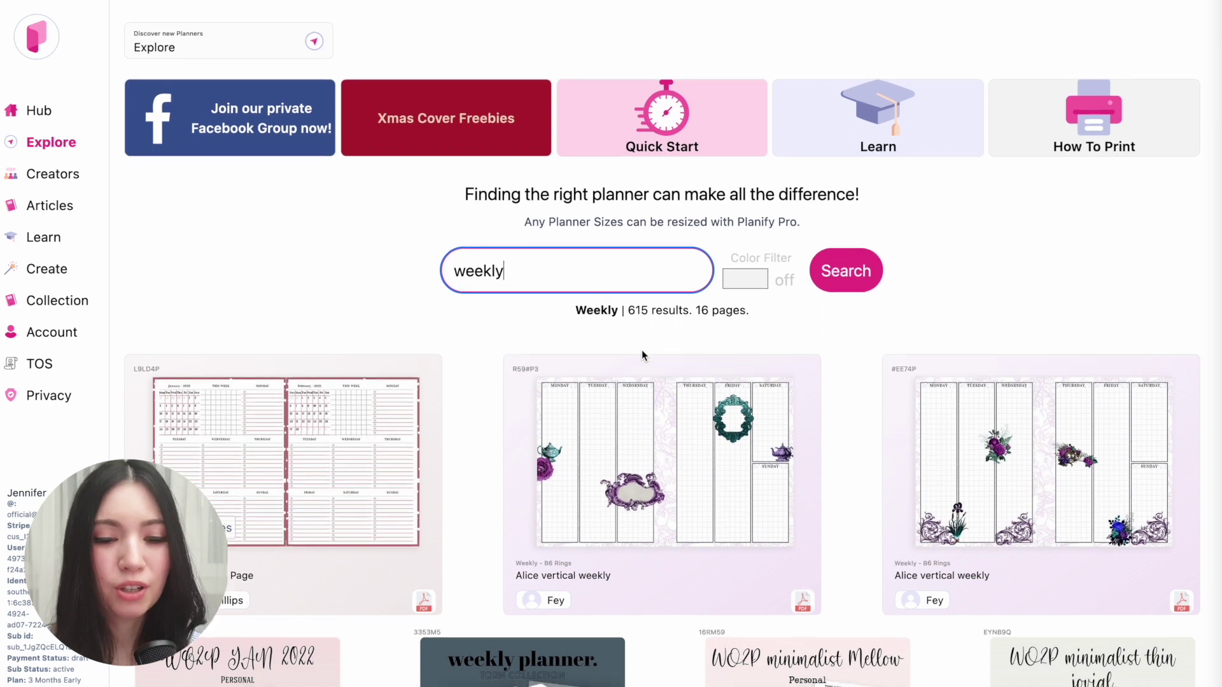
scroll(641, 351, "down", 4)
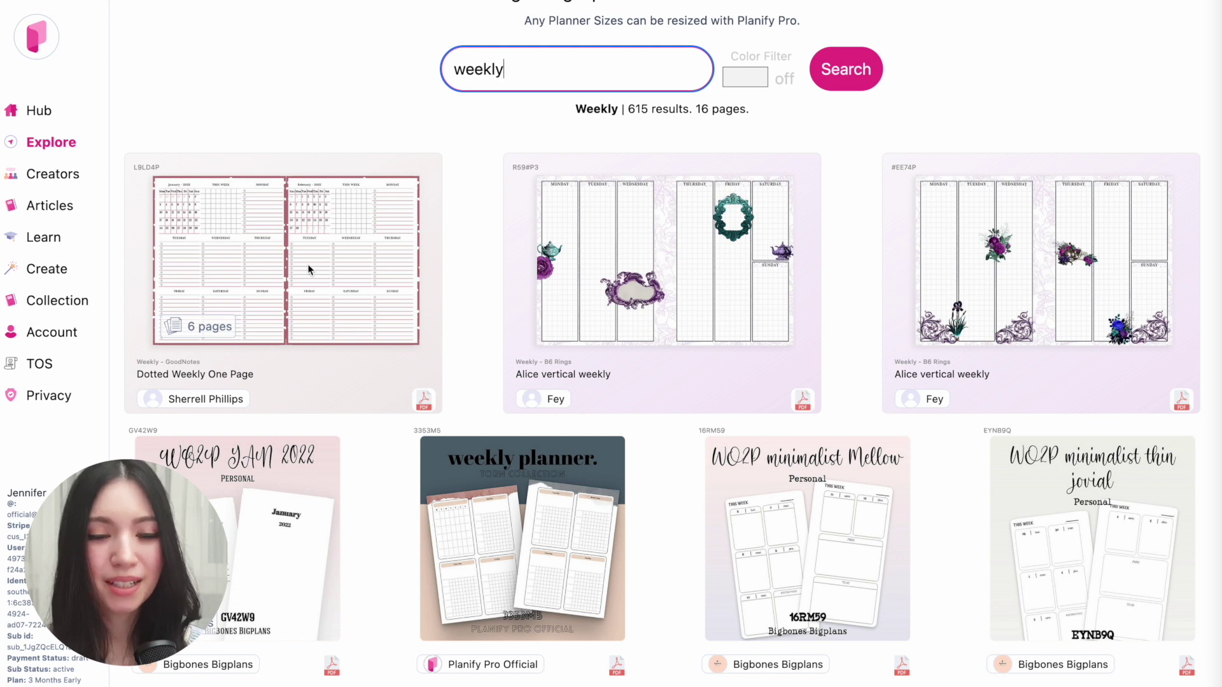
scroll(309, 270, "down", 5)
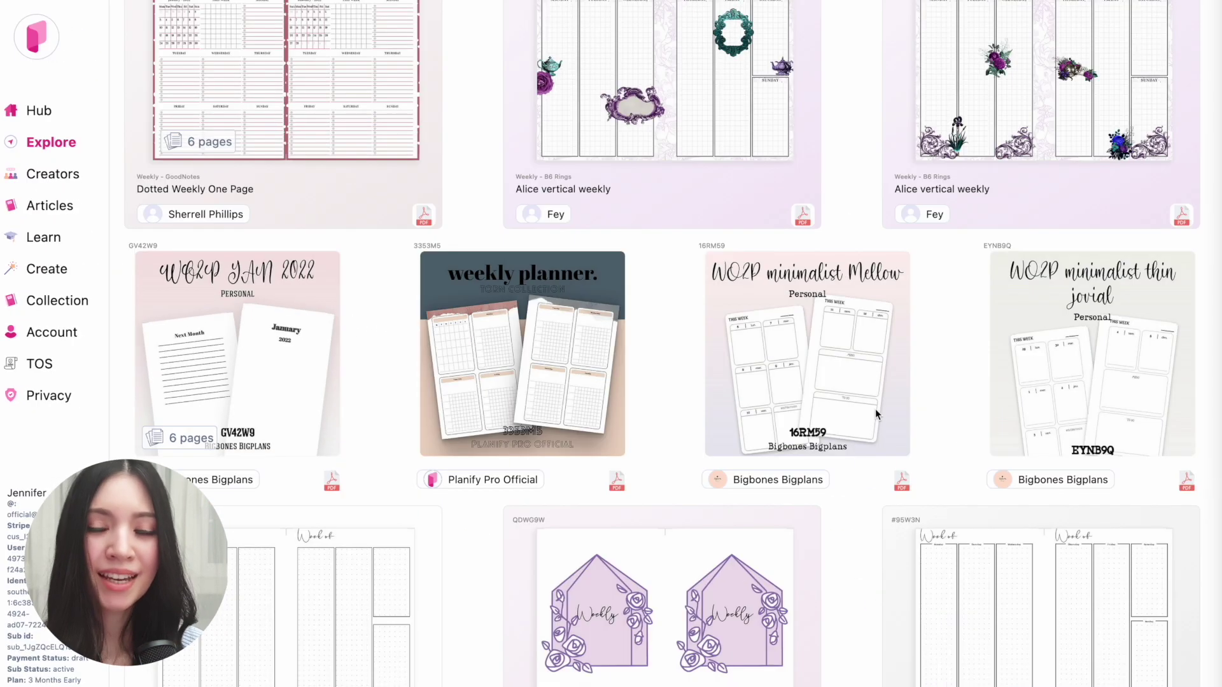
scroll(876, 409, "down", 14)
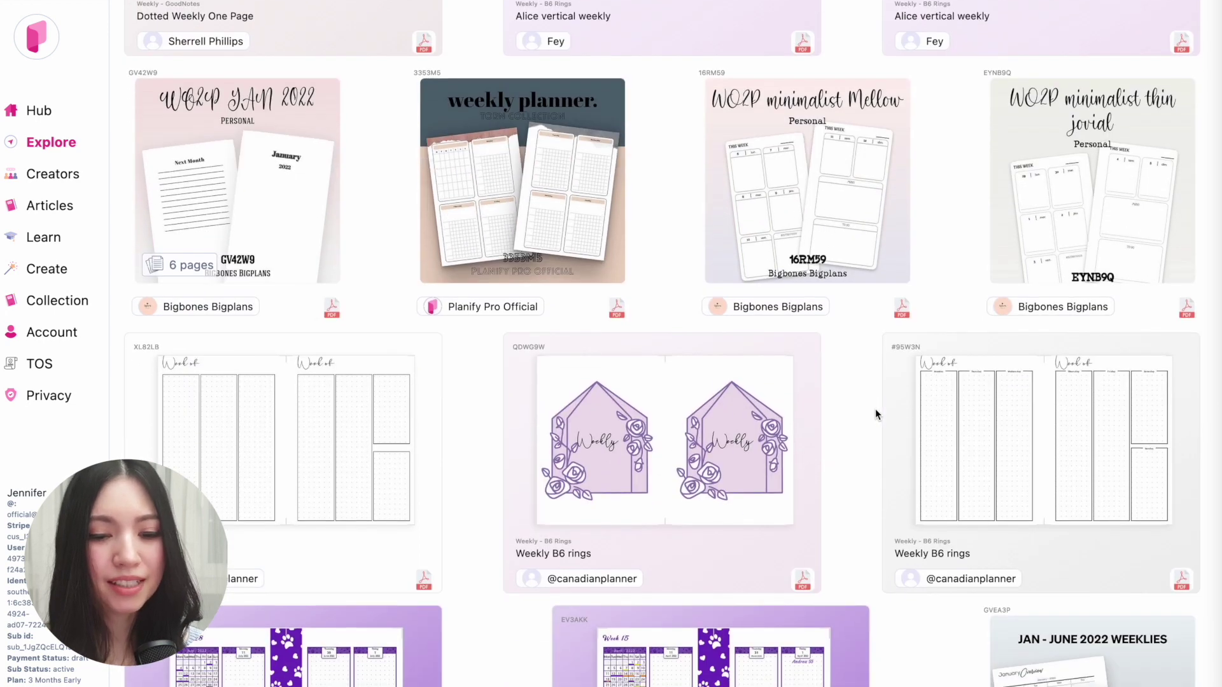
scroll(876, 414, "down", 12)
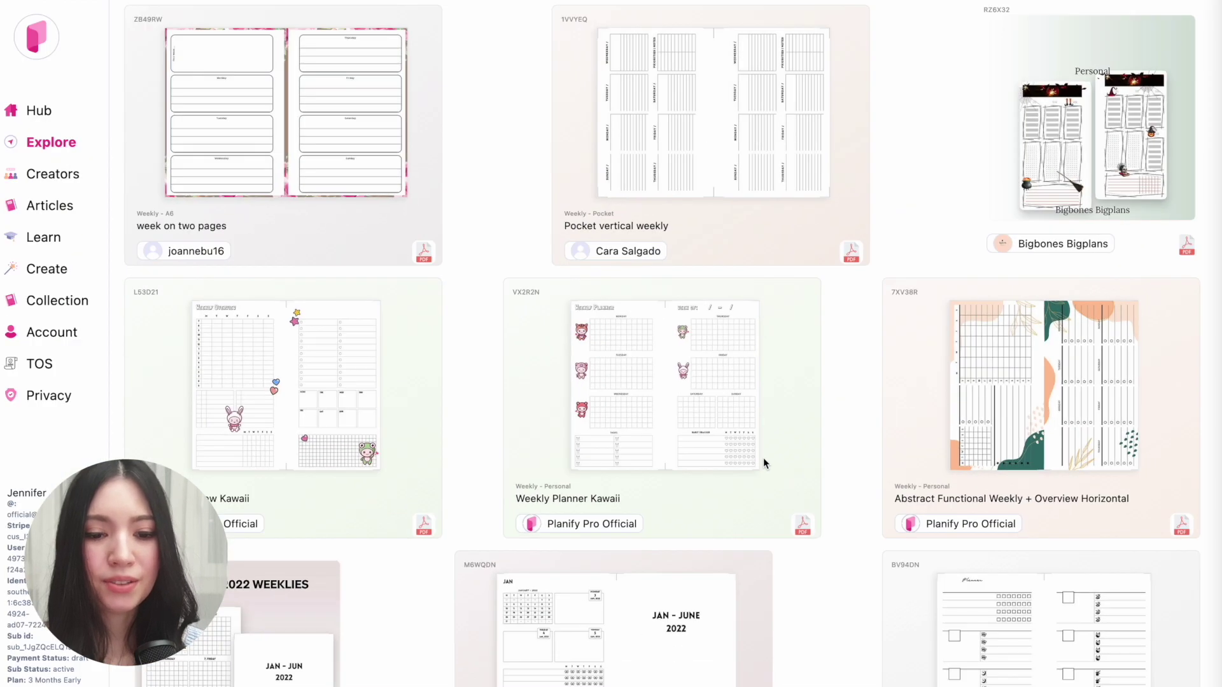
left_click(647, 372)
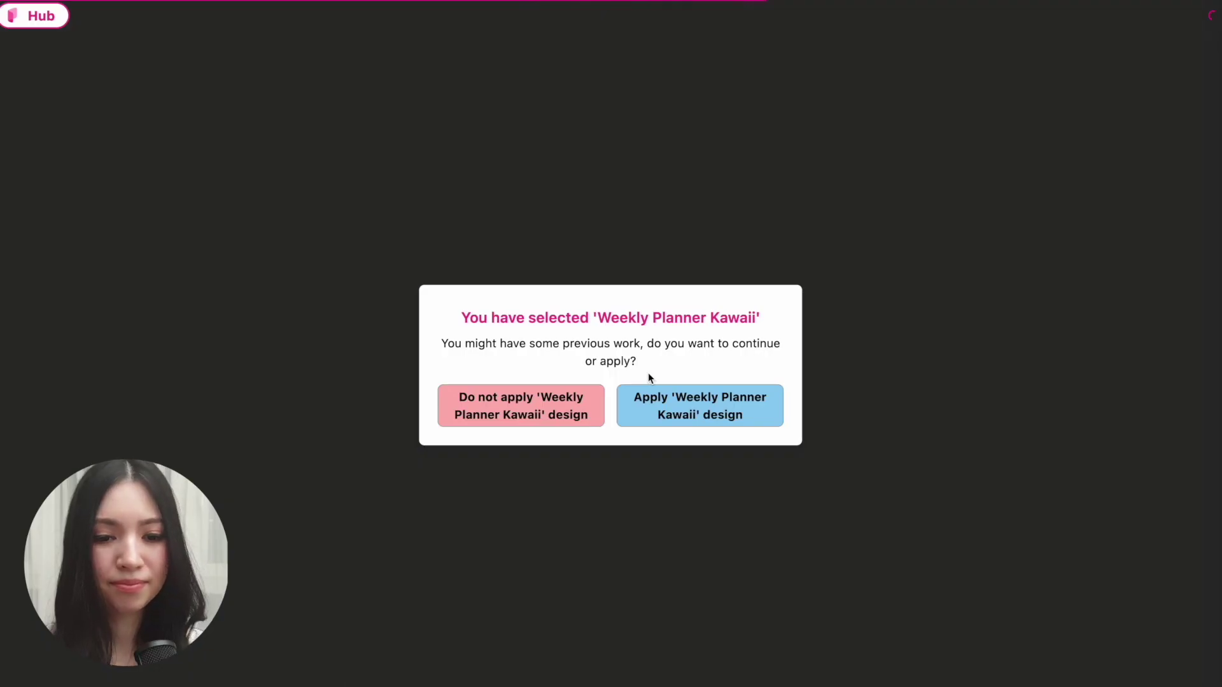
left_click(716, 419)
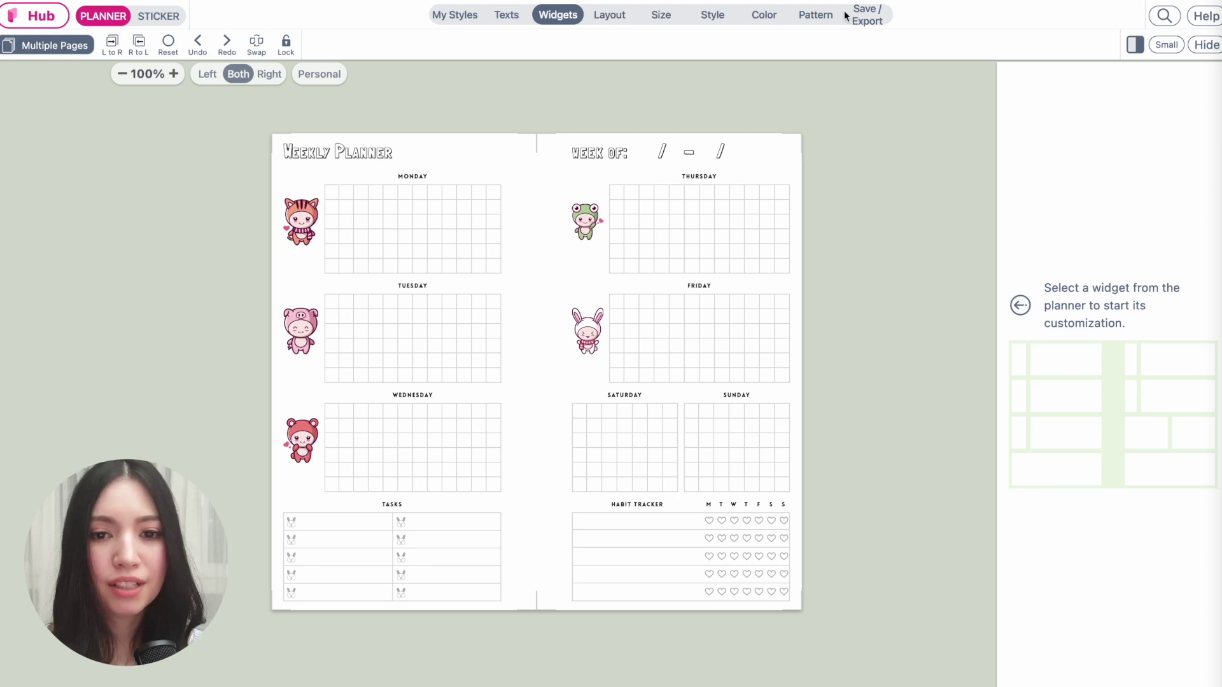
Resize the weekly planner to the A6 ring binder size.
left_click(663, 16)
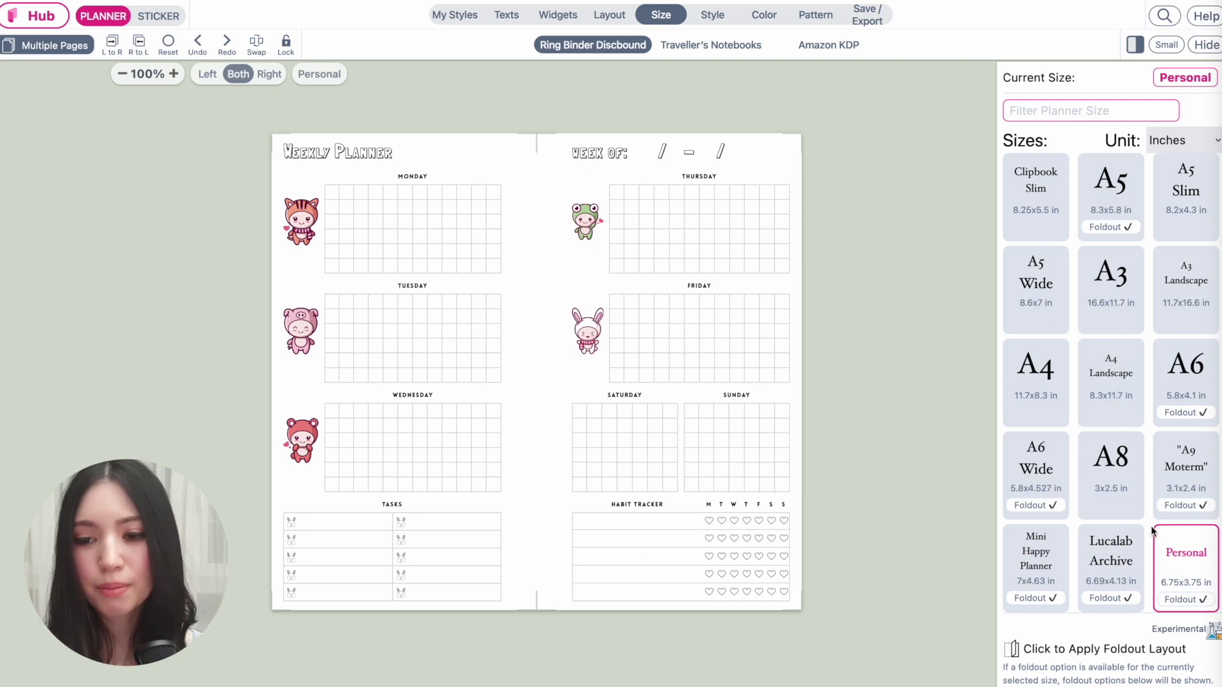
left_click(1188, 393)
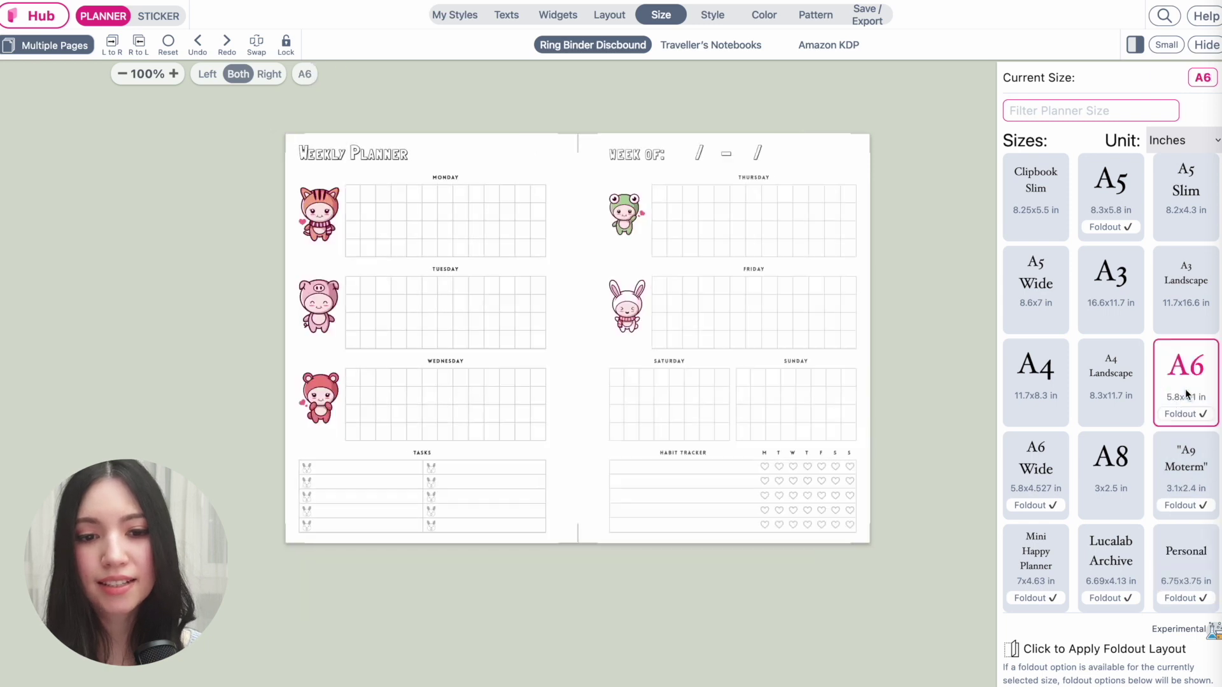
Try the planner in A5, Personal and B6 sizes and return it to A6.
left_click(1107, 213)
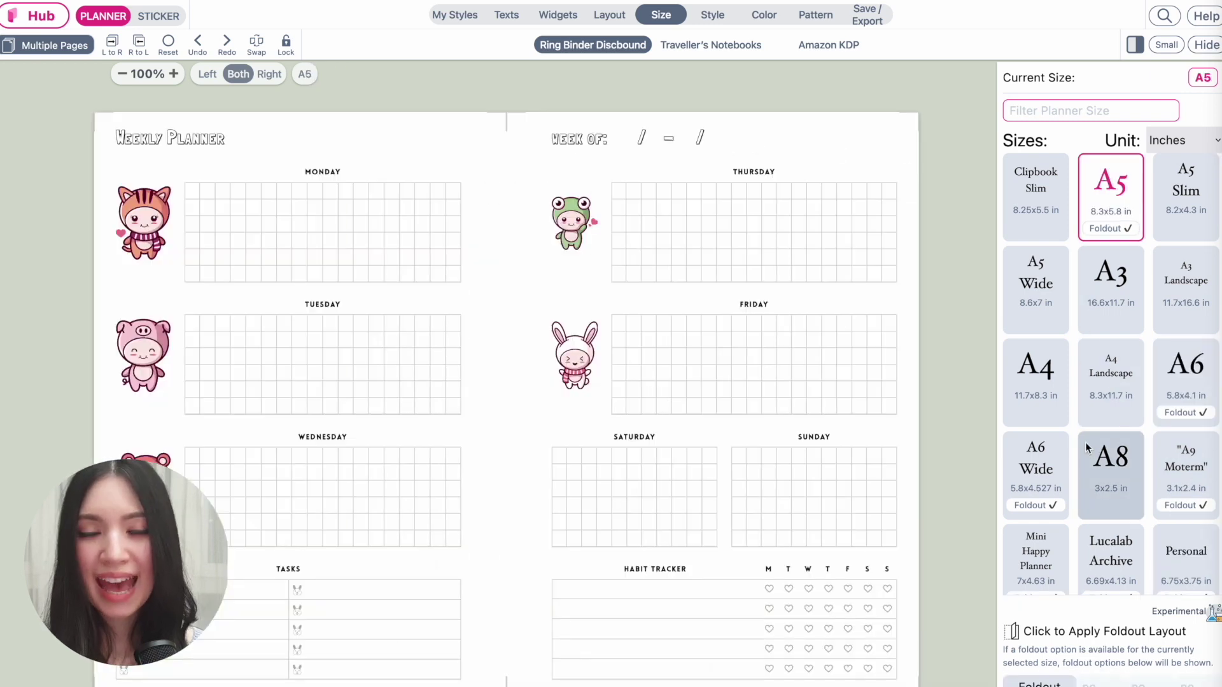
left_click(1191, 391)
scroll(1192, 390, "down", 2)
scroll(1191, 389, "down", 2)
left_click(1190, 383)
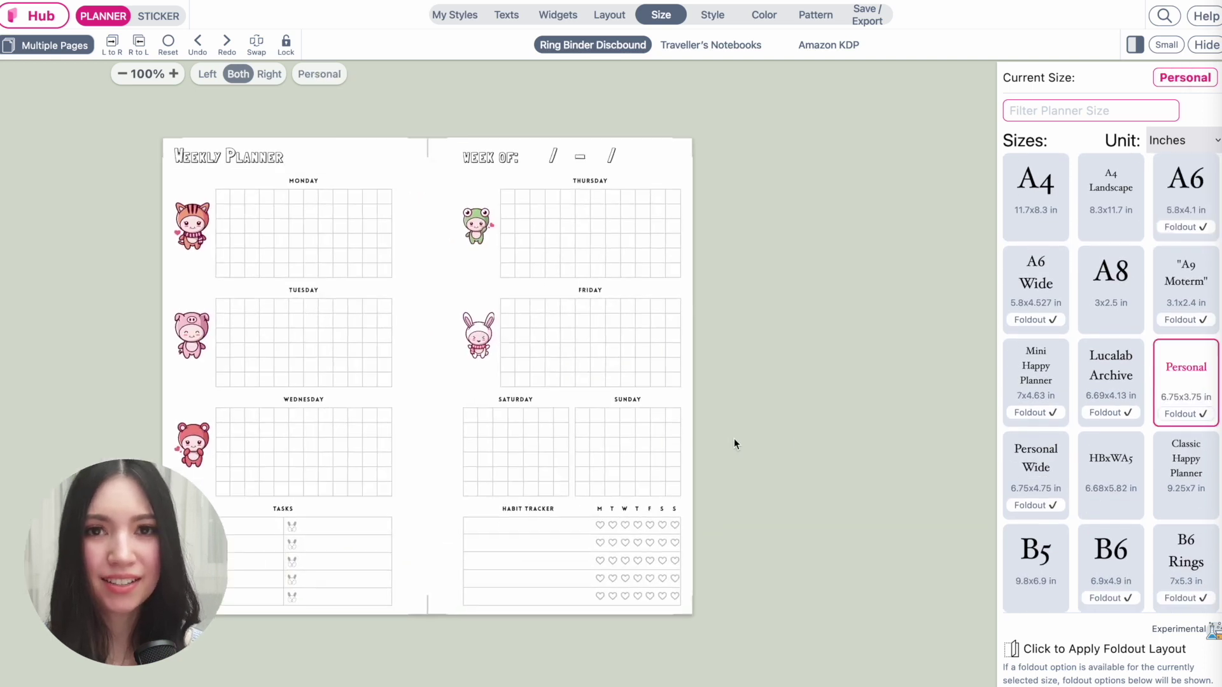
left_click(1126, 557)
scroll(1159, 375, "up", 1)
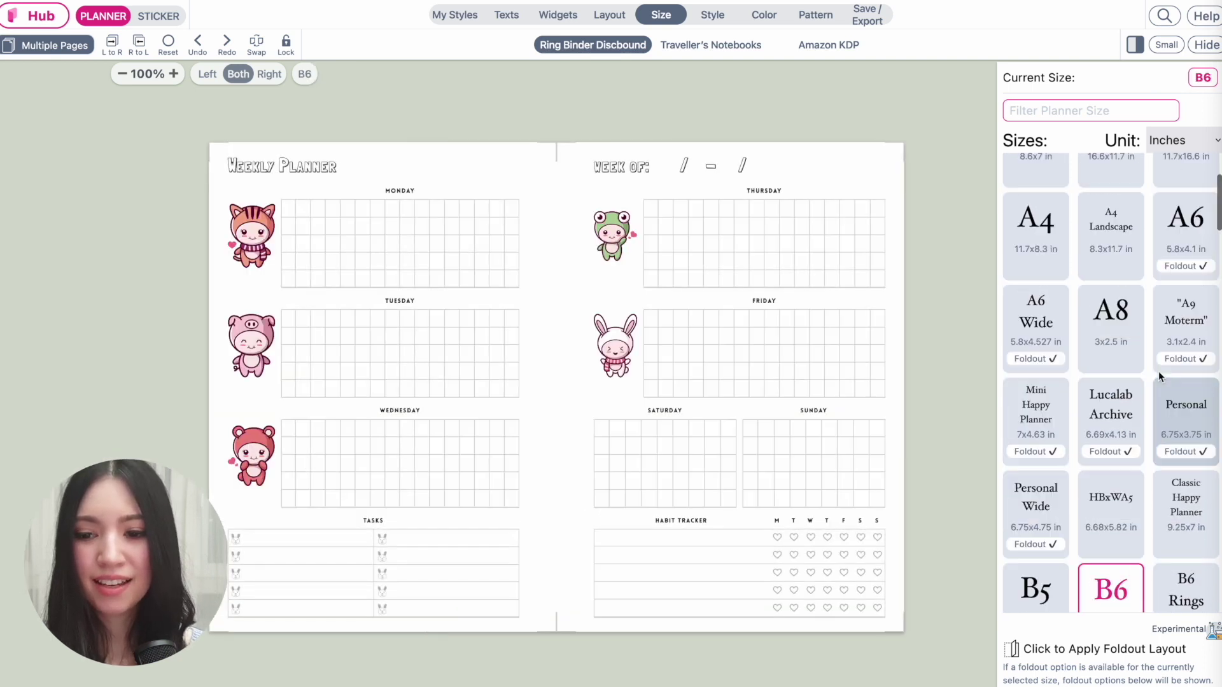
scroll(1158, 372, "up", 2)
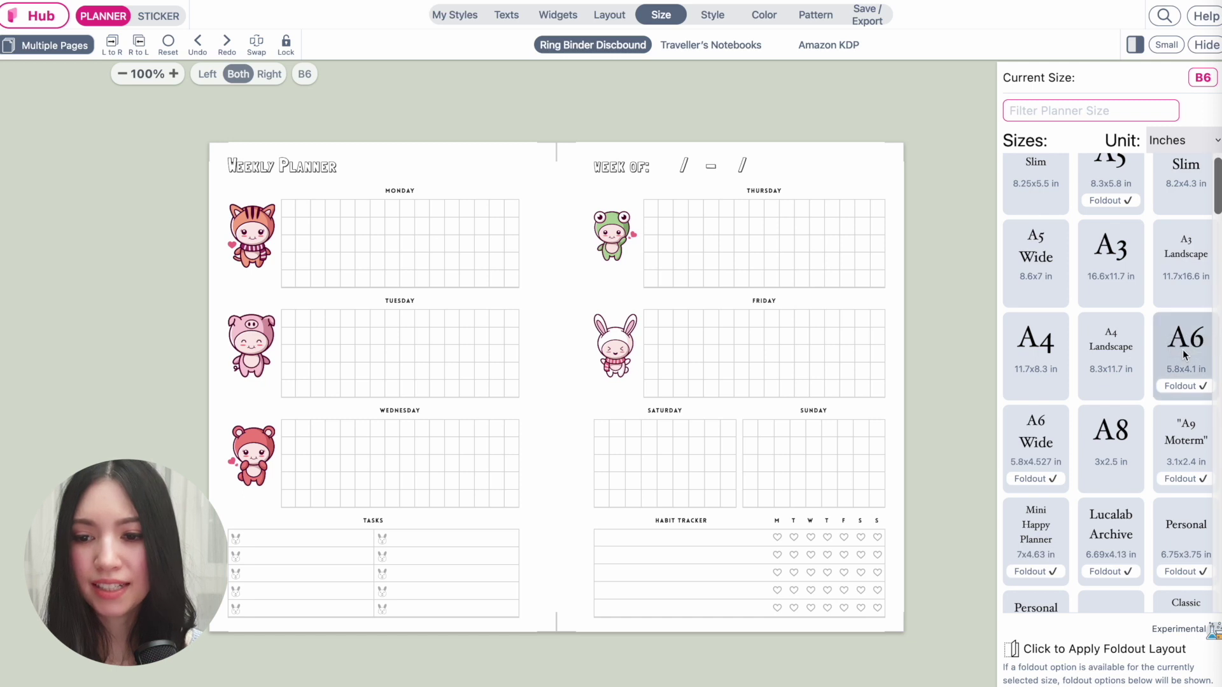
left_click(1185, 355)
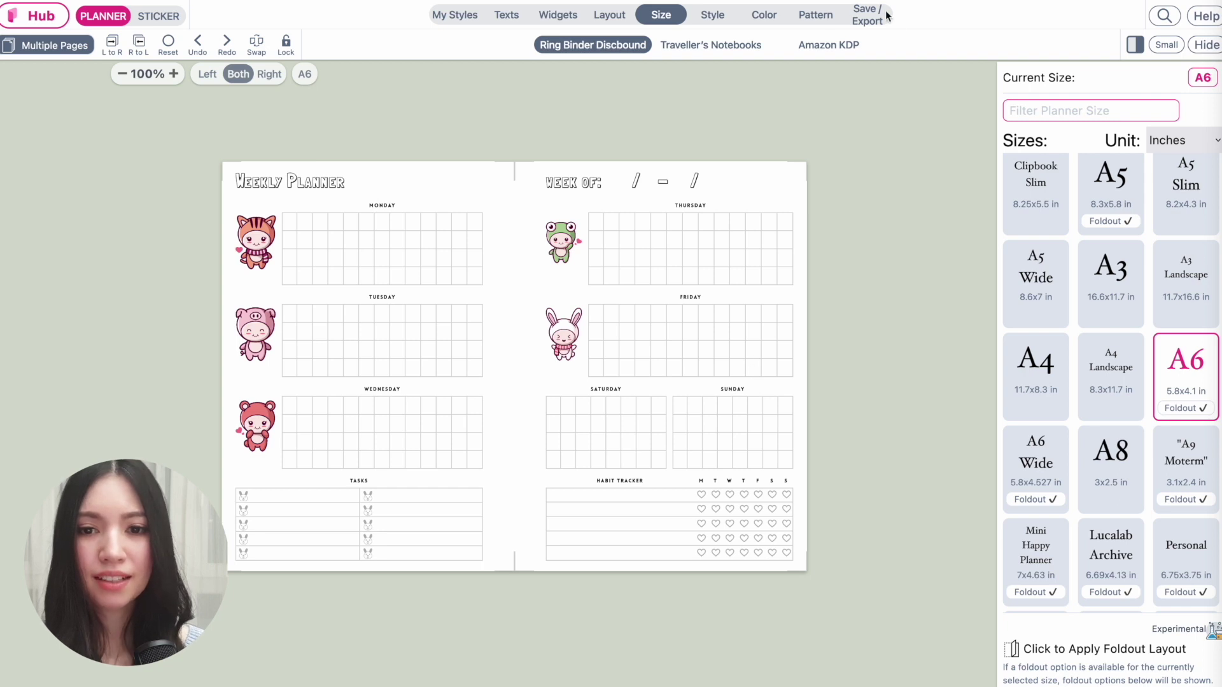
Generate a PDF of the selected page for US Letter paper and open the download.
left_click(865, 20)
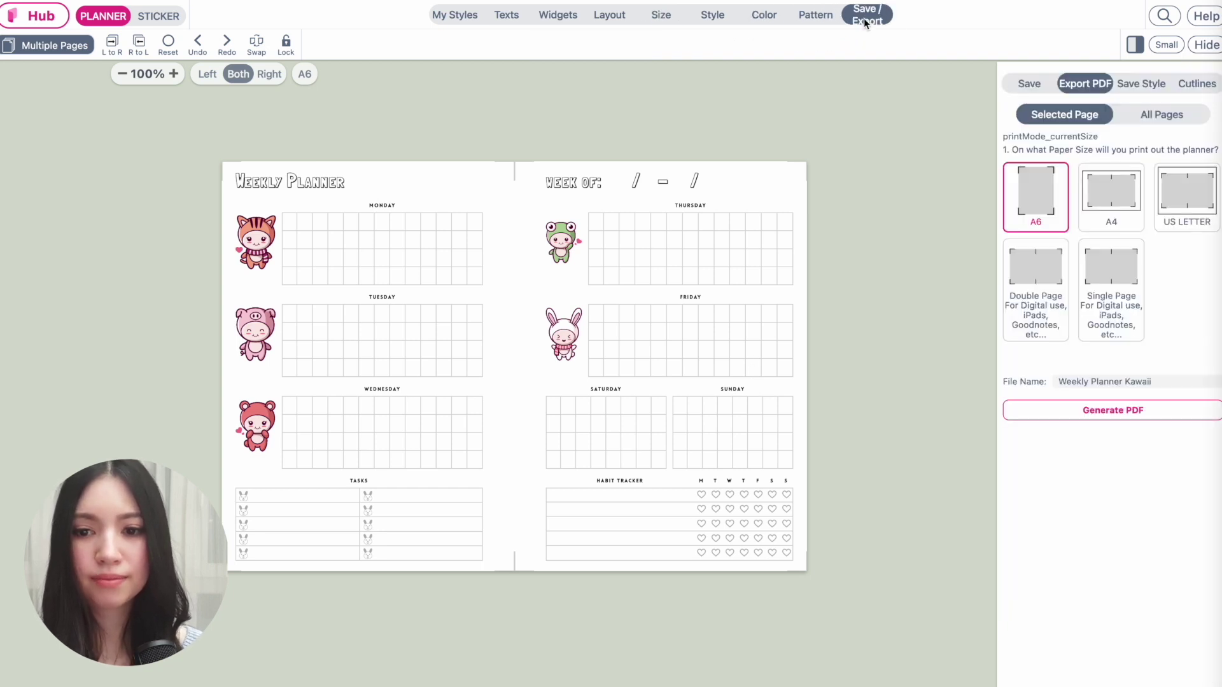
left_click(1131, 202)
left_click(1182, 205)
left_click(1113, 398)
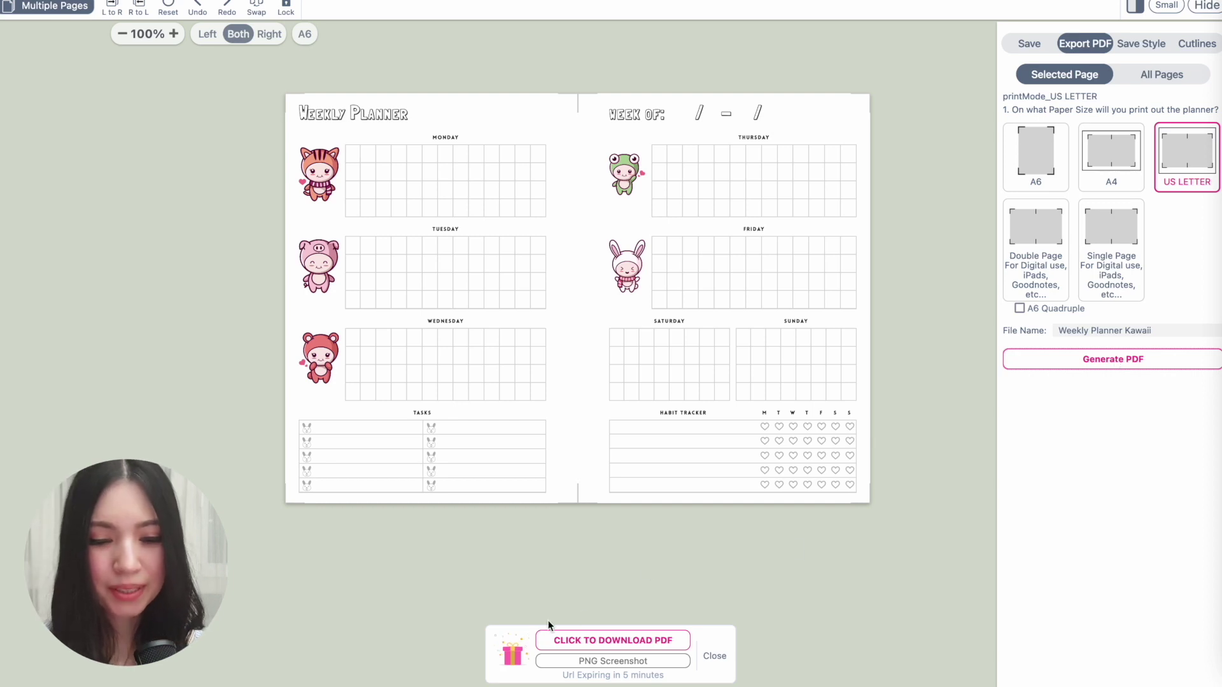
left_click(641, 641)
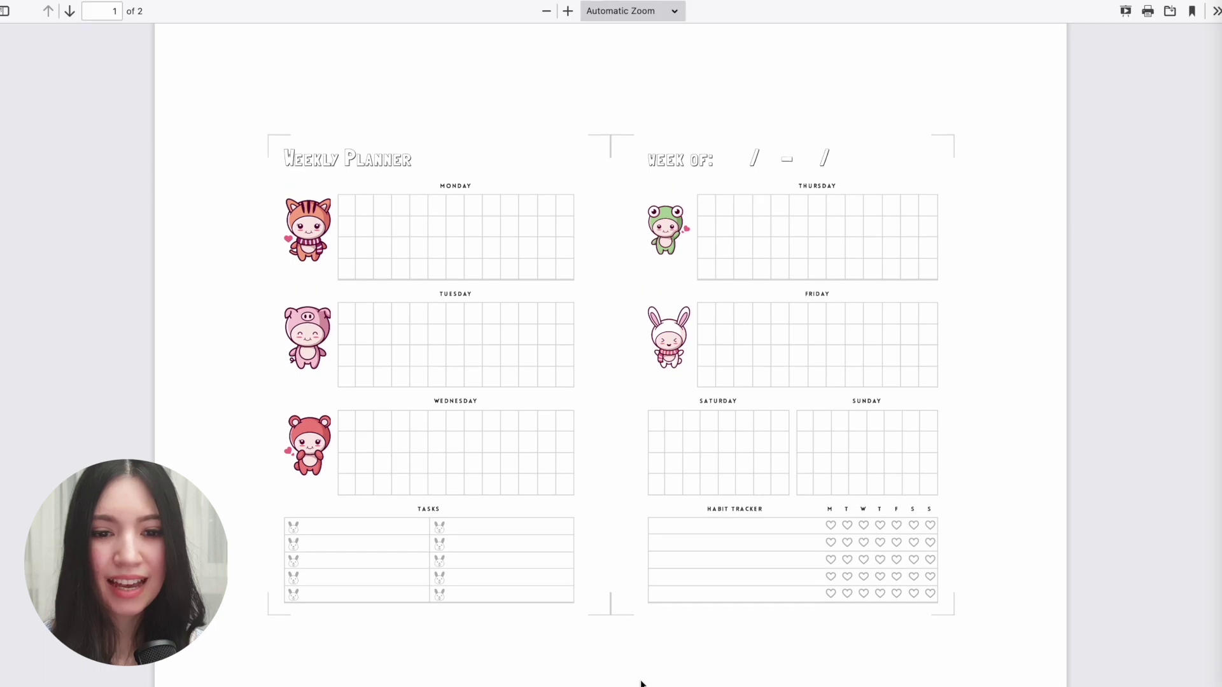
Review both pages of the exported planner PDF, checking the layout and crop marks.
scroll(641, 682, "down", 10)
scroll(642, 682, "down", 3)
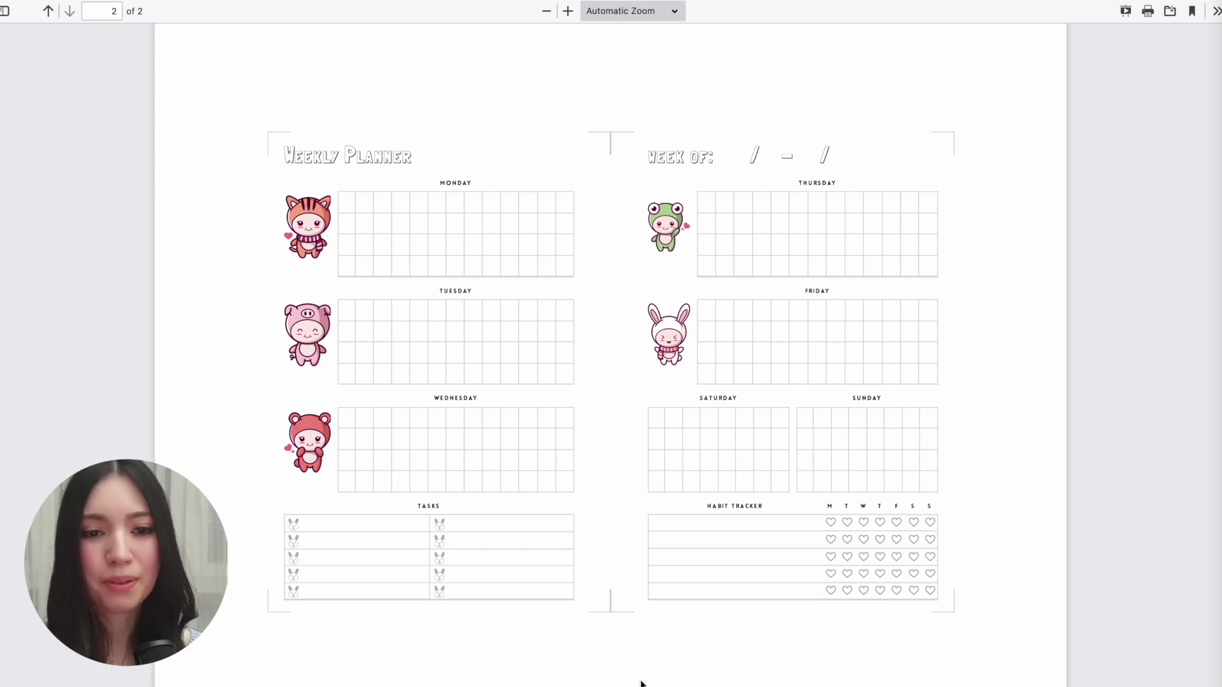
scroll(642, 682, "up", 10)
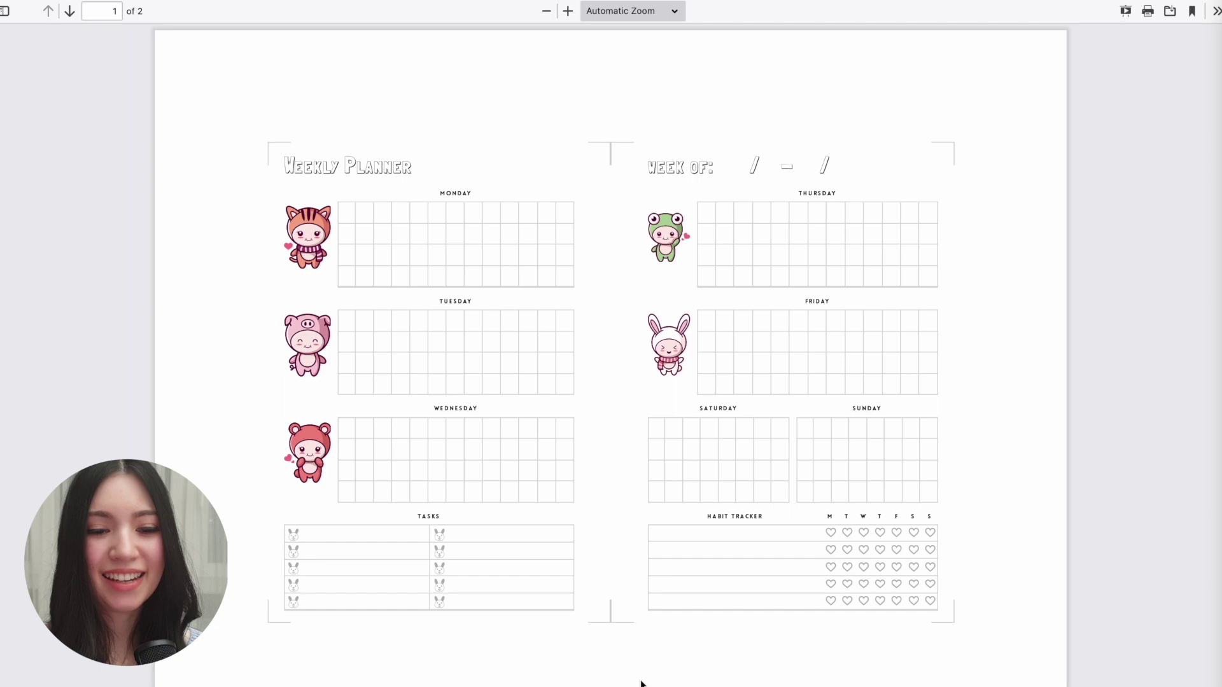
scroll(641, 682, "down", 8)
scroll(642, 682, "up", 10)
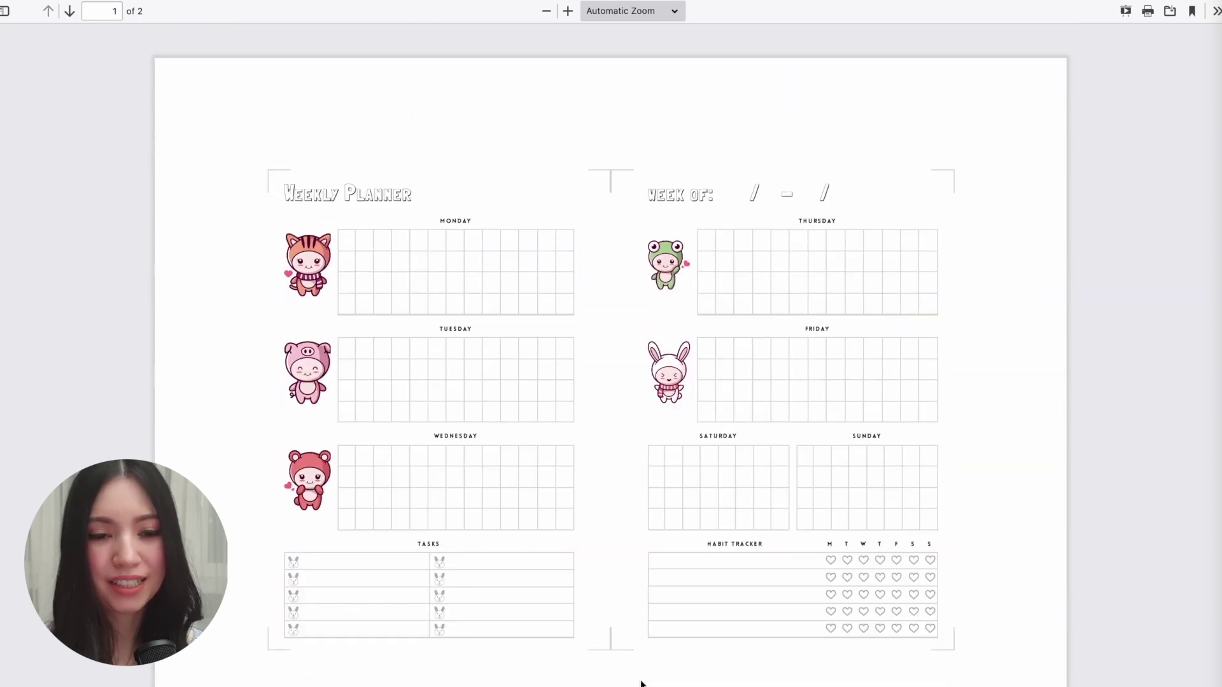
scroll(641, 682, "down", 1)
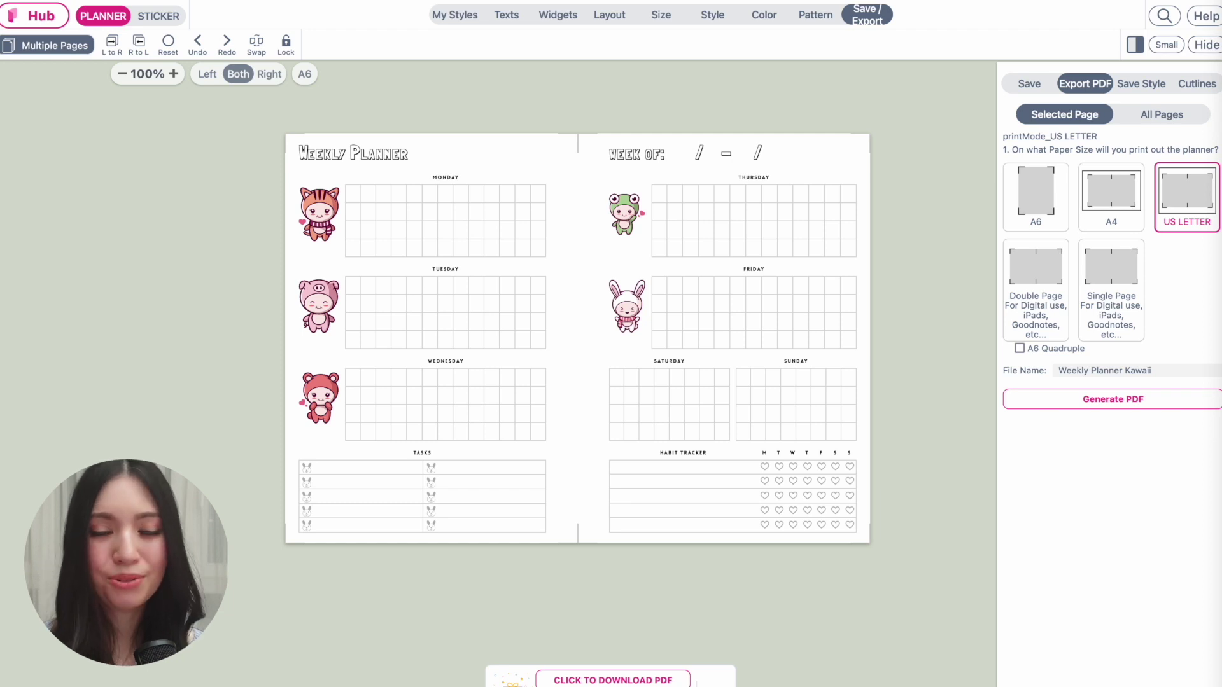
Compare the Delicate, Jovial, Original and Mellow styles on all widgets and settle on Jovial.
left_click(713, 16)
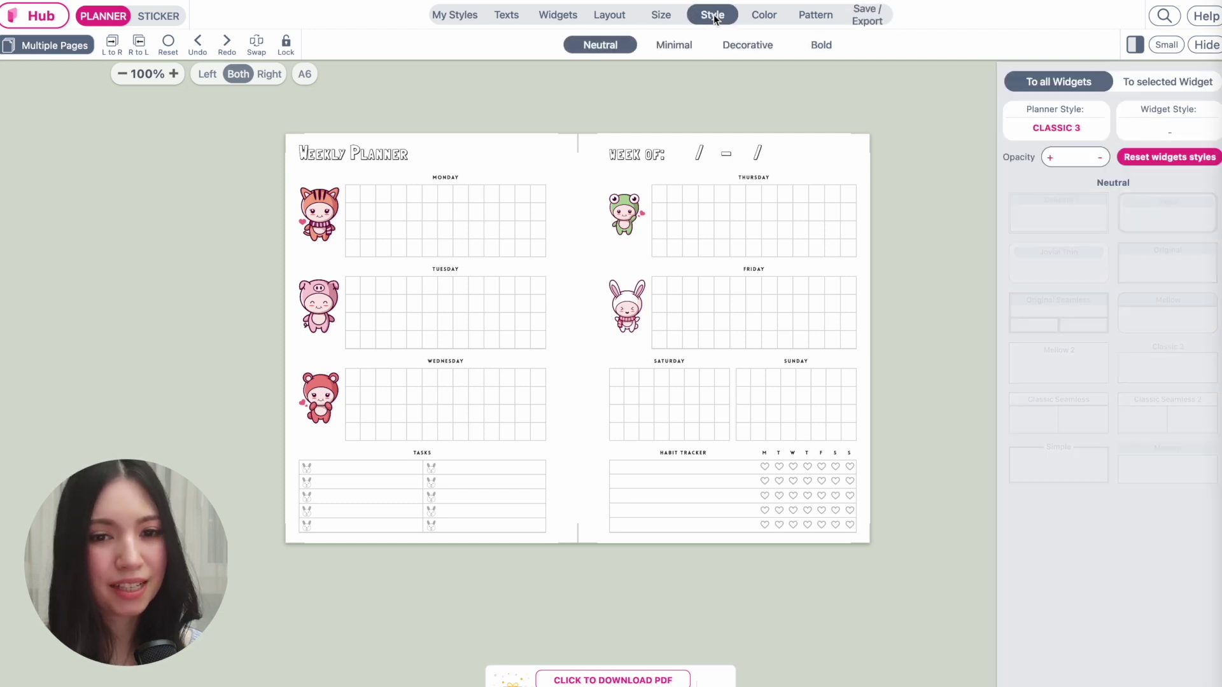
left_click(1087, 210)
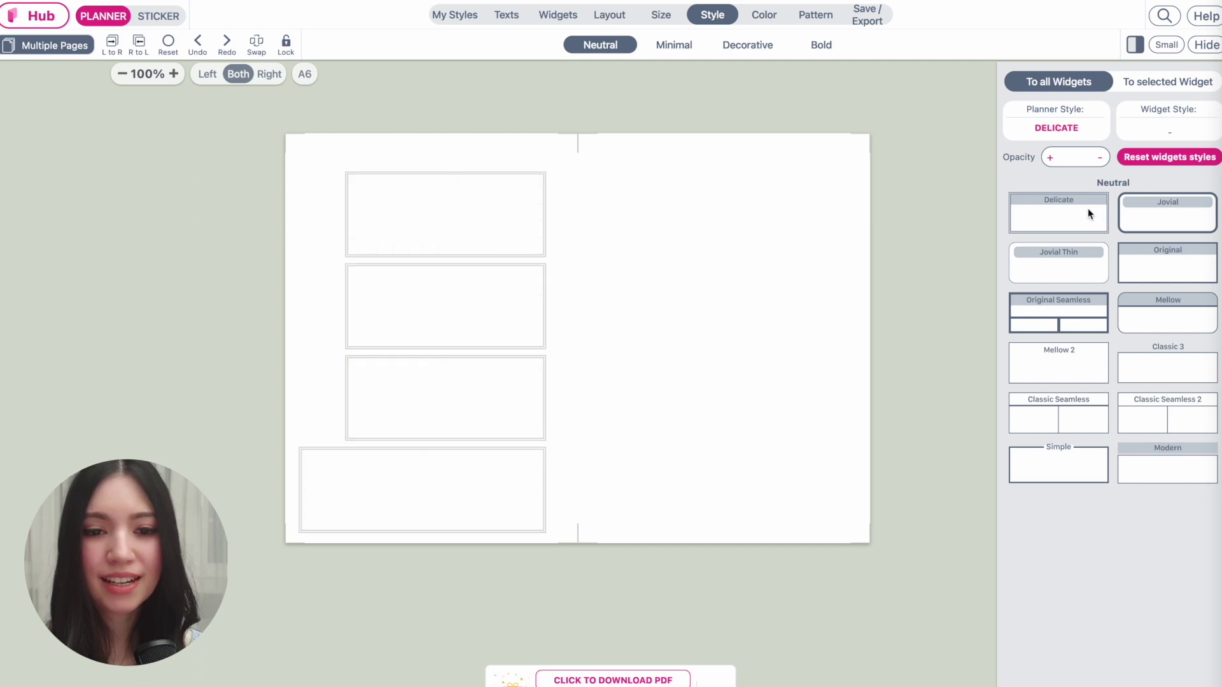
left_click(1176, 217)
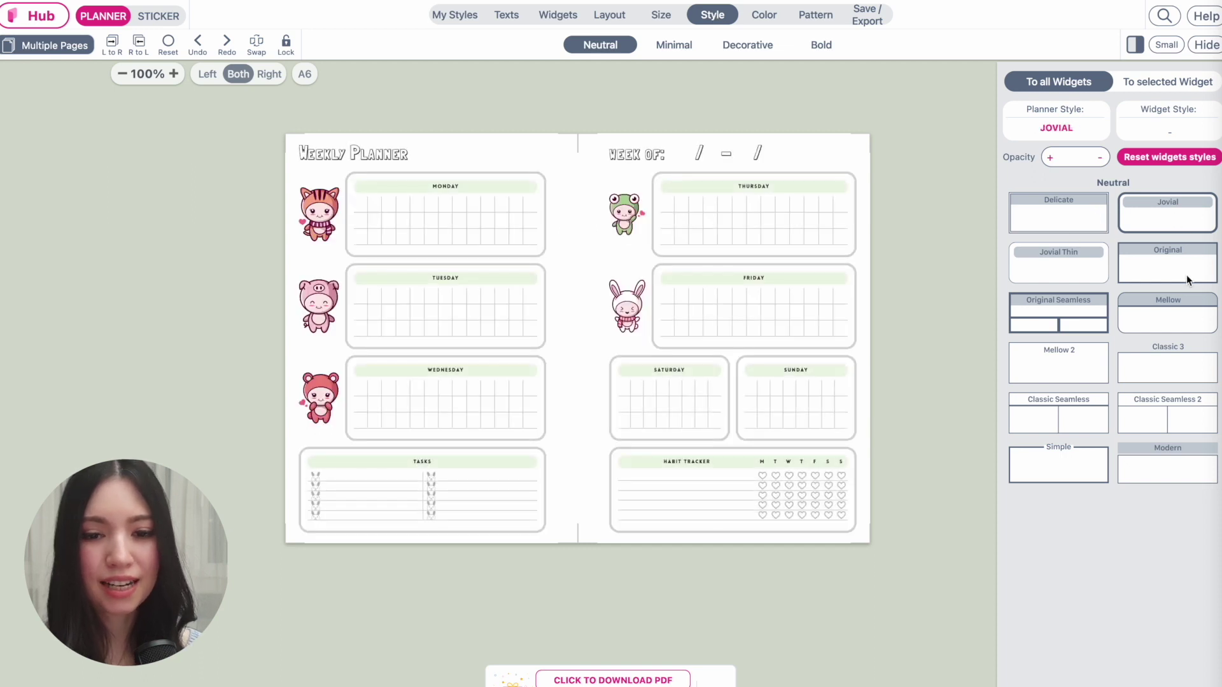
left_click(1186, 274)
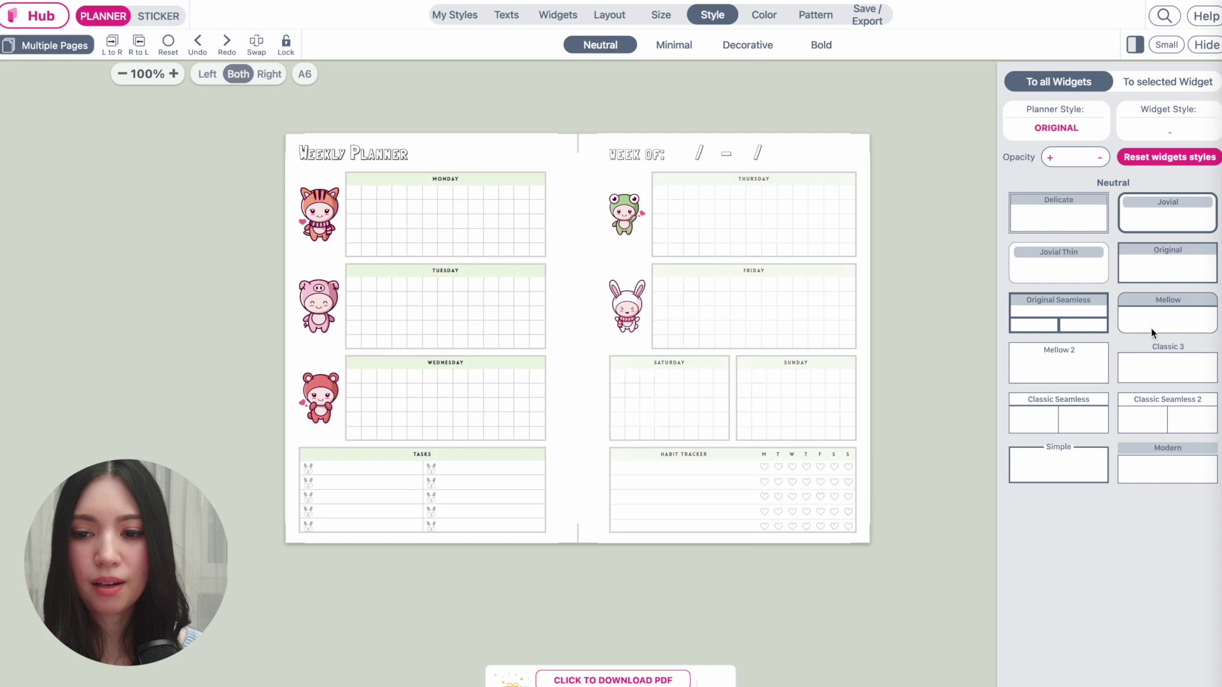
left_click(1155, 312)
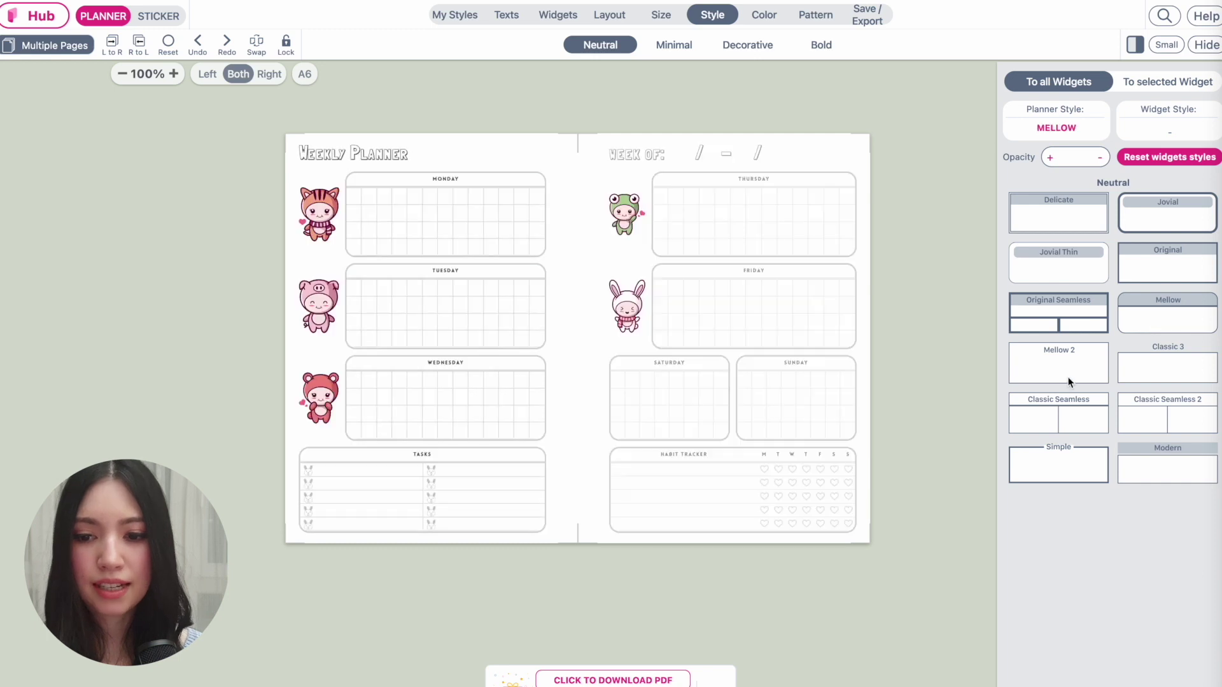
left_click(1175, 216)
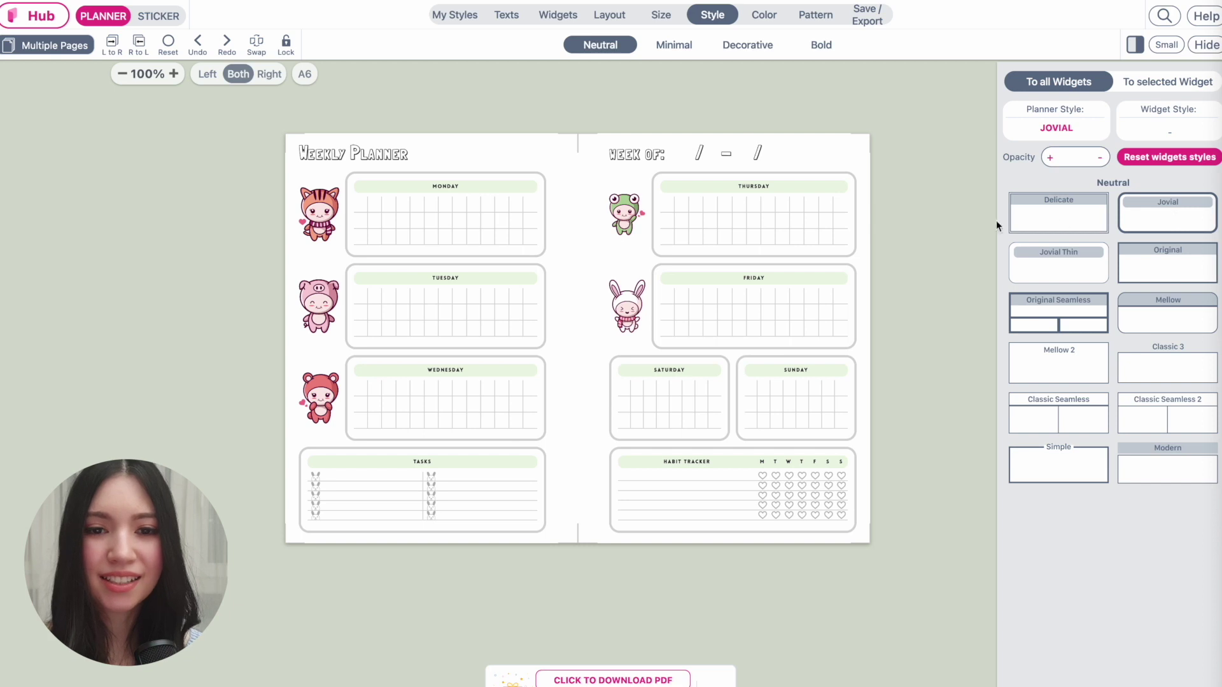
Set the outline color of all planner widgets to bright green #00FA92.
left_click(772, 16)
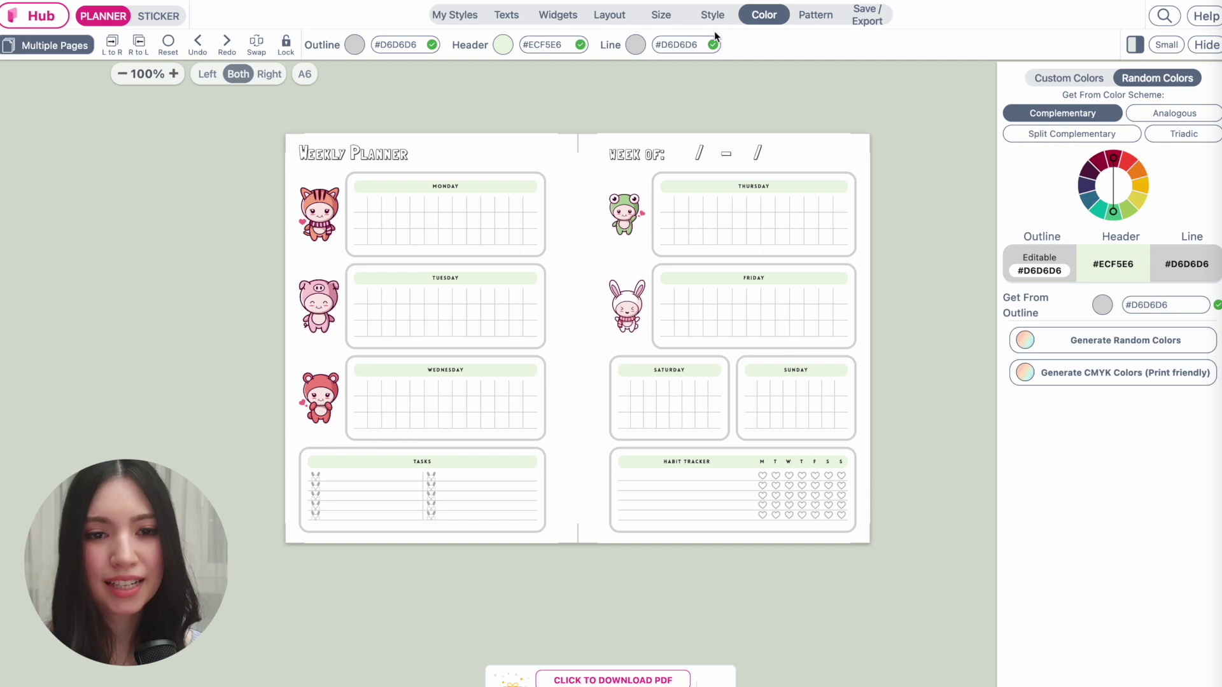
left_click(355, 45)
mouse_move(848, 350)
left_mouse_down()
mouse_move(829, 421)
mouse_move(899, 420)
mouse_move(912, 382)
mouse_move(854, 393)
left_mouse_up()
left_click(787, 220)
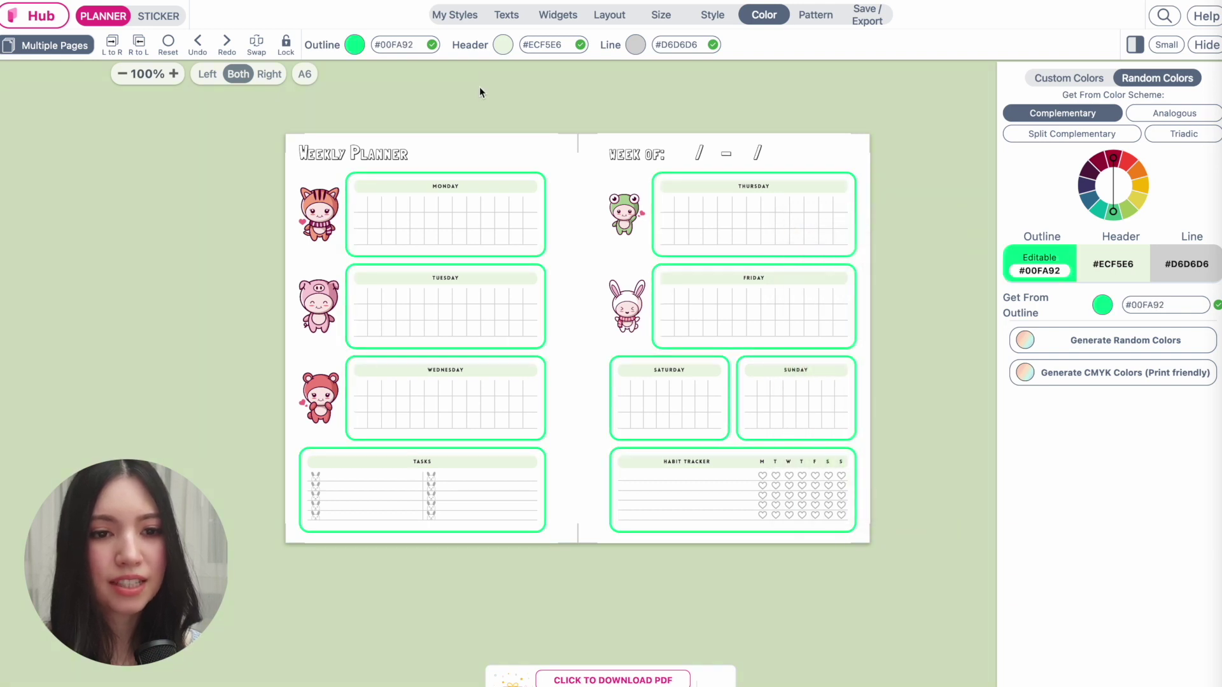
Try yellow and gray shades for the widget headers and set the header color to light gray #C0C0C0.
left_click(503, 45)
mouse_move(831, 304)
left_mouse_down()
mouse_move(838, 387)
mouse_move(909, 405)
mouse_move(891, 443)
mouse_move(818, 443)
left_mouse_up()
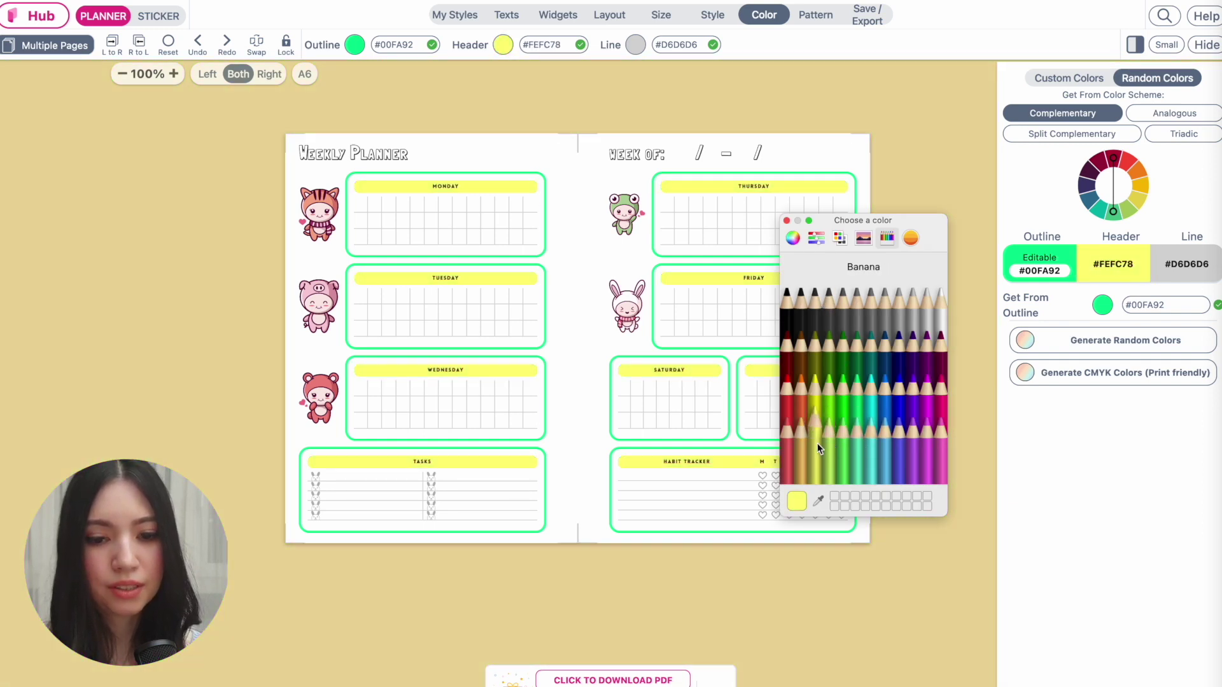
left_click_drag(843, 304, 891, 304)
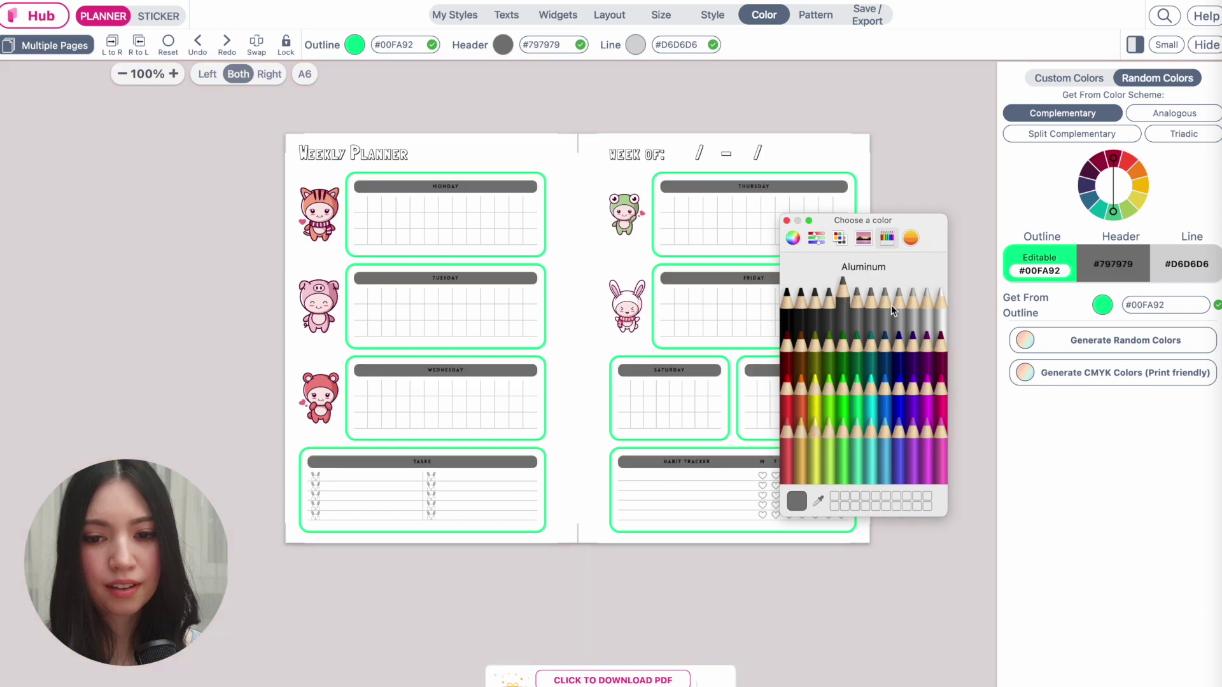
left_click(787, 220)
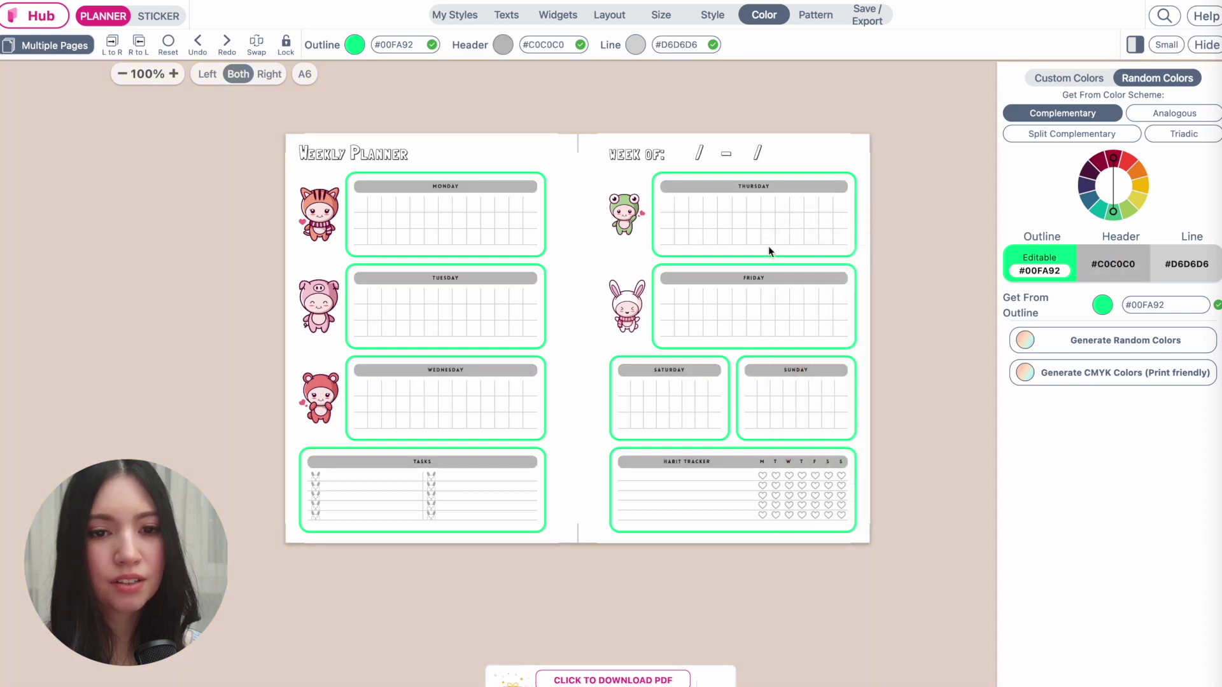
Set the line color of the planner widgets to the Flora green #72FA78.
left_click(634, 46)
left_click(900, 400)
left_click(849, 407)
left_click(850, 365)
left_click_drag(882, 335, 841, 415)
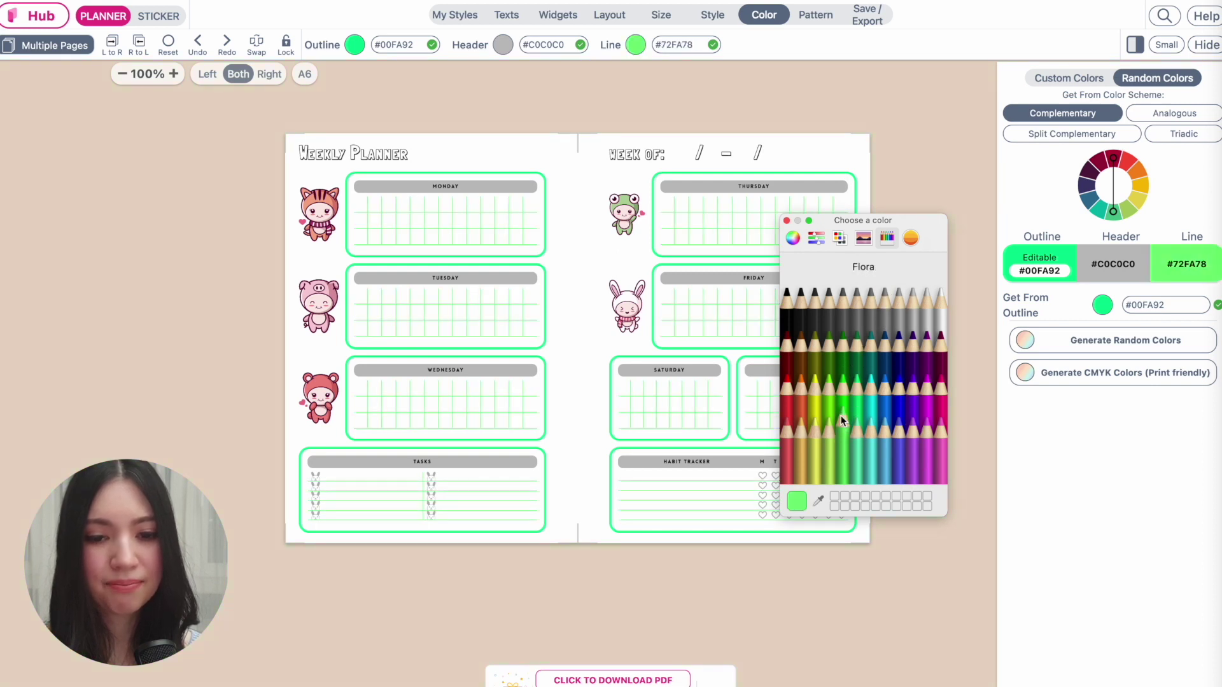
left_click(787, 221)
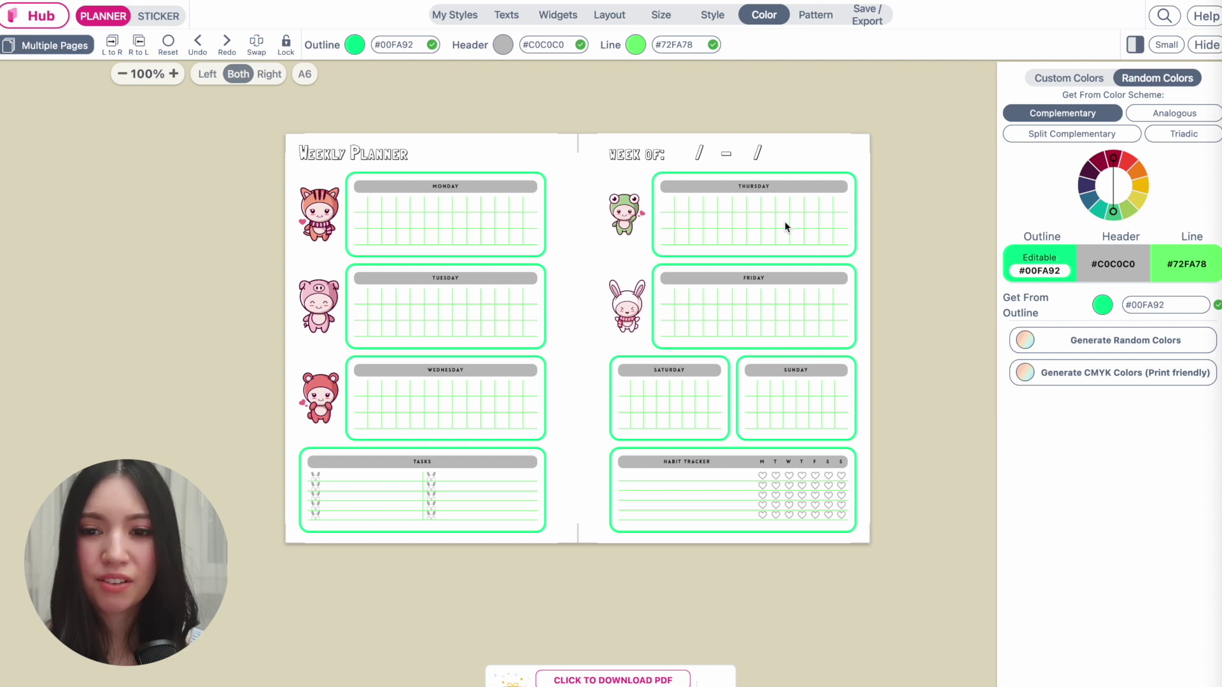
Try generated palettes from the white-and-green photo scheme, ending with outline #8E907F, header #E0EBEA and line #ACB181.
left_click(1085, 78)
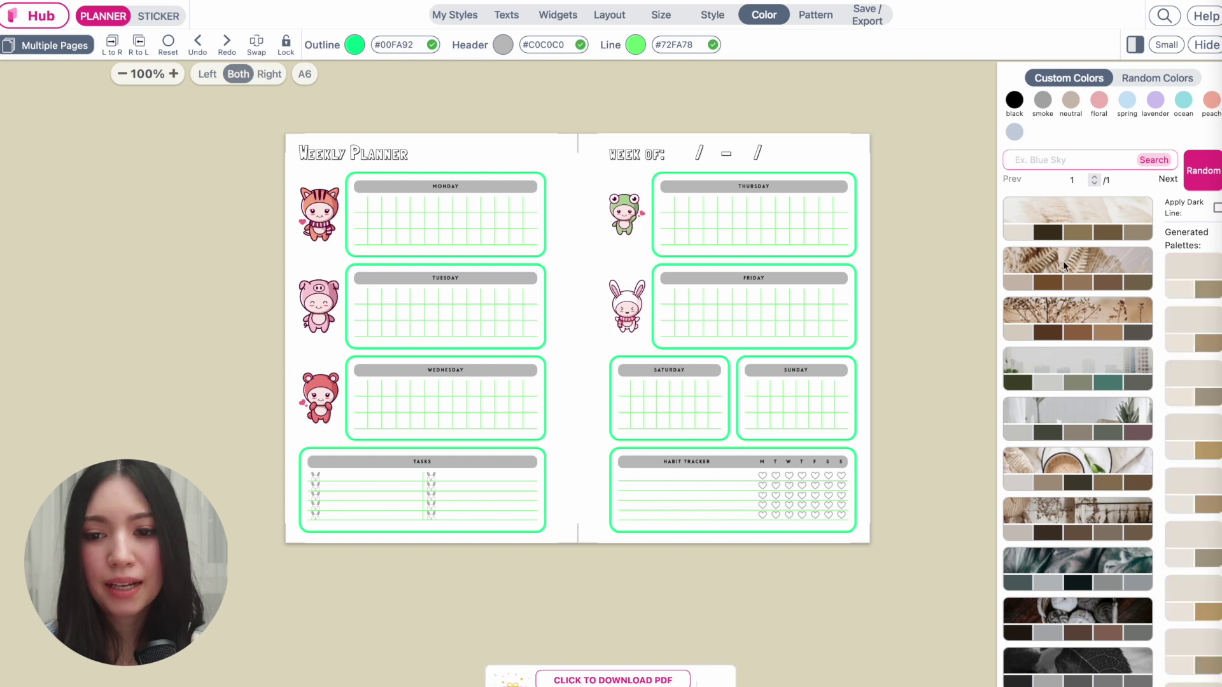
left_click(1068, 355)
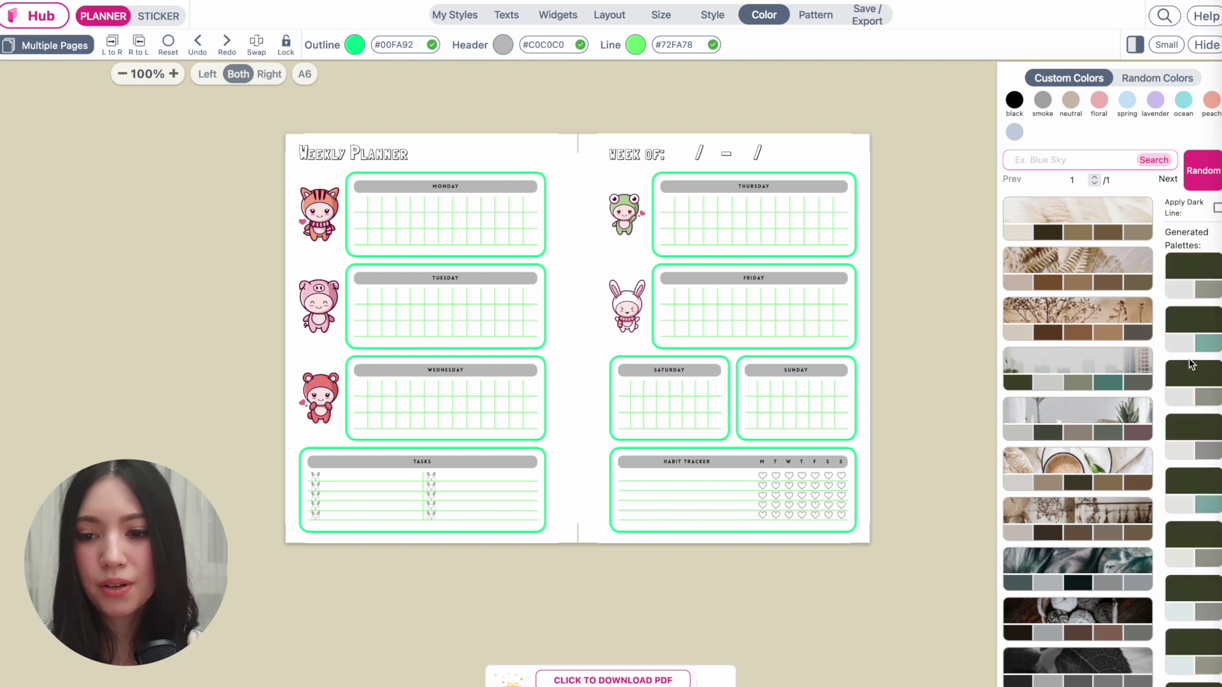
left_click(1192, 369)
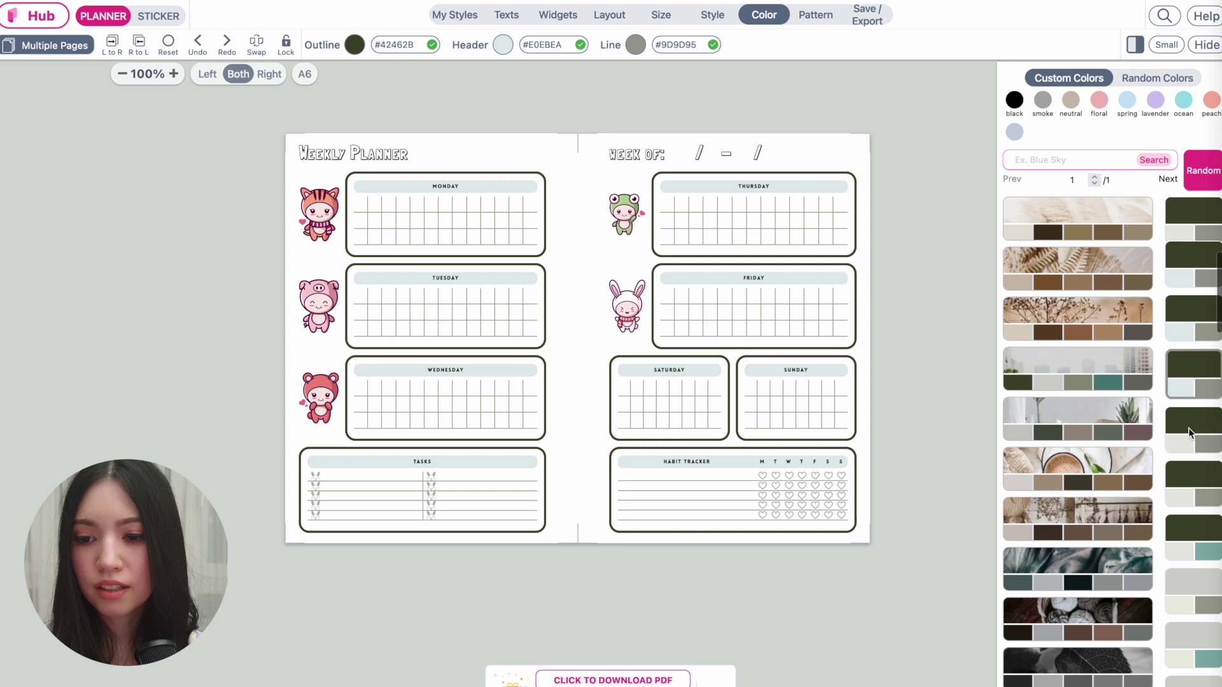
left_click(1190, 480)
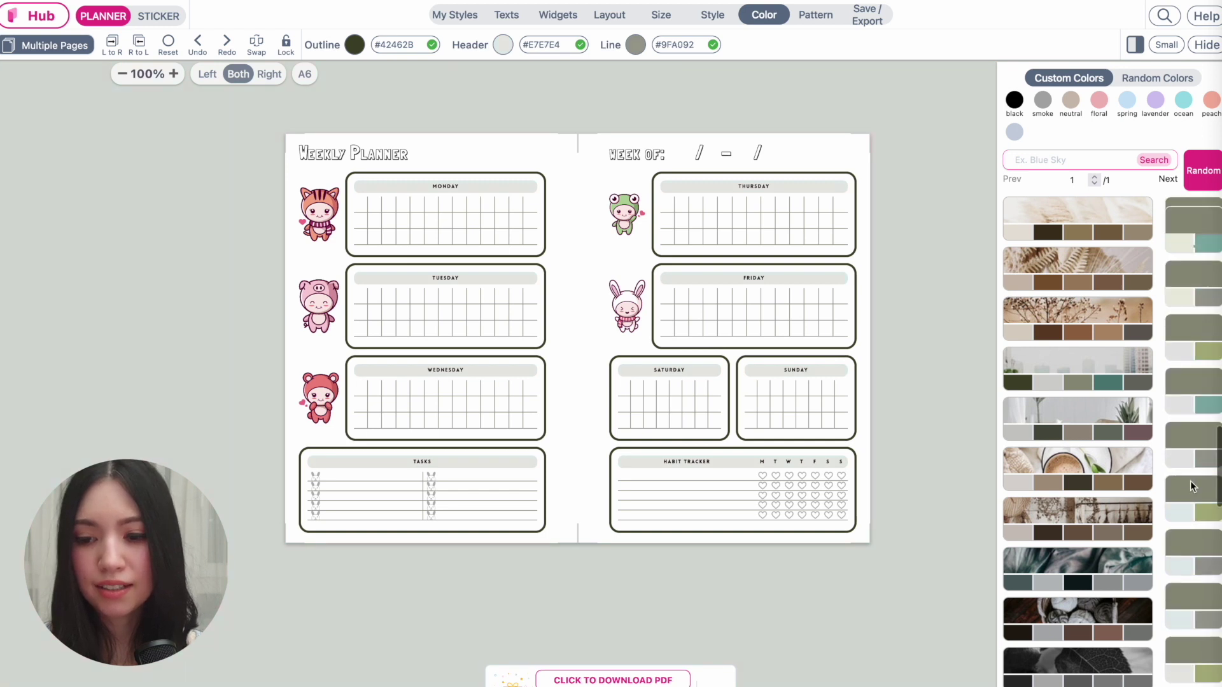
left_click(1190, 490)
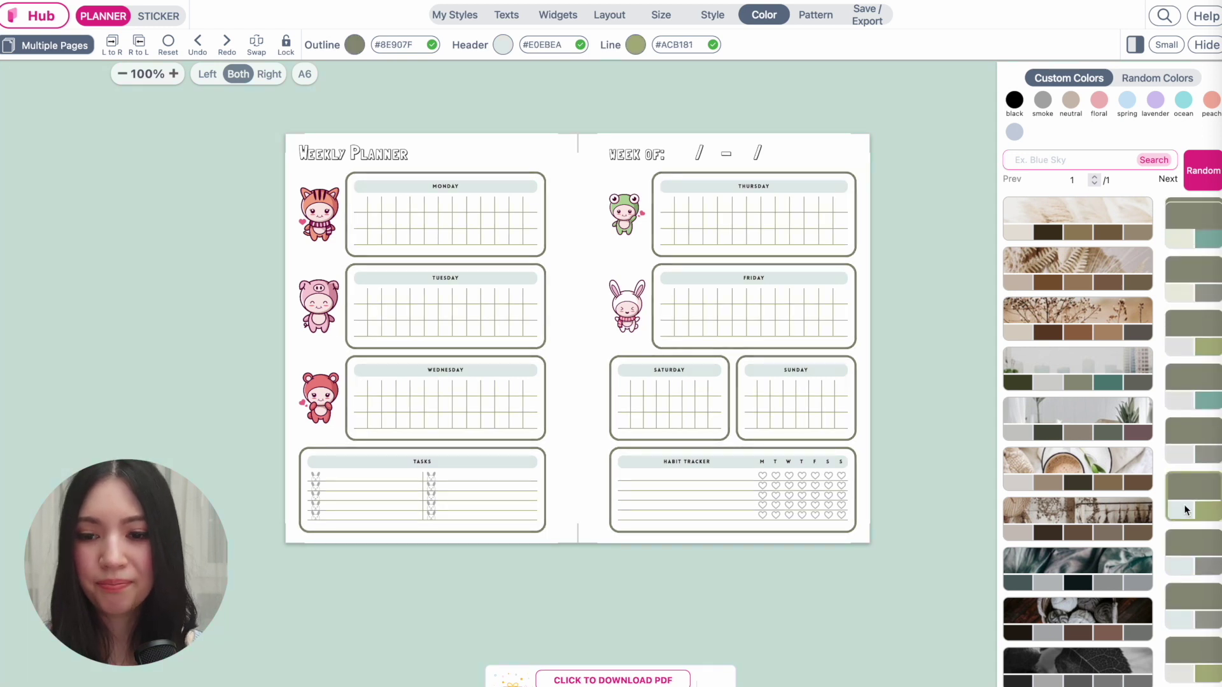
Search the custom color palettes for "sky" and apply a generated palette with outline #ADB1C2, header #DEE4ED and line #AB878D.
left_click(1034, 161)
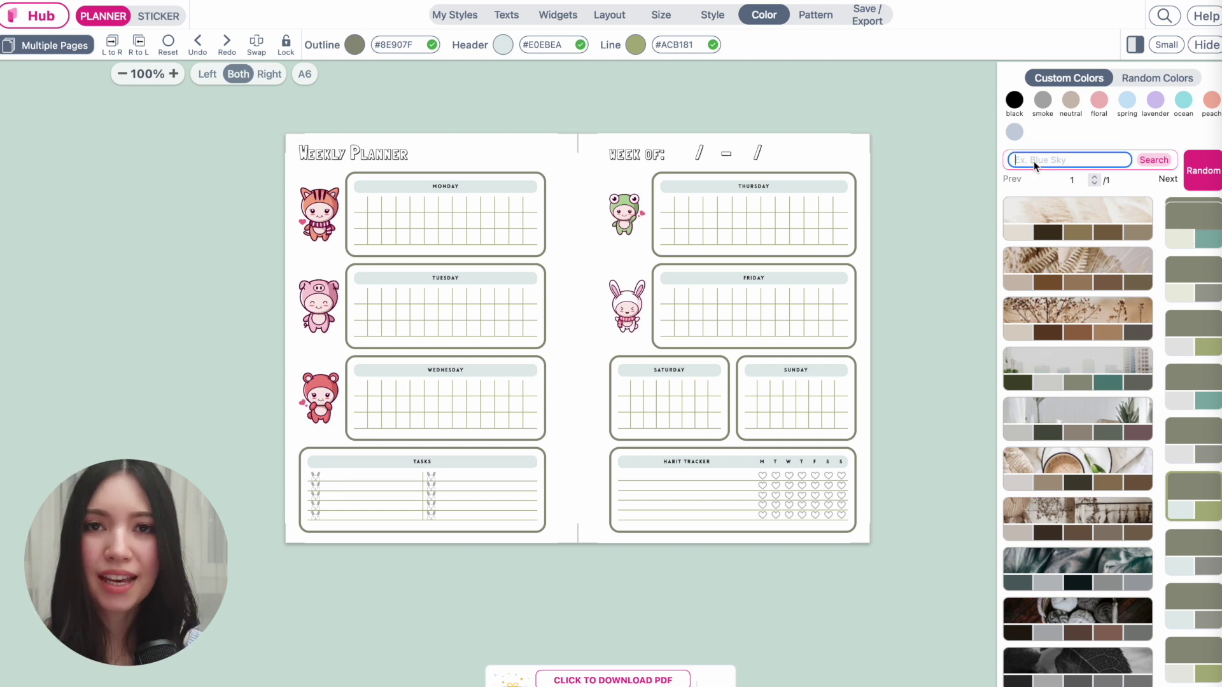
type("sky")
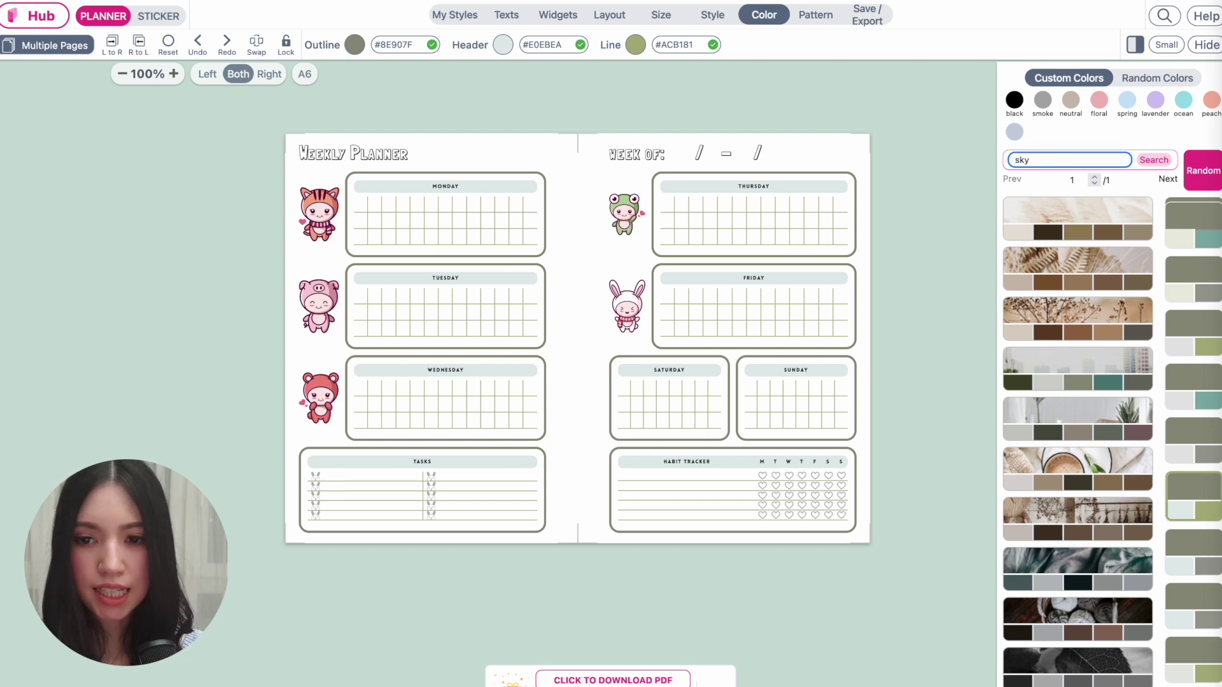
key("Return")
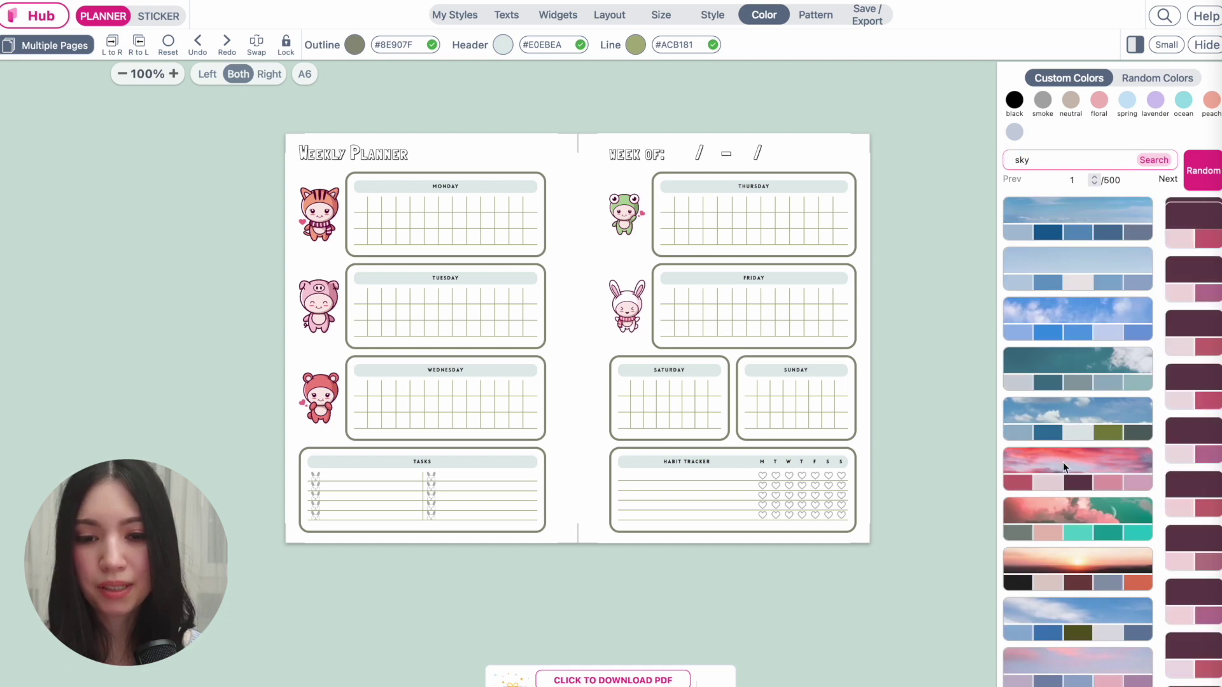
left_click(1196, 448)
left_click(1109, 310)
left_click(1179, 326)
left_click(1198, 562)
left_click(1181, 544)
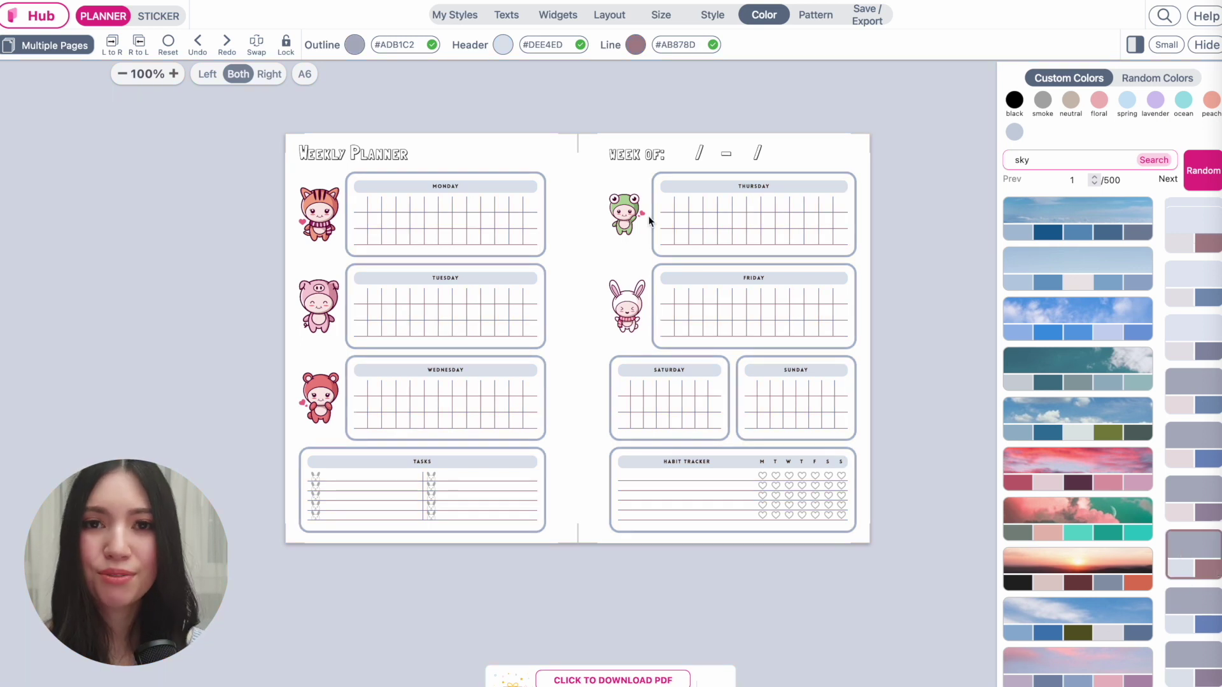
Try other widget types for the Thursday box, including Pocket Box #6, and replace it with the Monthly Tracker.
left_click(689, 191)
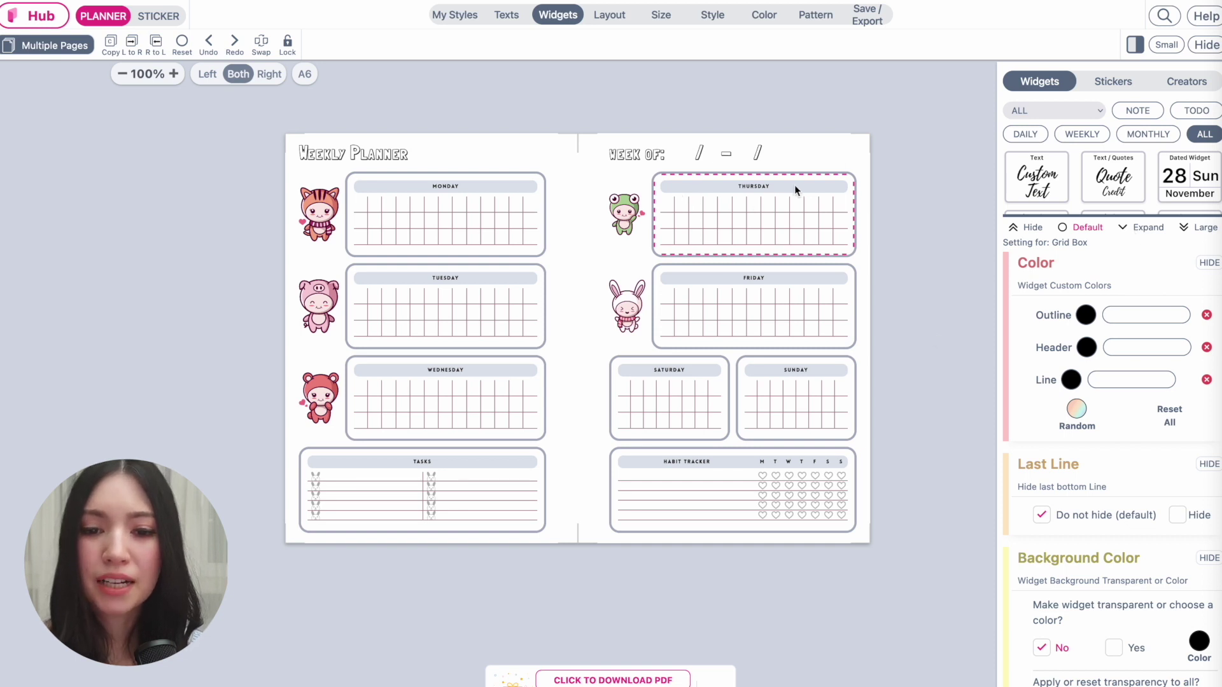
left_click(1144, 227)
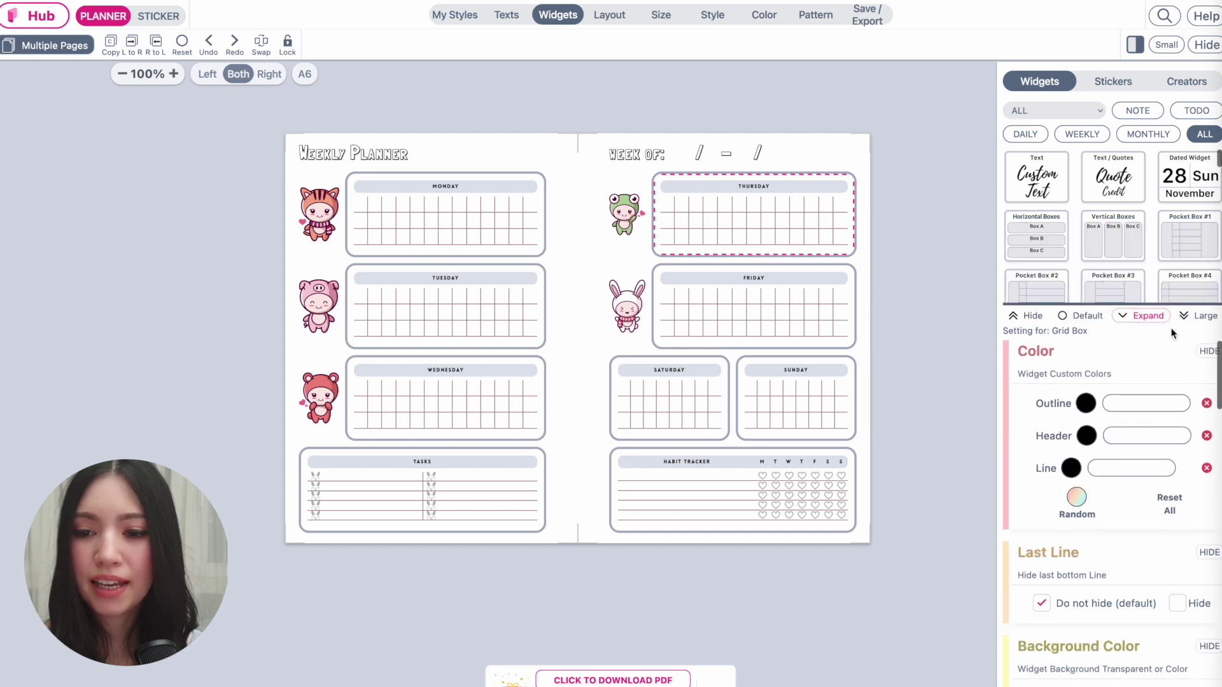
left_click(1202, 317)
left_click(1113, 369)
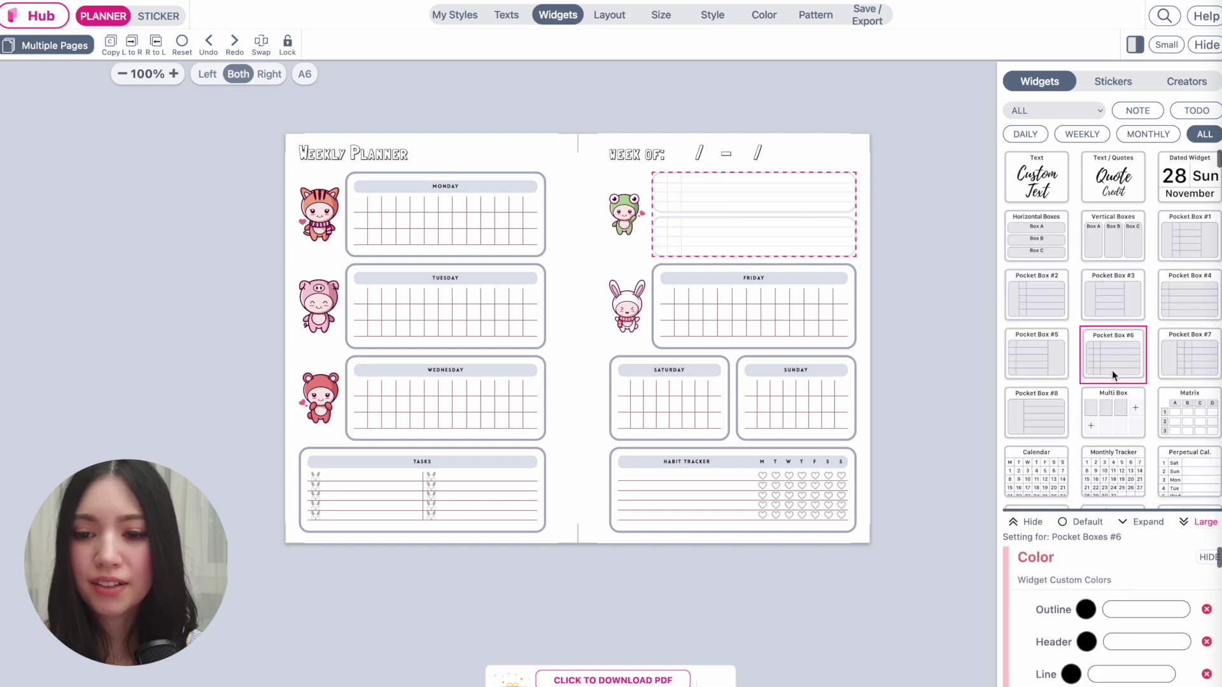
left_click(1096, 427)
left_click(1168, 441)
left_click(1118, 479)
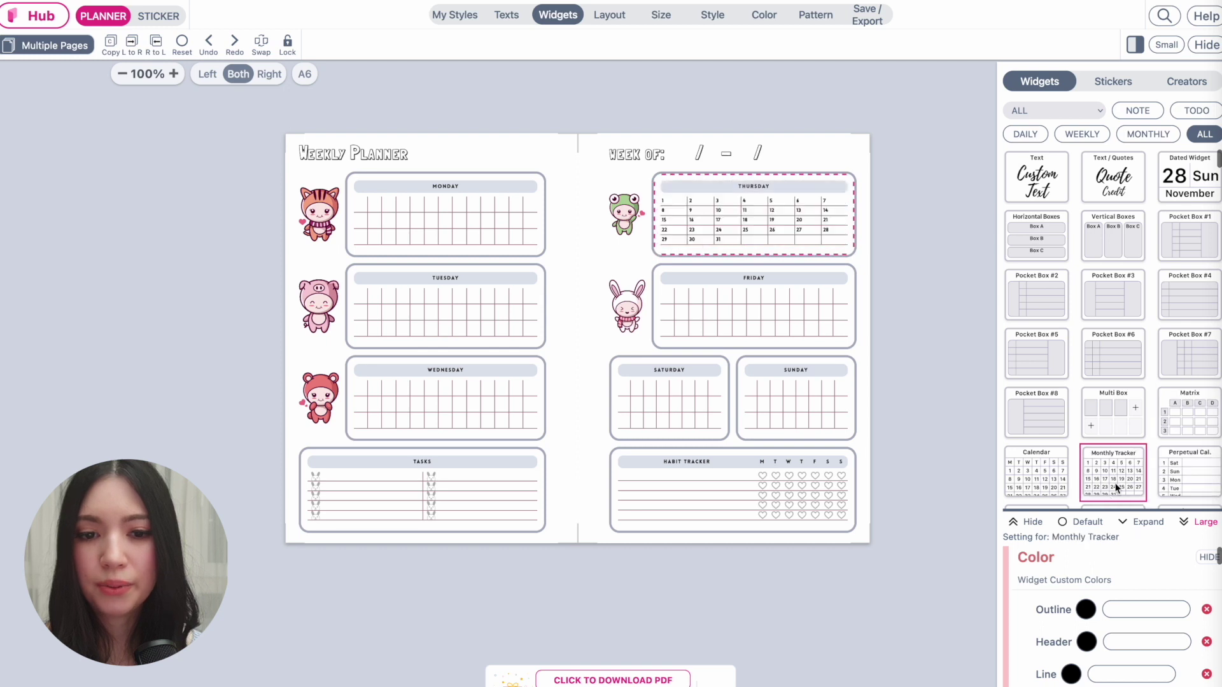
Replace the Thursday widget's header text with "hsbfjhsbdfjhs" in its widget settings.
left_click(1079, 525)
scroll(1089, 534, "down", 3)
scroll(1090, 529, "down", 6)
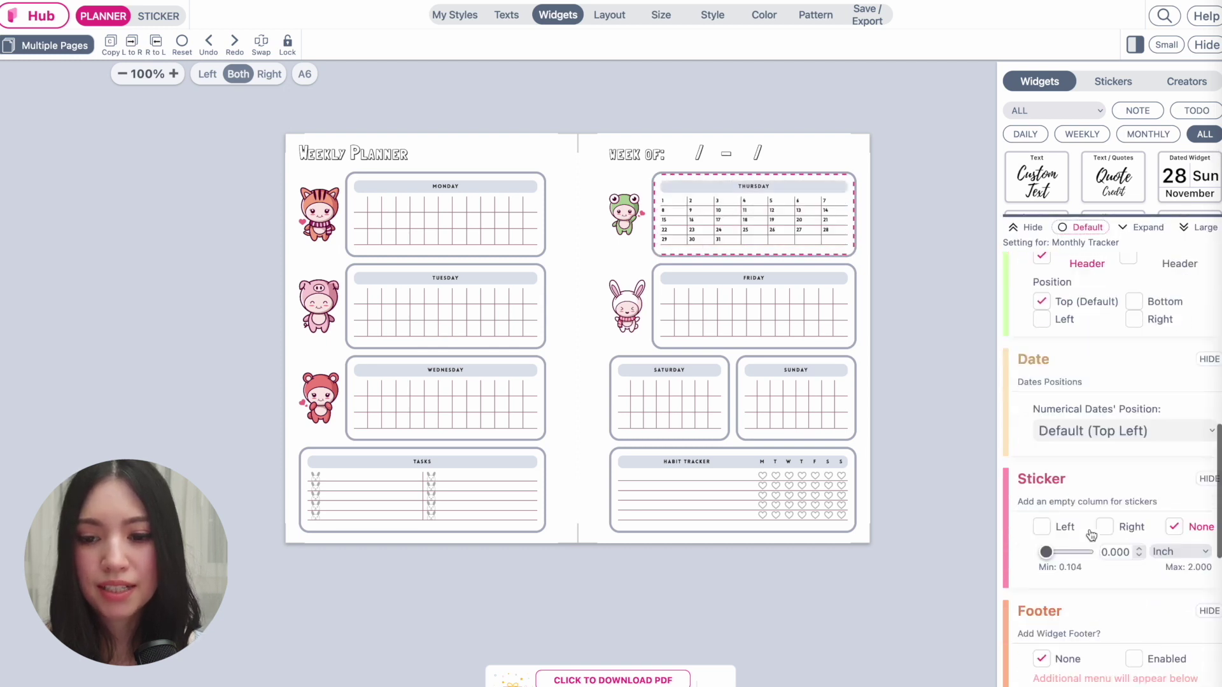
scroll(1090, 529, "up", 3)
scroll(1148, 446, "up", 3)
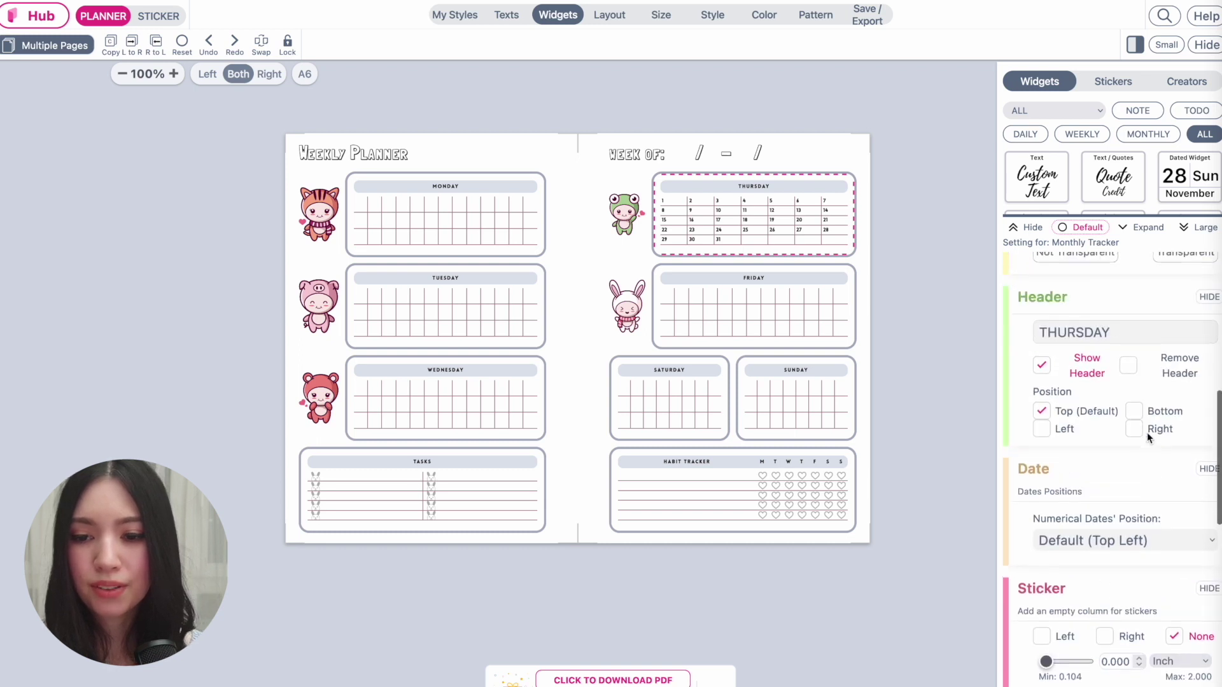
left_click_drag(1140, 372, 910, 368)
type("hsbfjhsbdfjhs")
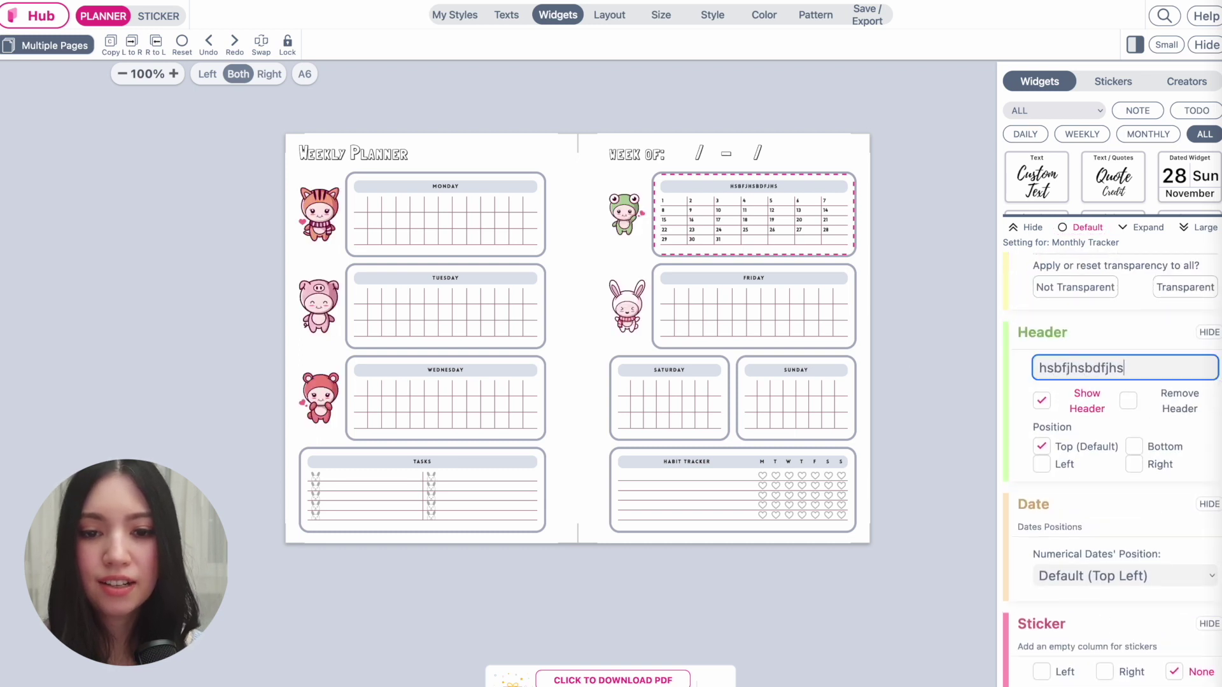
Try an empty sticker column on the right and left of the Monthly Tracker, restore None and view the remaining settings.
scroll(1058, 568, "down", 3)
scroll(1058, 569, "down", 1)
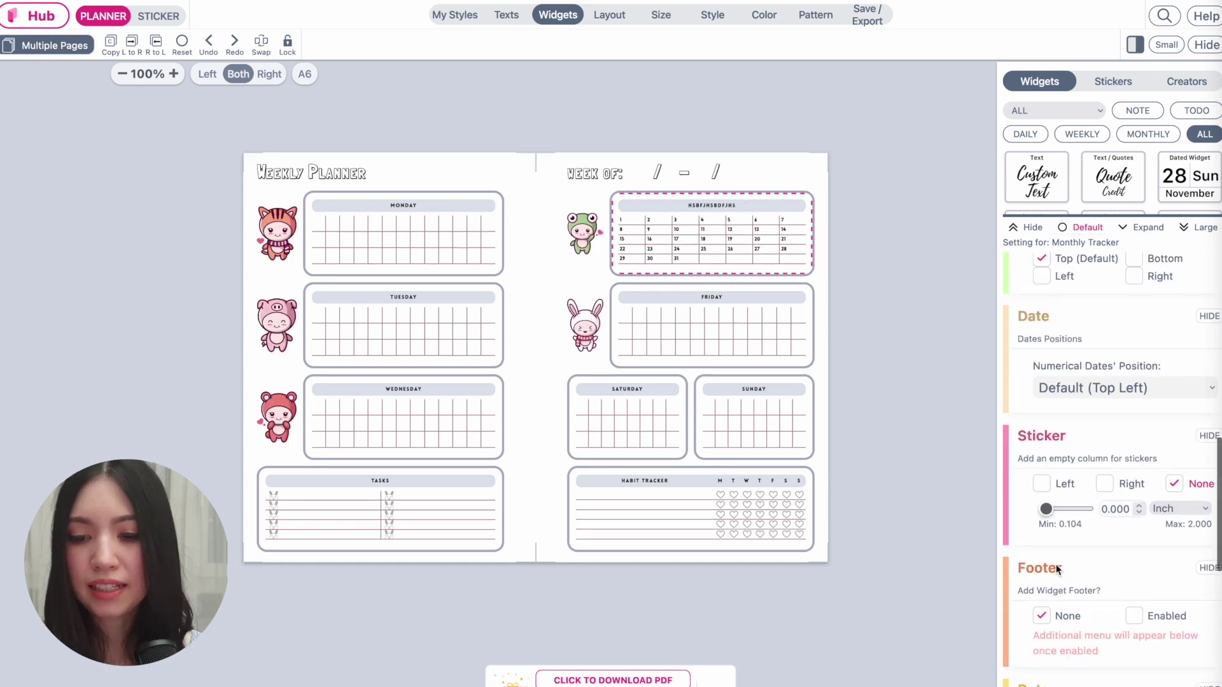
left_click(1105, 485)
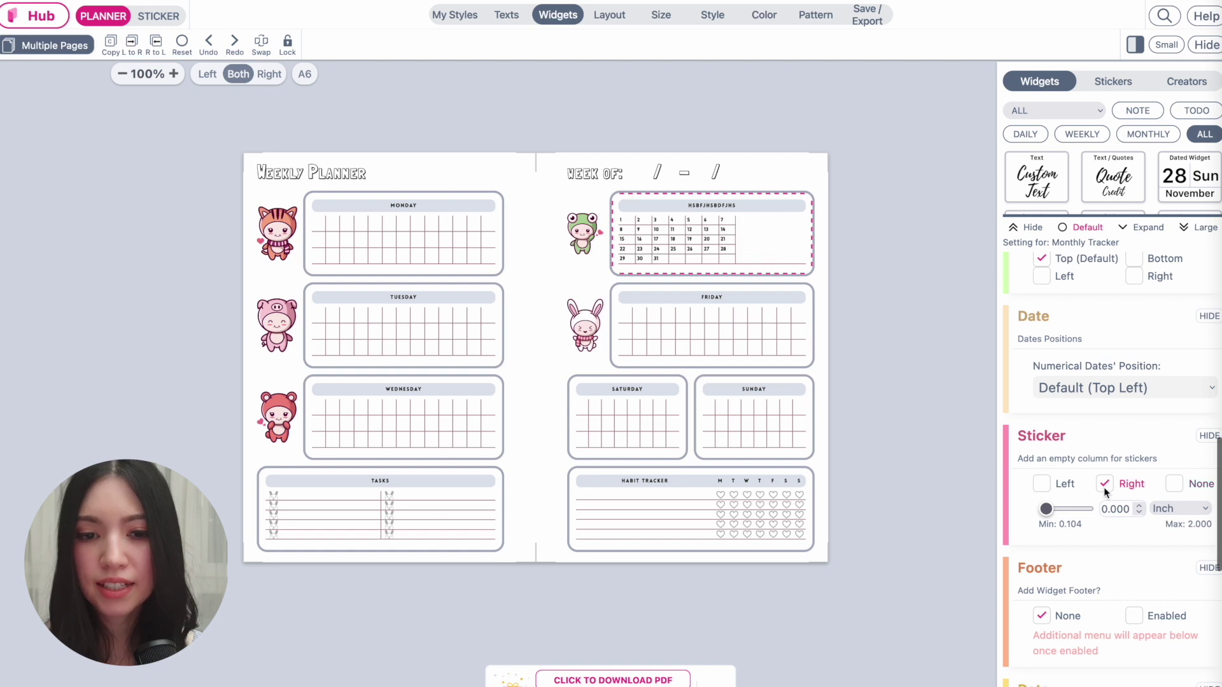
left_click(1041, 484)
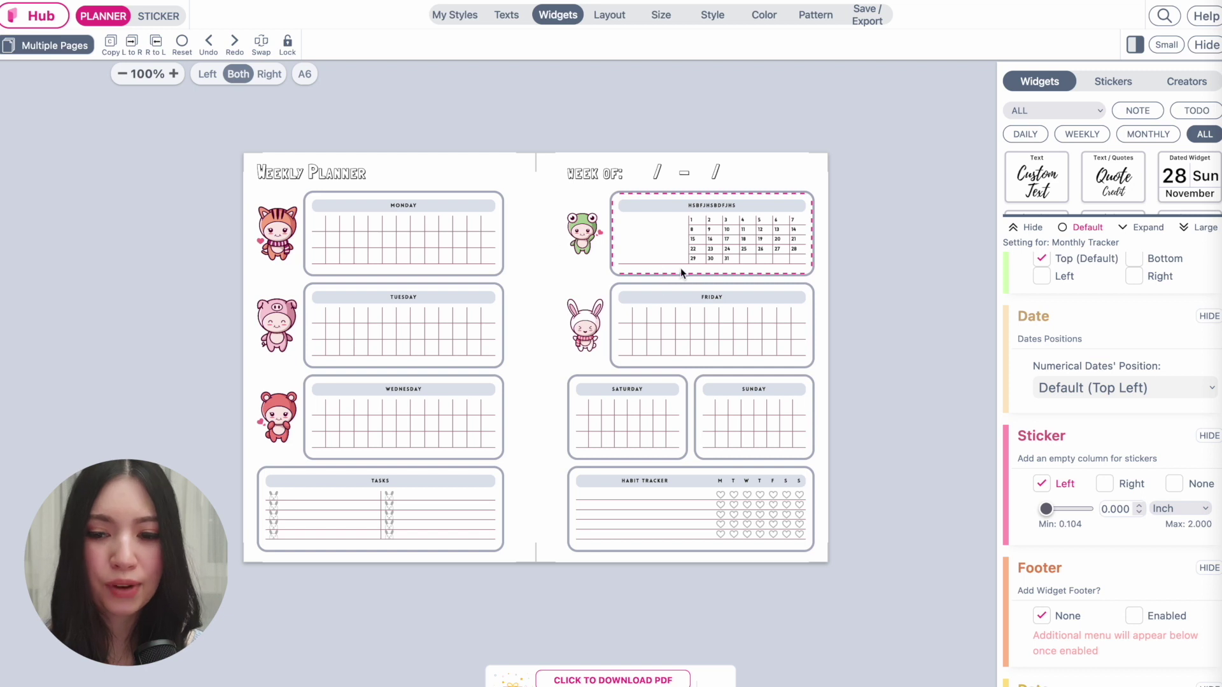
left_click(1104, 485)
left_click(1174, 483)
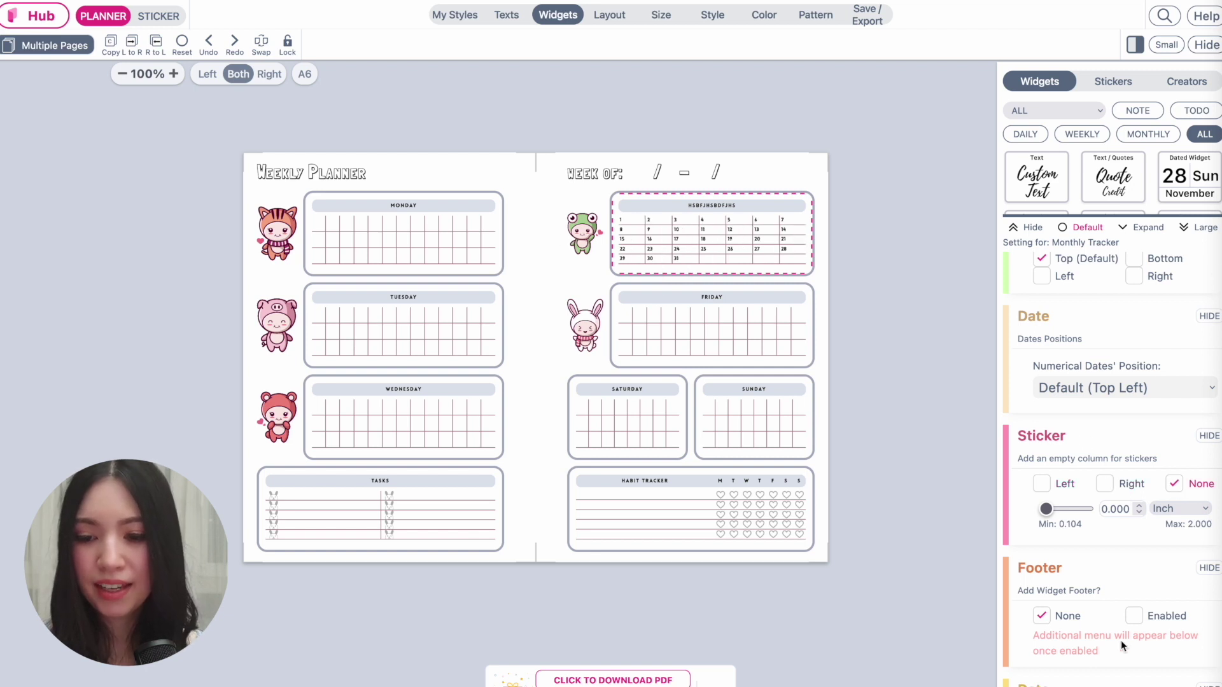
scroll(1121, 640, "down", 5)
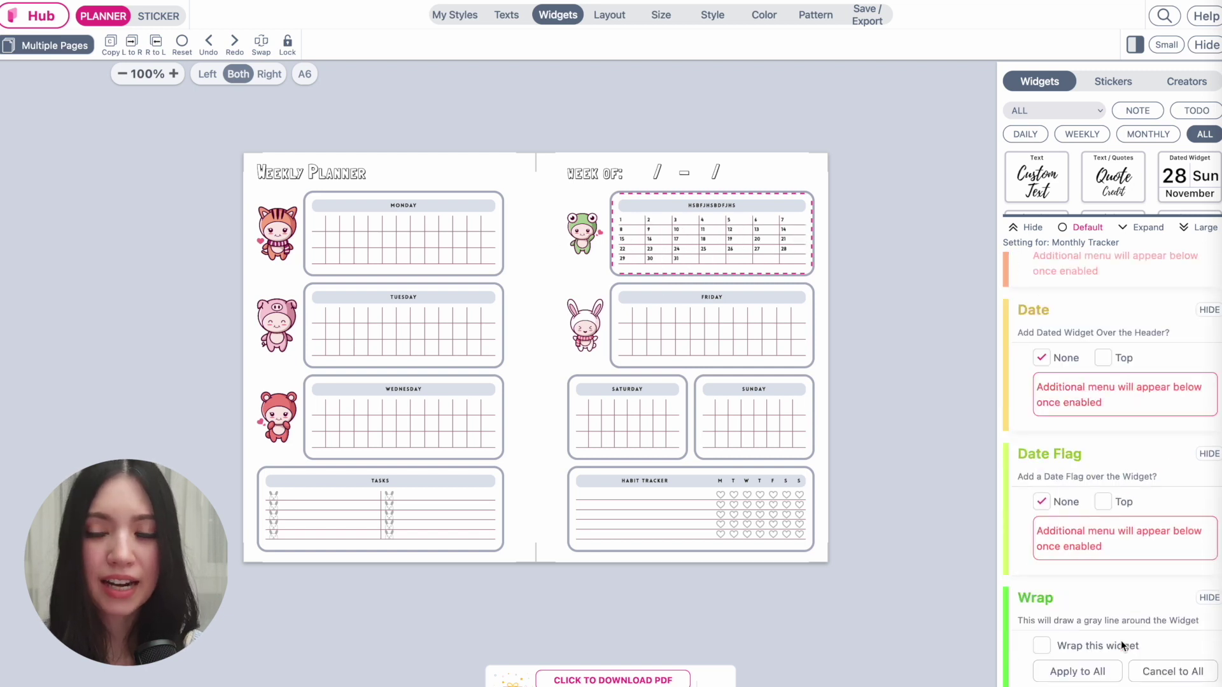
Export the selected weekly planner page as a PDF for US Letter paper.
left_click(874, 23)
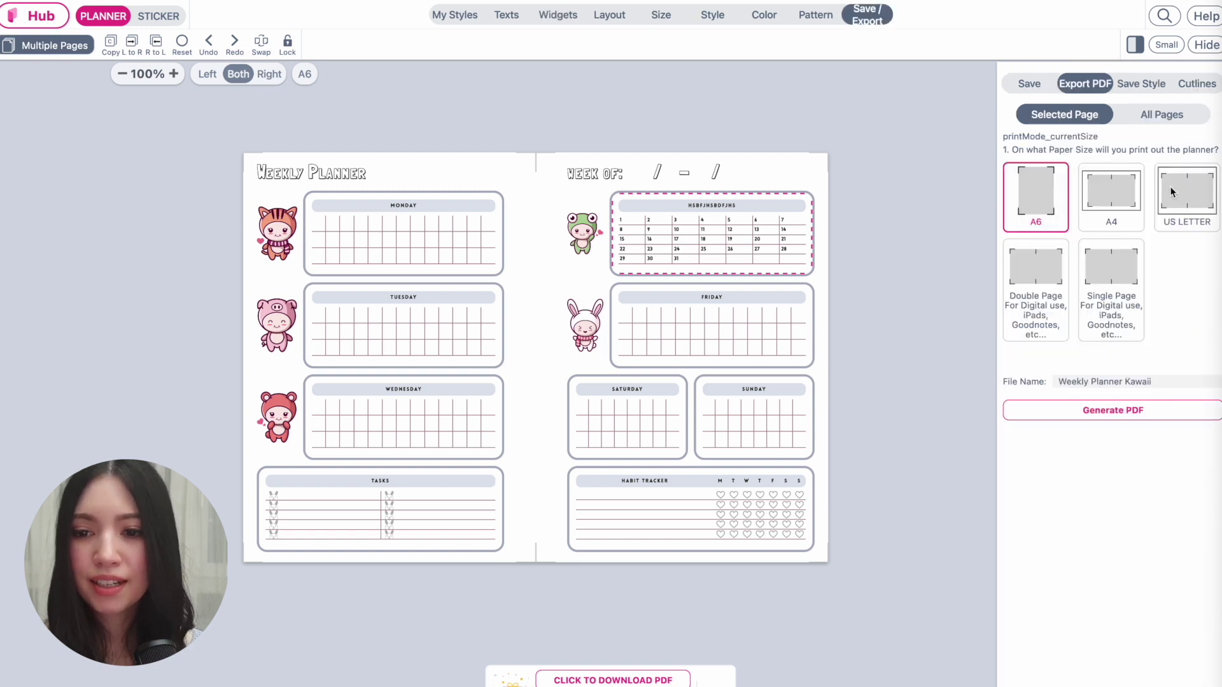
left_click(1197, 201)
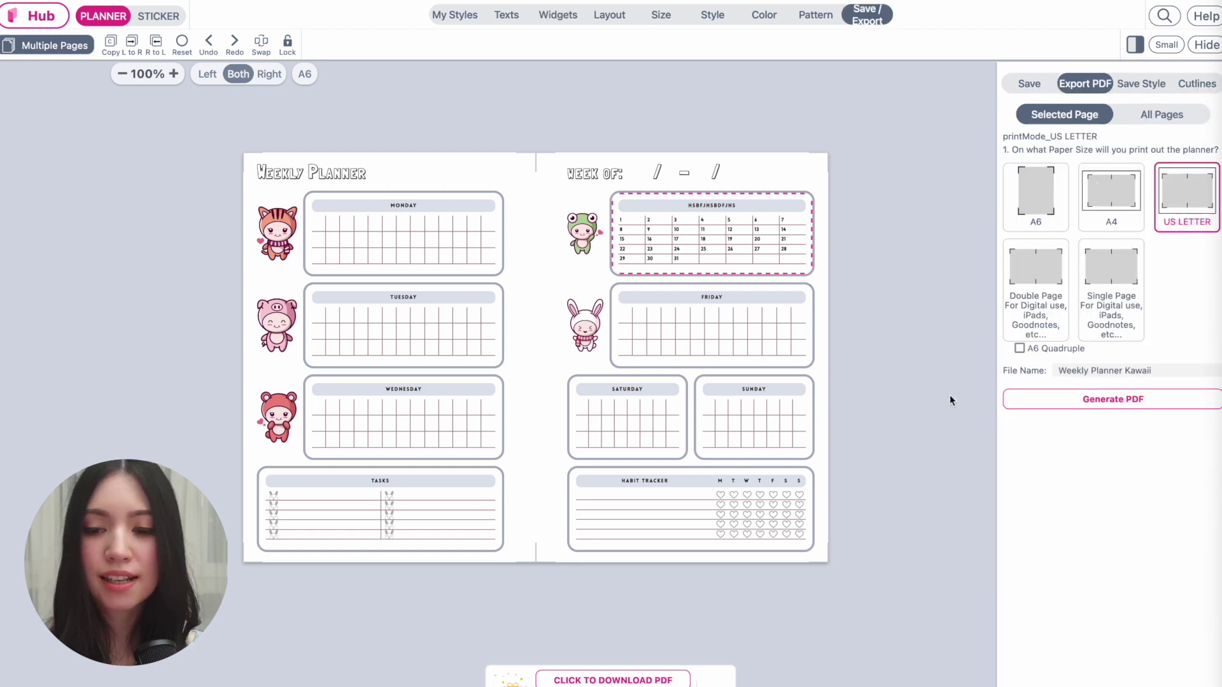
left_click(1104, 402)
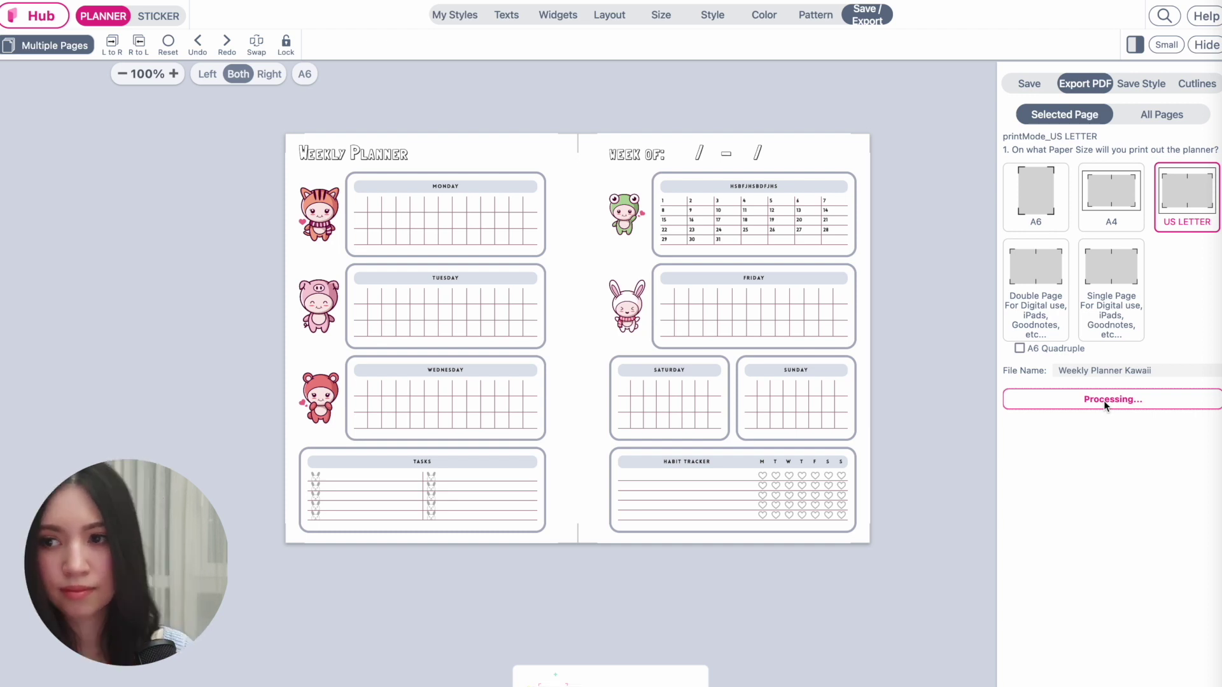
left_click(571, 682)
Browse the Explore templates, return to the Hub and create a new blank A5 planner in planner mode.
scroll(604, 540, "down", 10)
scroll(604, 541, "up", 10)
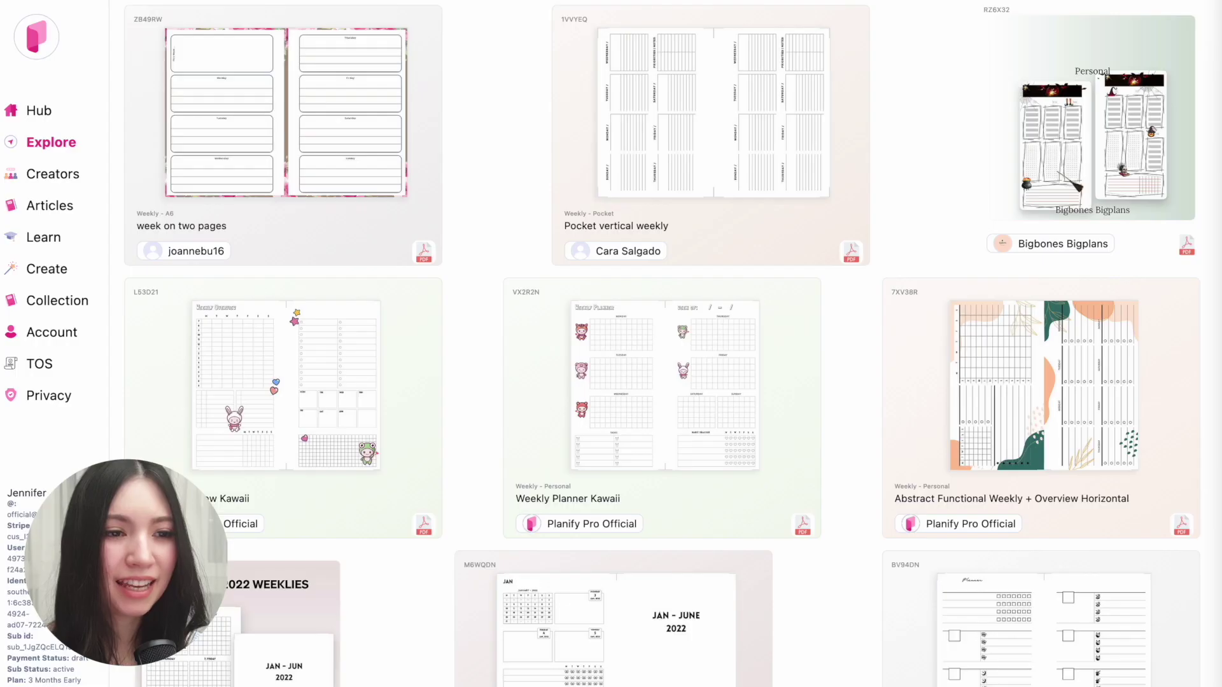
left_click(34, 112)
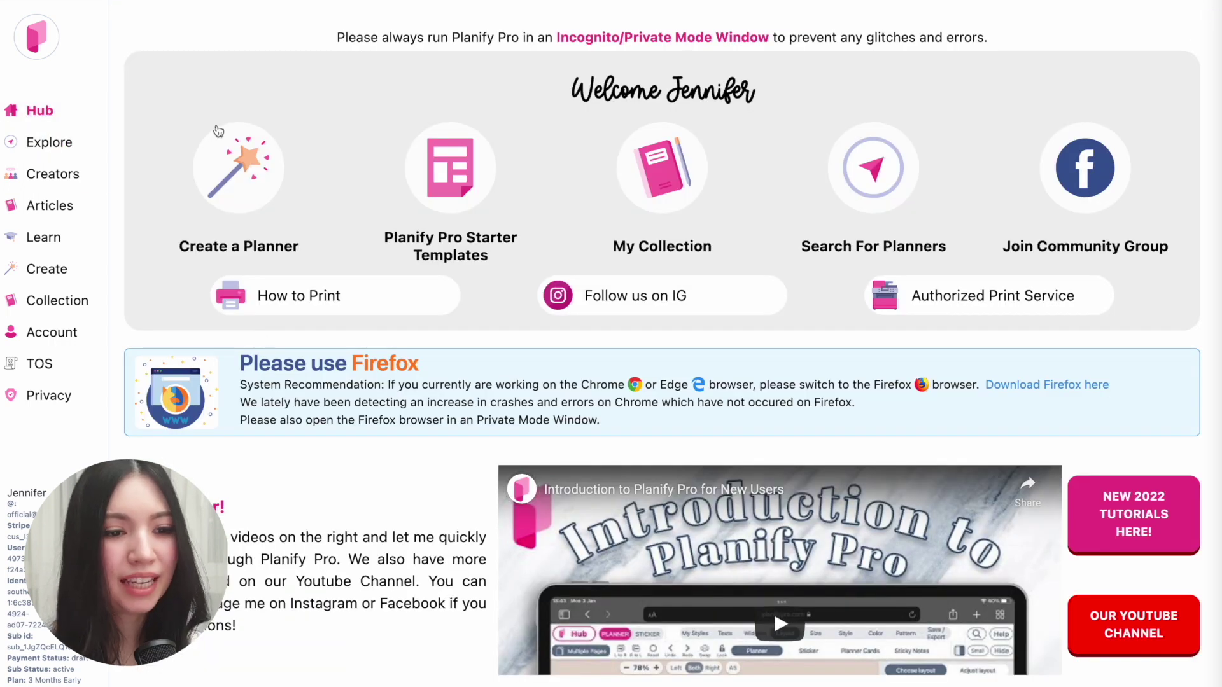
left_click(227, 175)
left_click(529, 430)
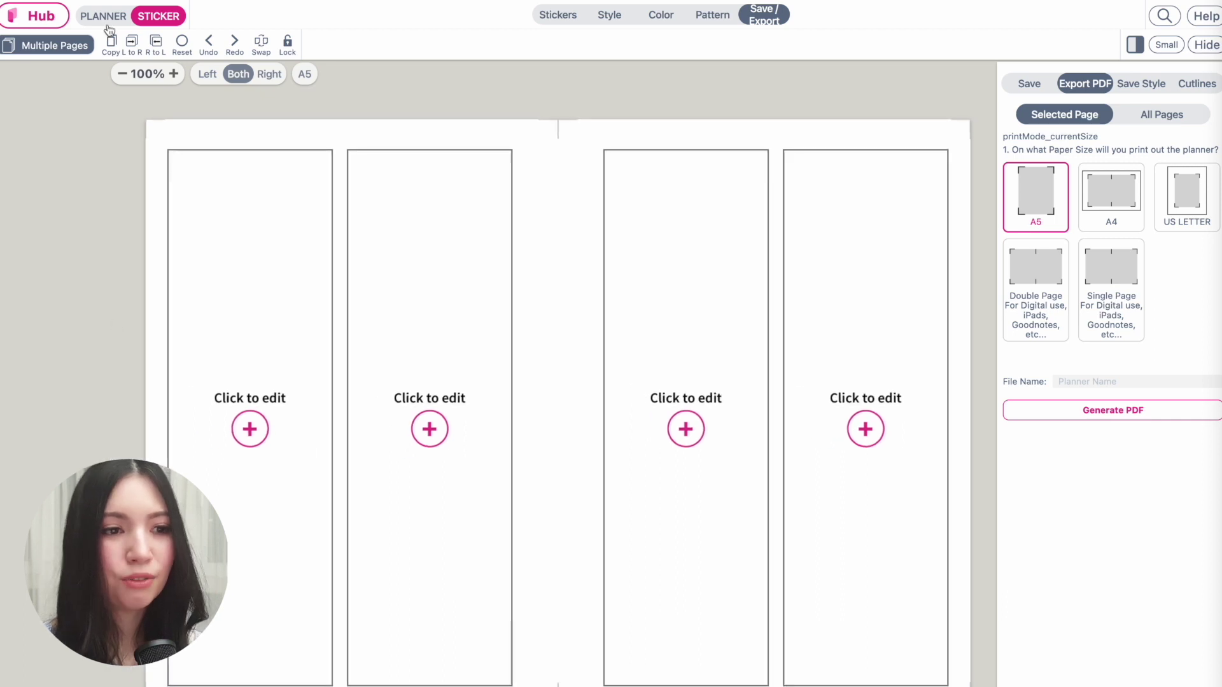
left_click(103, 21)
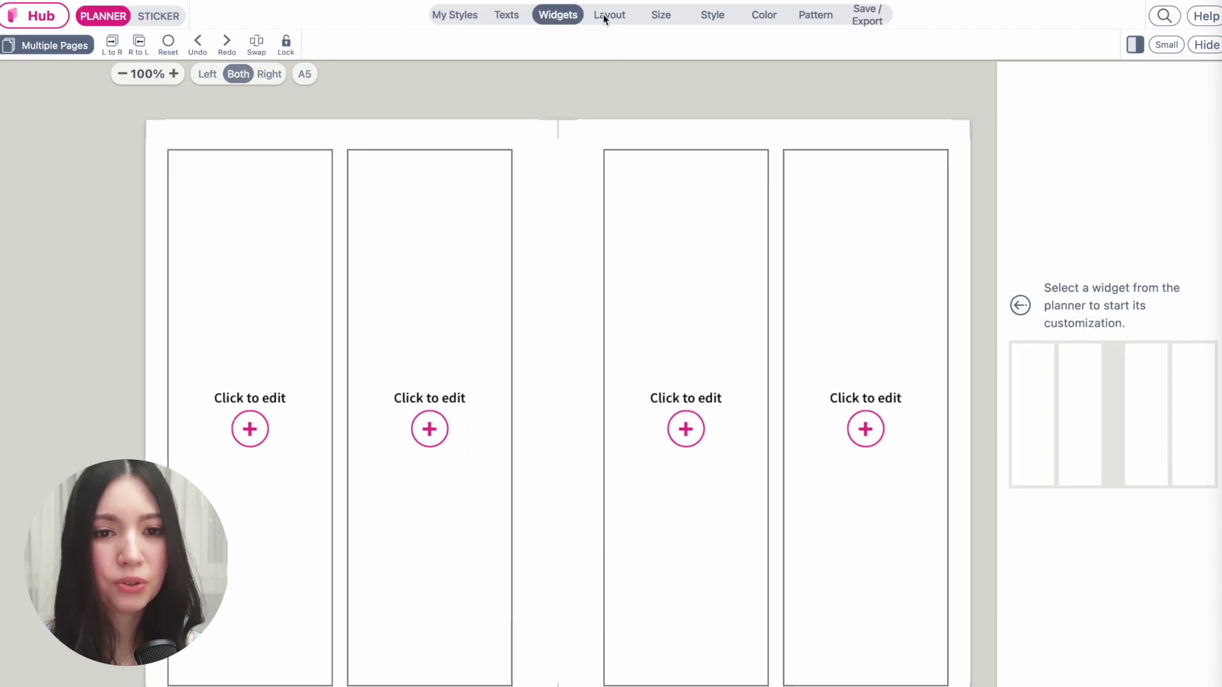
Try several four-box layouts on the left page of the planner.
left_click(604, 18)
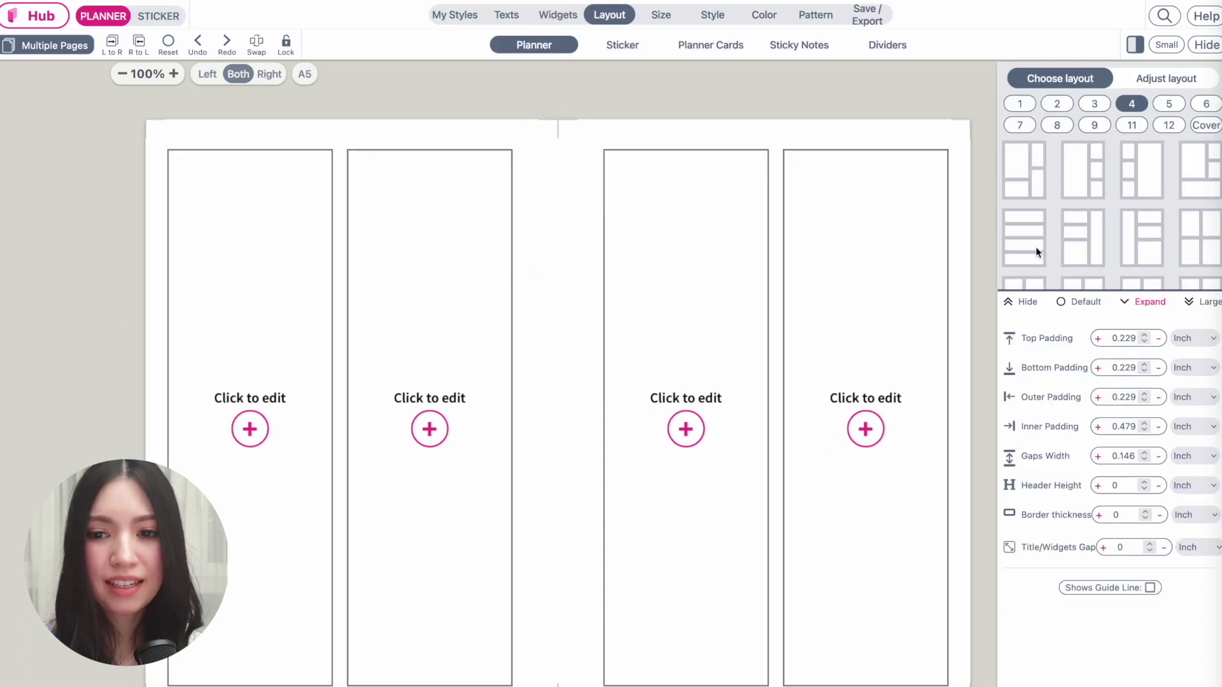
left_click(1082, 238)
left_click(1200, 303)
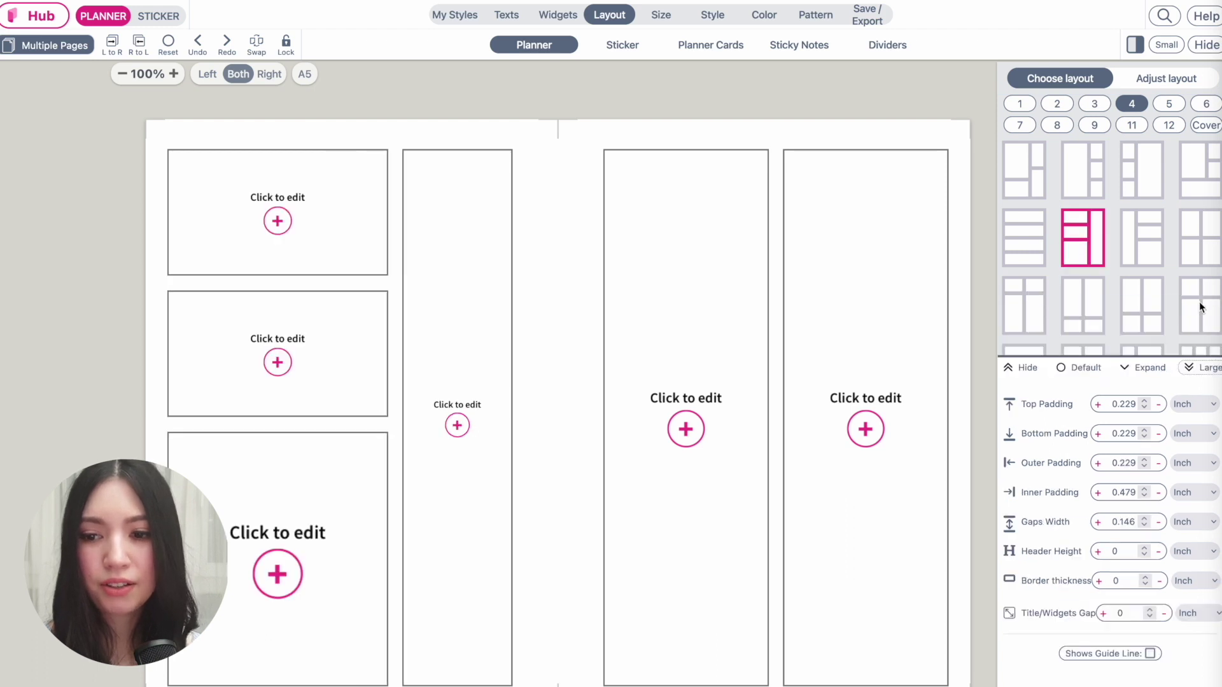
left_click(1134, 301)
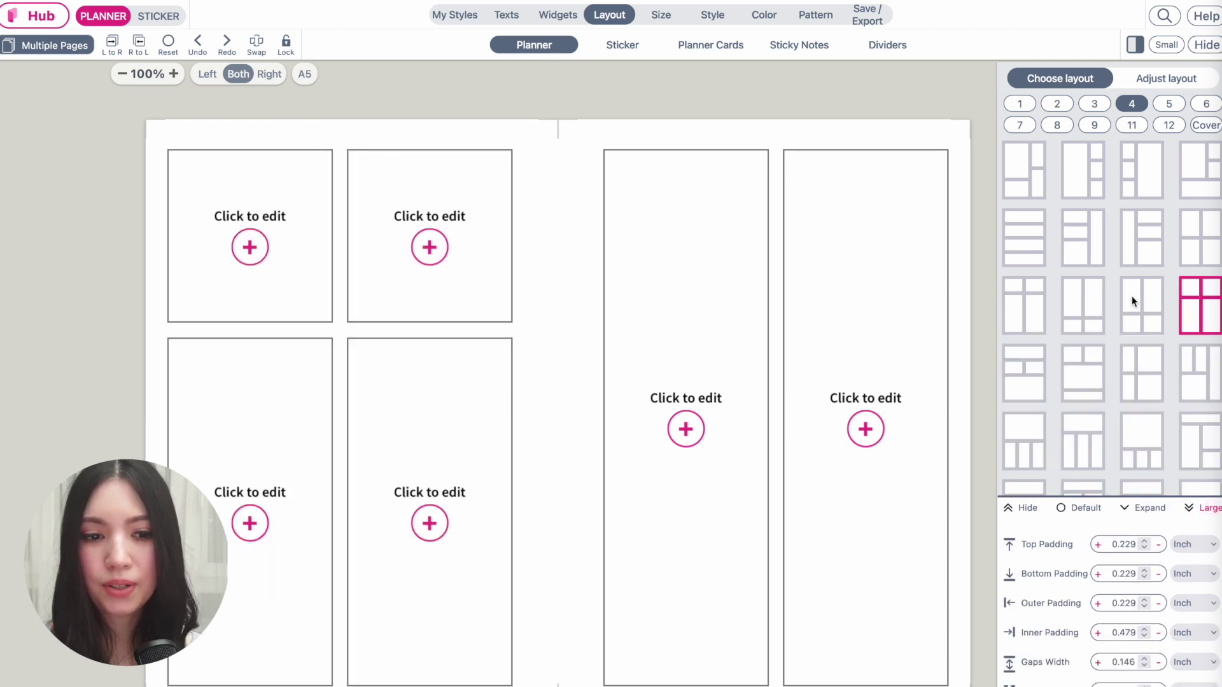
left_click(1154, 362)
left_click(1096, 379)
Try several five-box and six-box layouts on the left page of the planner.
left_click(1171, 106)
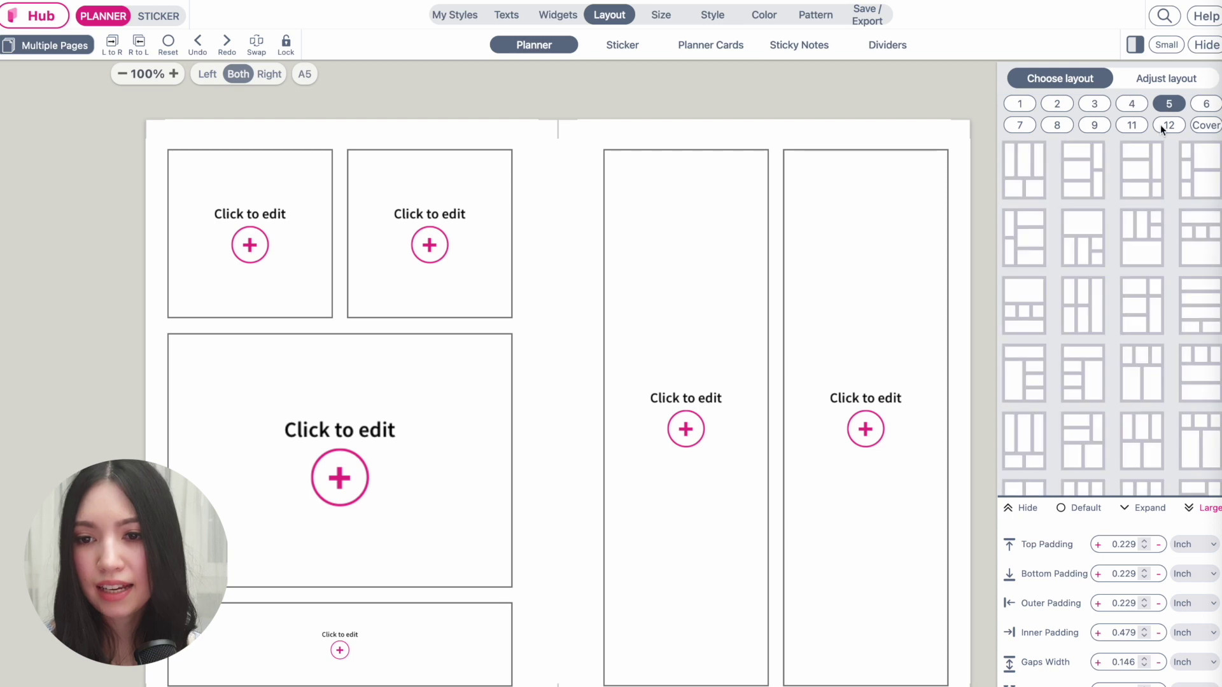
left_click(1141, 178)
left_click(1144, 236)
left_click(1205, 105)
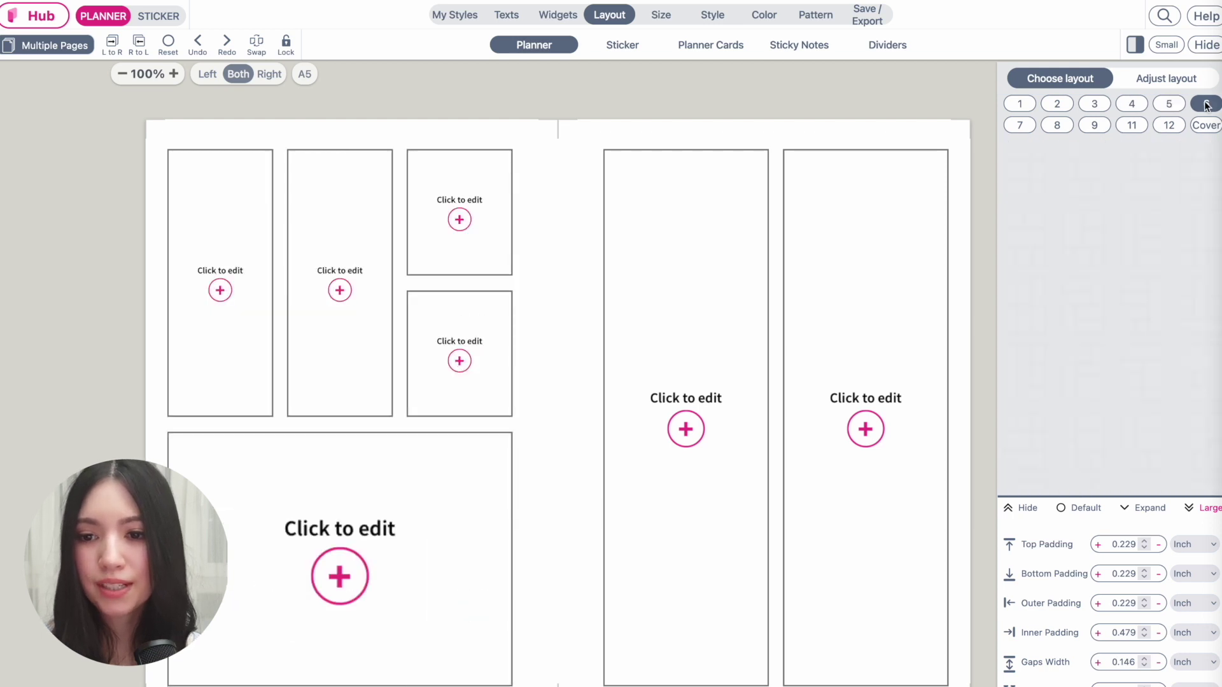
left_click(1078, 309)
left_click(1067, 247)
left_click(1128, 244)
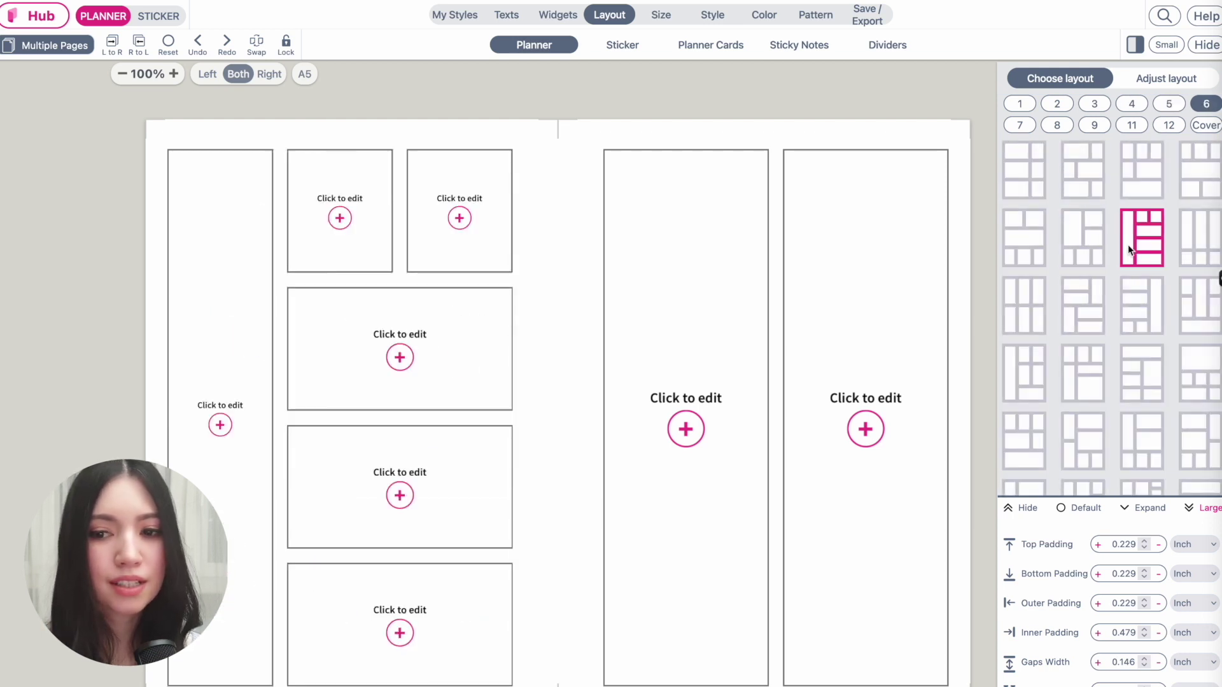
Apply the three-box layout with one large box above two small boxes to both the left and right pages.
left_click(1092, 105)
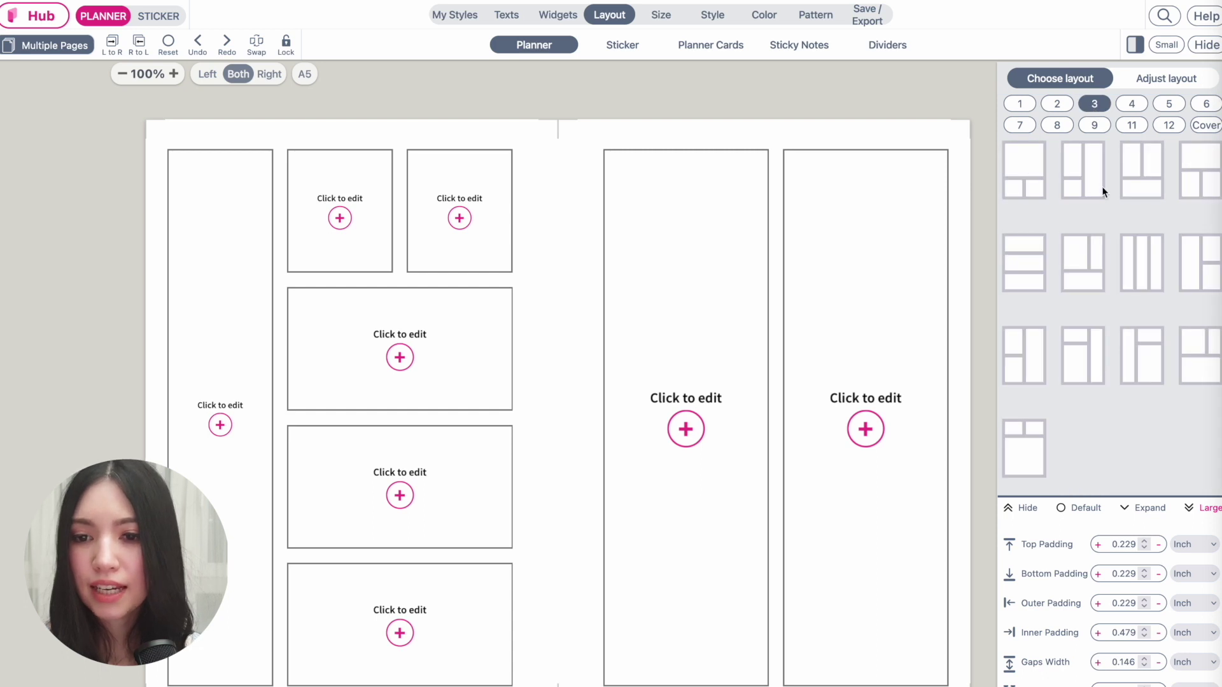
left_click(1034, 181)
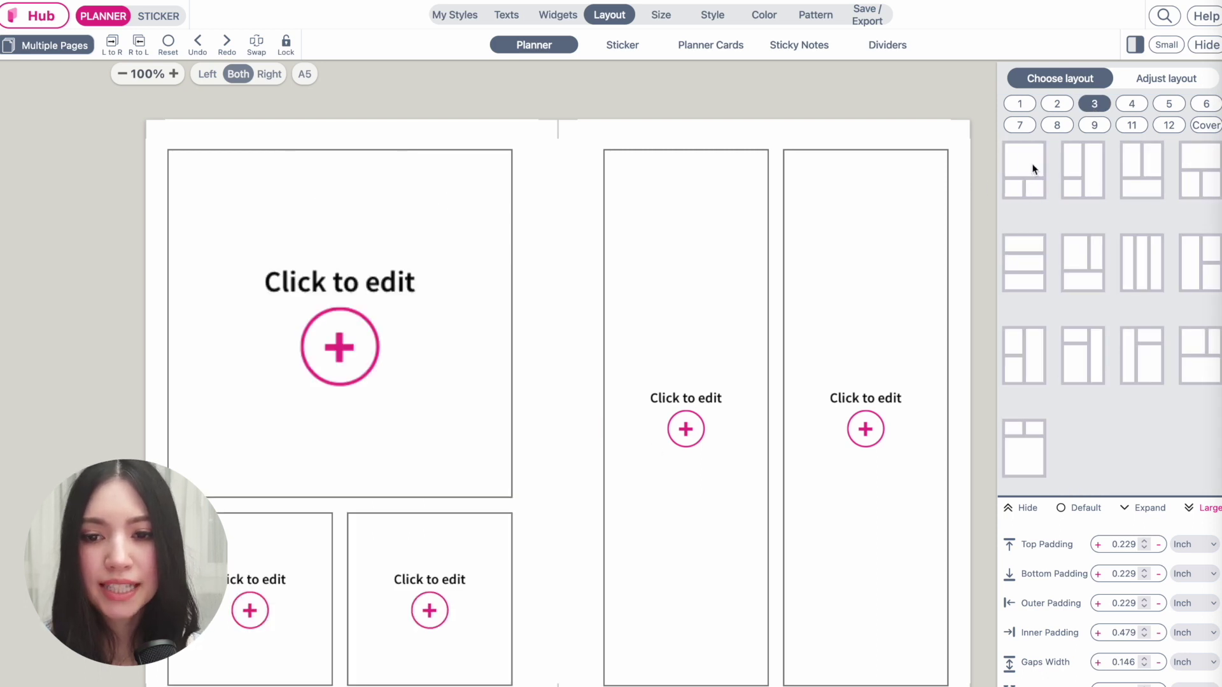
left_click(1026, 165)
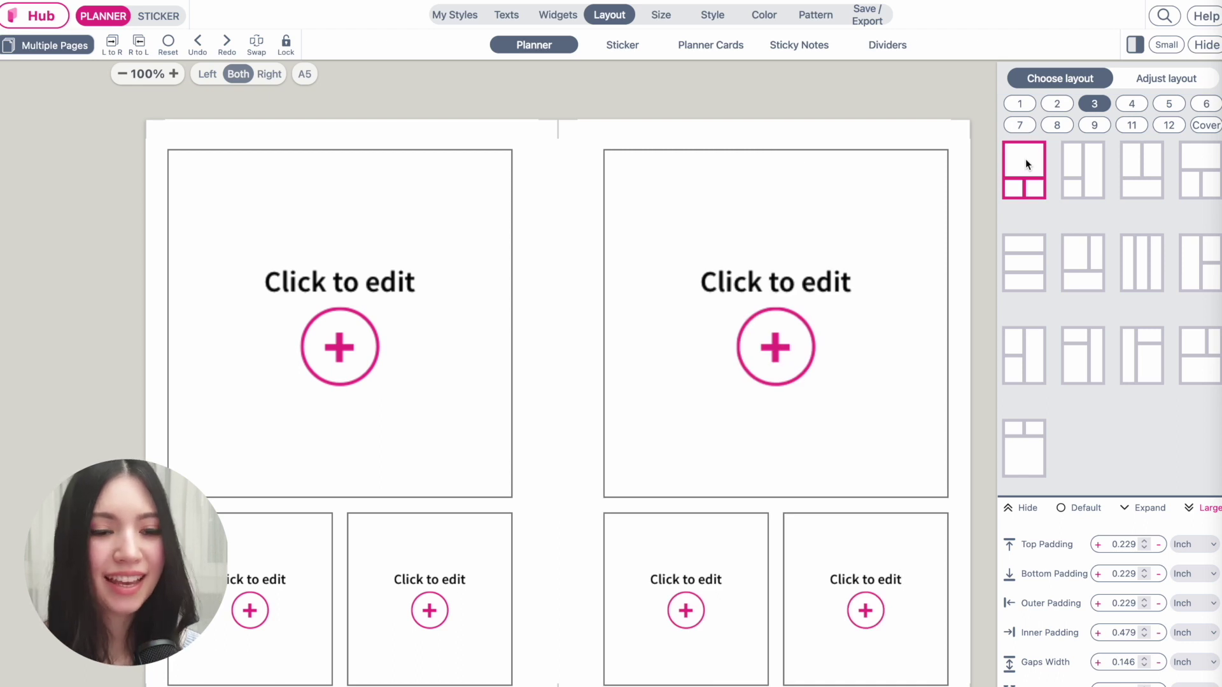
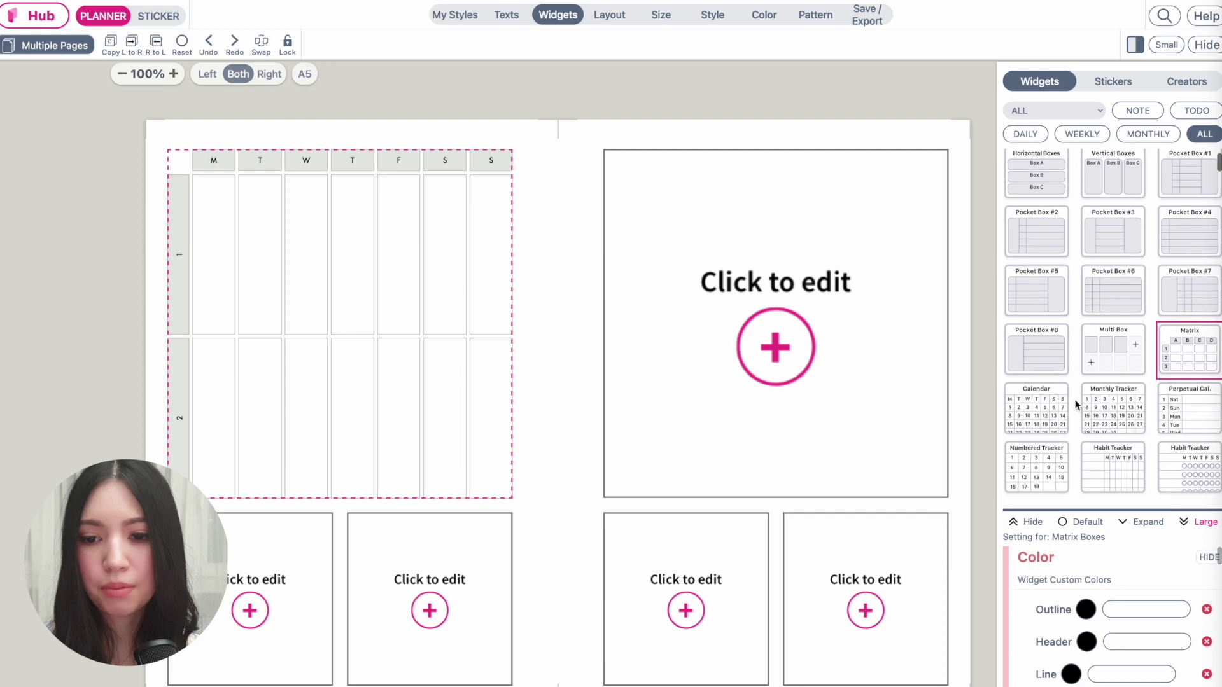
Replace the Matrix in the left page's large box with the Calendar widget and set its month to 2022-12.
left_click(1046, 311)
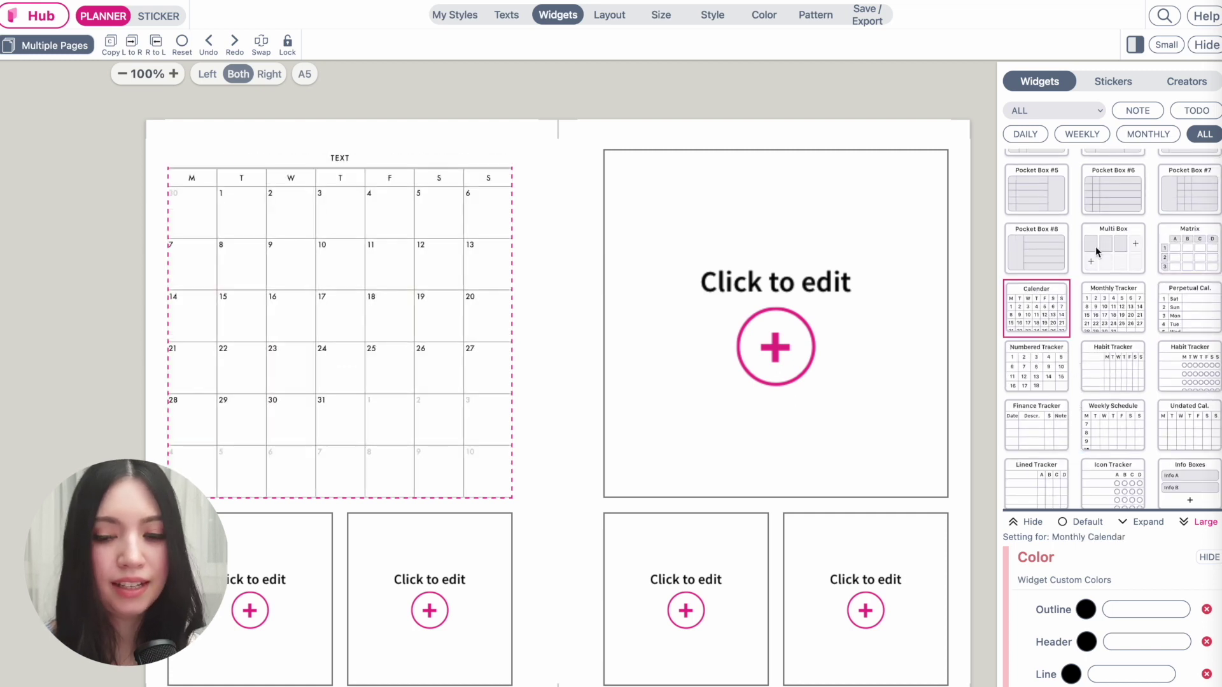
left_click(1083, 523)
scroll(1078, 439, "down", 5)
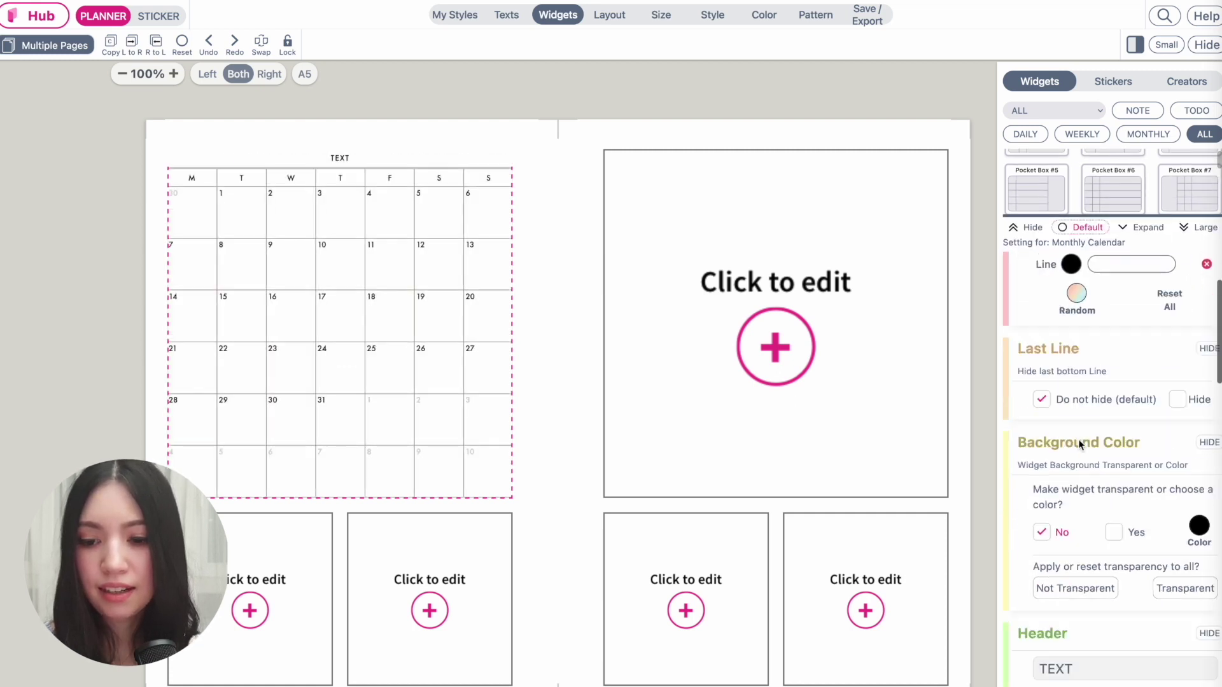
scroll(1078, 440, "down", 4)
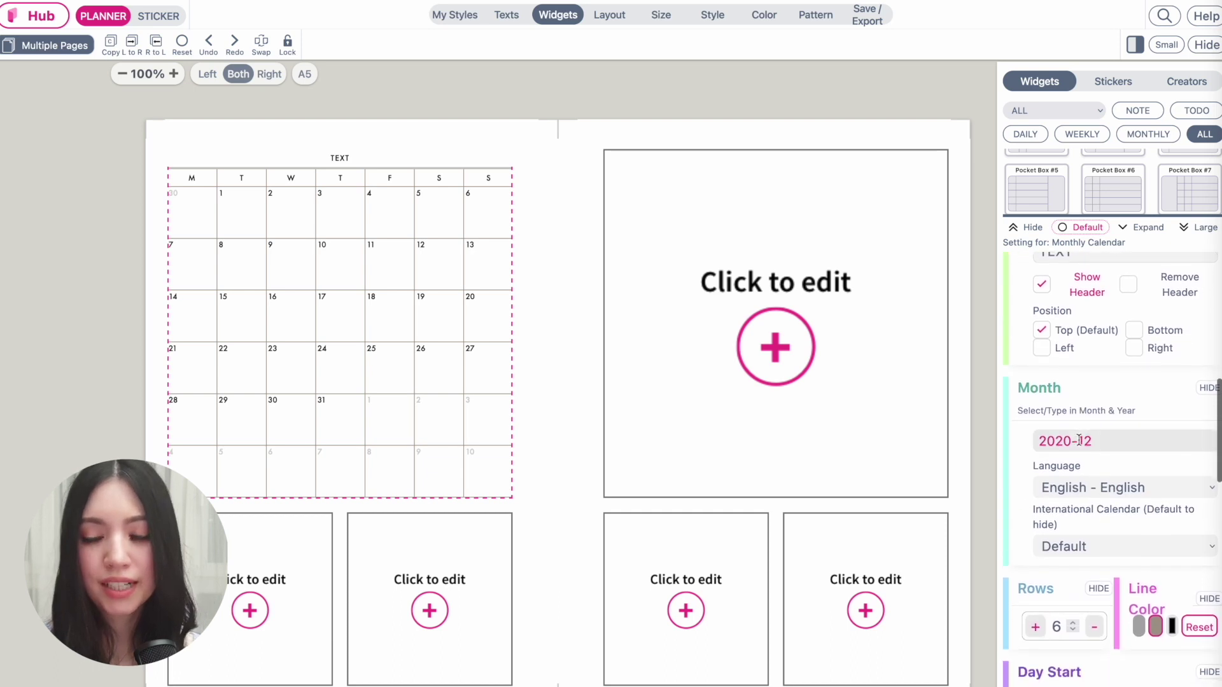
left_click(1067, 442)
key("BackSpace")
type("2")
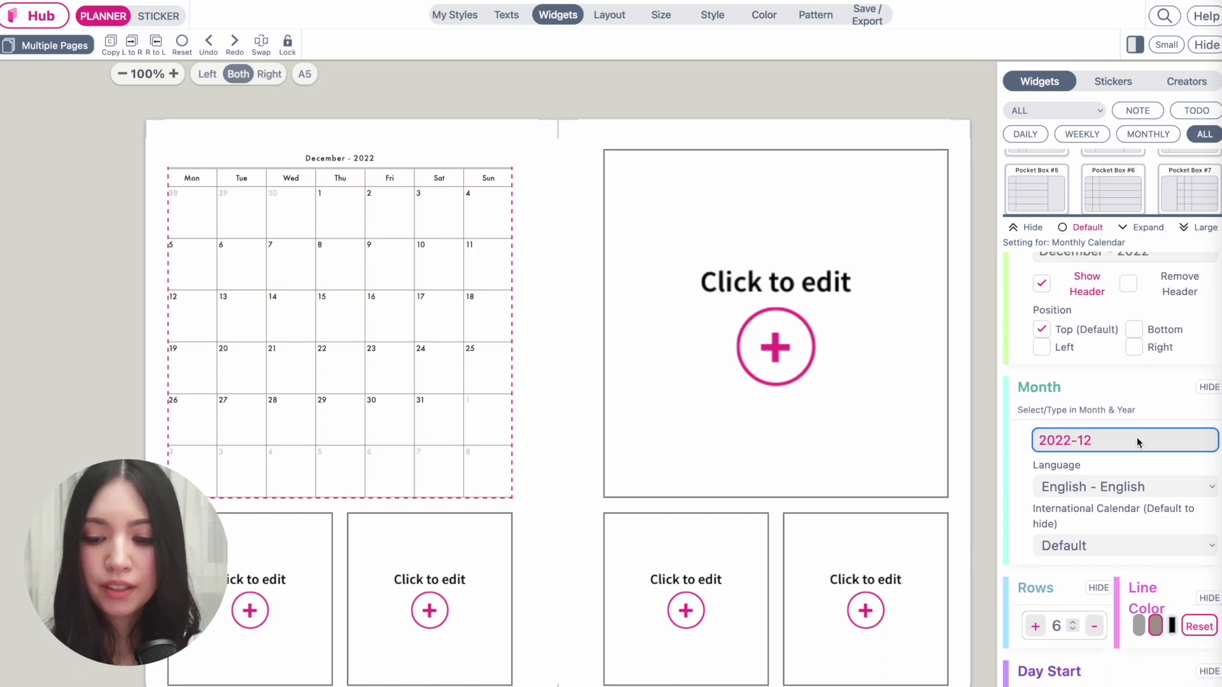
Set the calendar widget's month to 2022-2.
left_click(1136, 437)
key("BackSpace")
key("BackSpace")
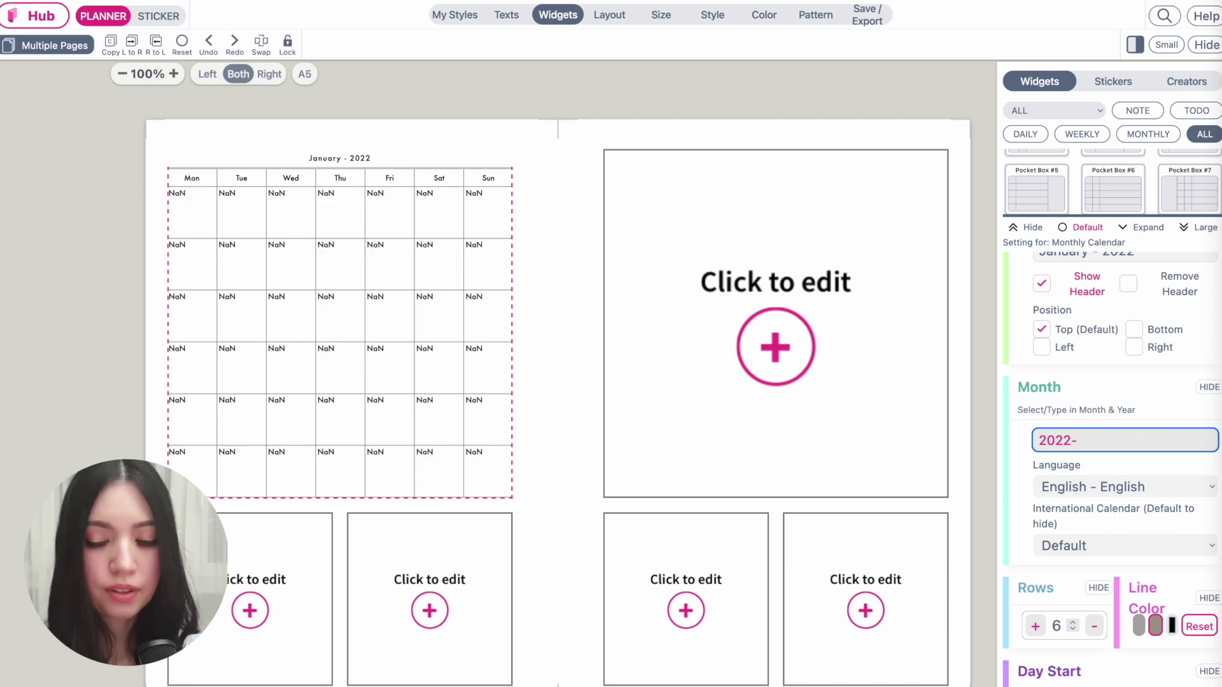
type("2")
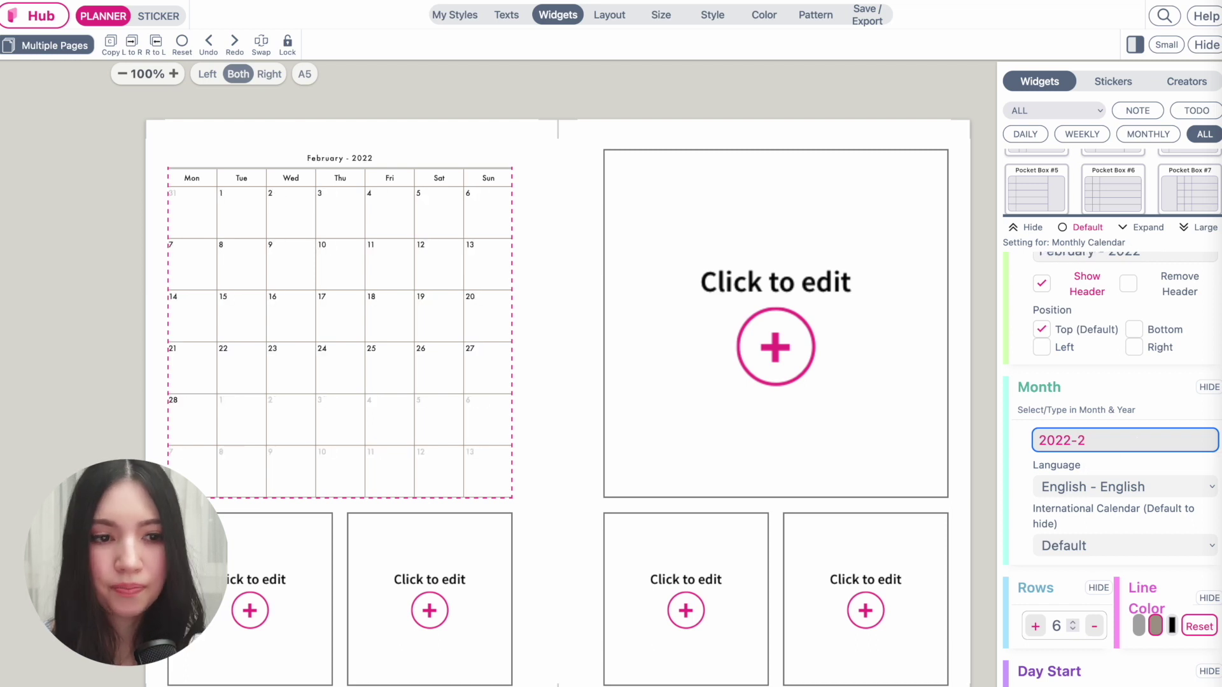
Try different row counts for the February calendar and set it to 5 rows.
scroll(1112, 468, "down", 3)
left_click(1094, 523)
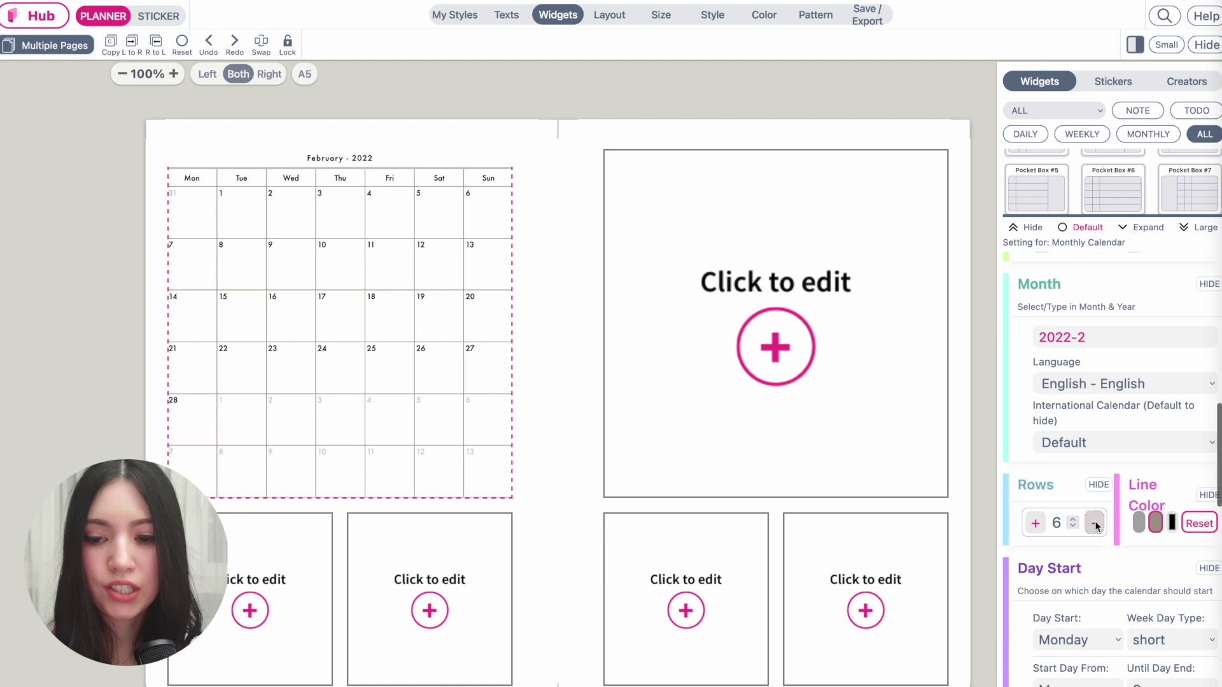
left_click(1094, 523)
left_click(1036, 523)
double_click(1036, 523)
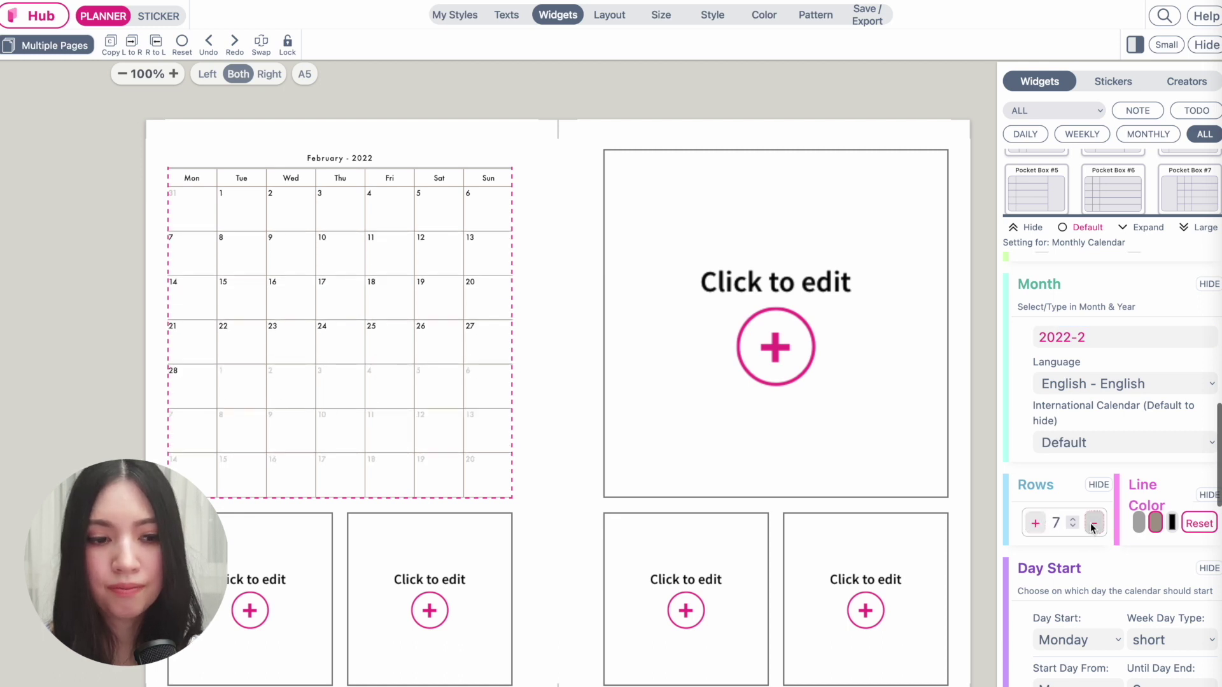
double_click(1093, 525)
Try Sunday as the calendar's starting day, then restore Monday.
scroll(1104, 605, "down", 10)
scroll(1104, 605, "up", 3)
left_click(1080, 400)
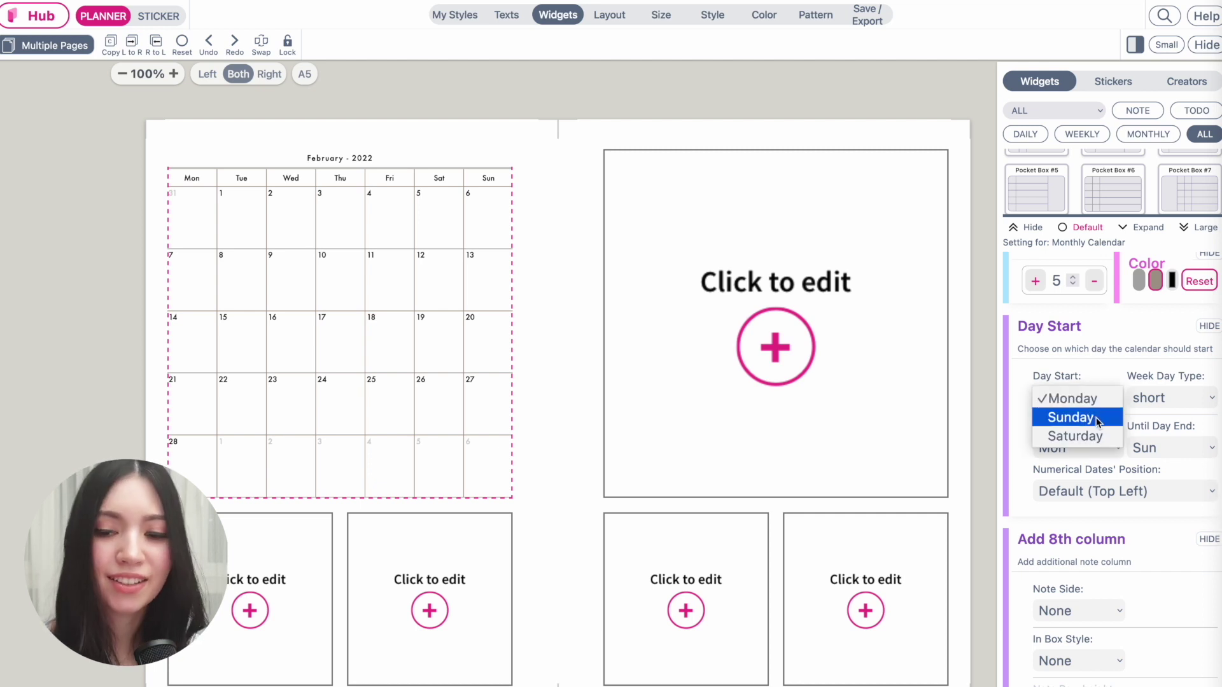
left_click(1094, 418)
left_click(1083, 400)
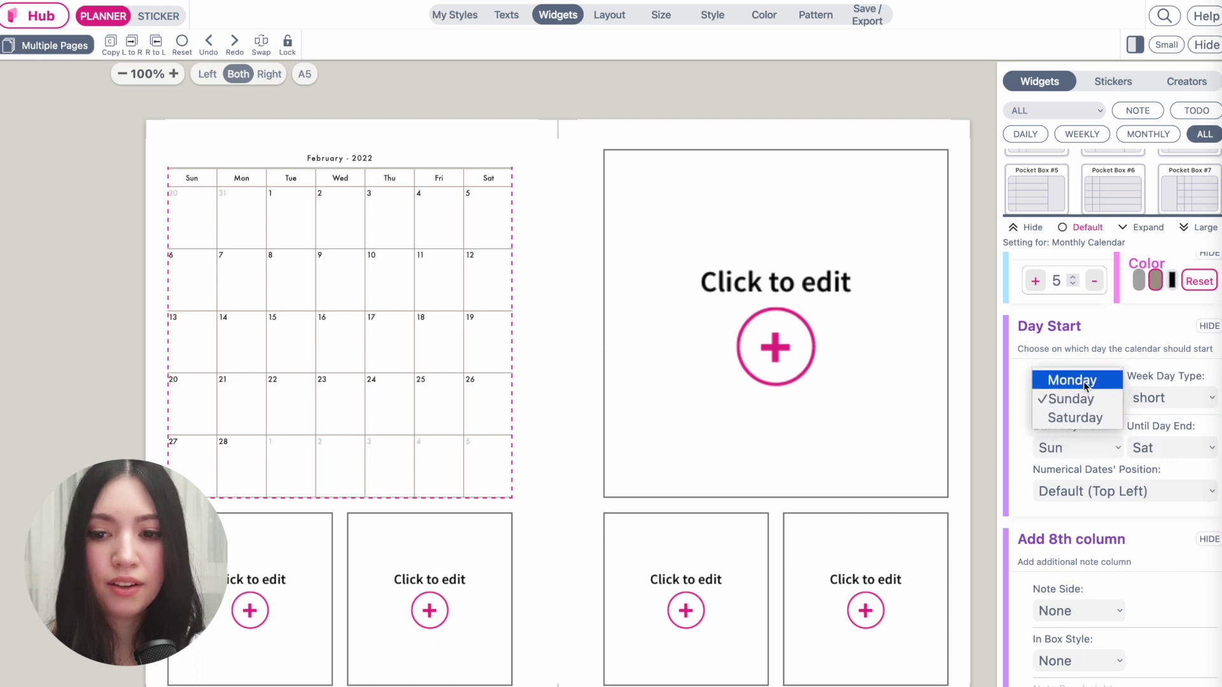
left_click(1084, 381)
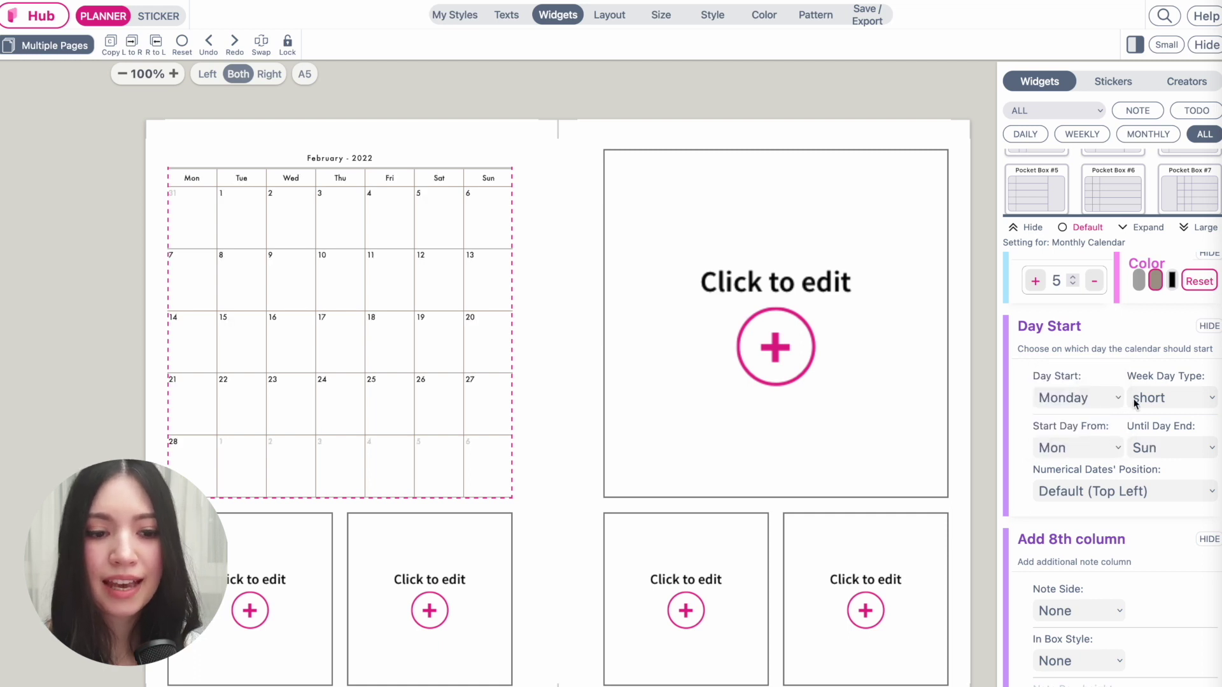
Filter the widgets to to-do types and place the List widget in the left page's first small box.
left_click(314, 582)
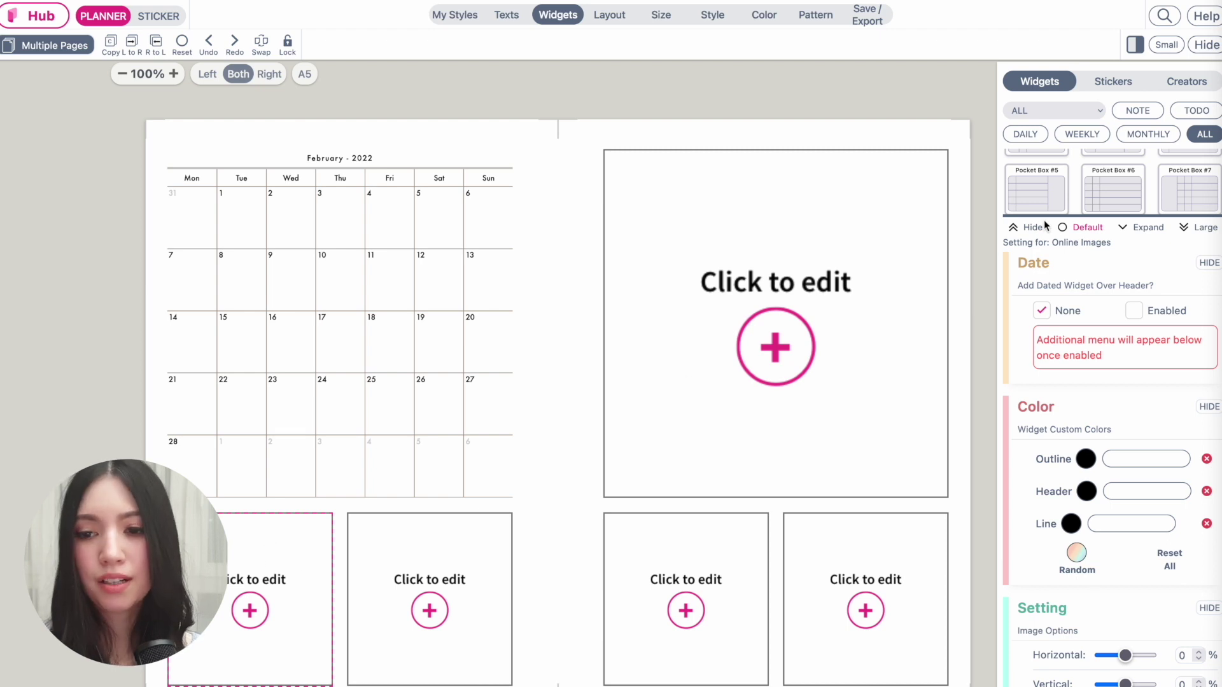
left_click(1143, 227)
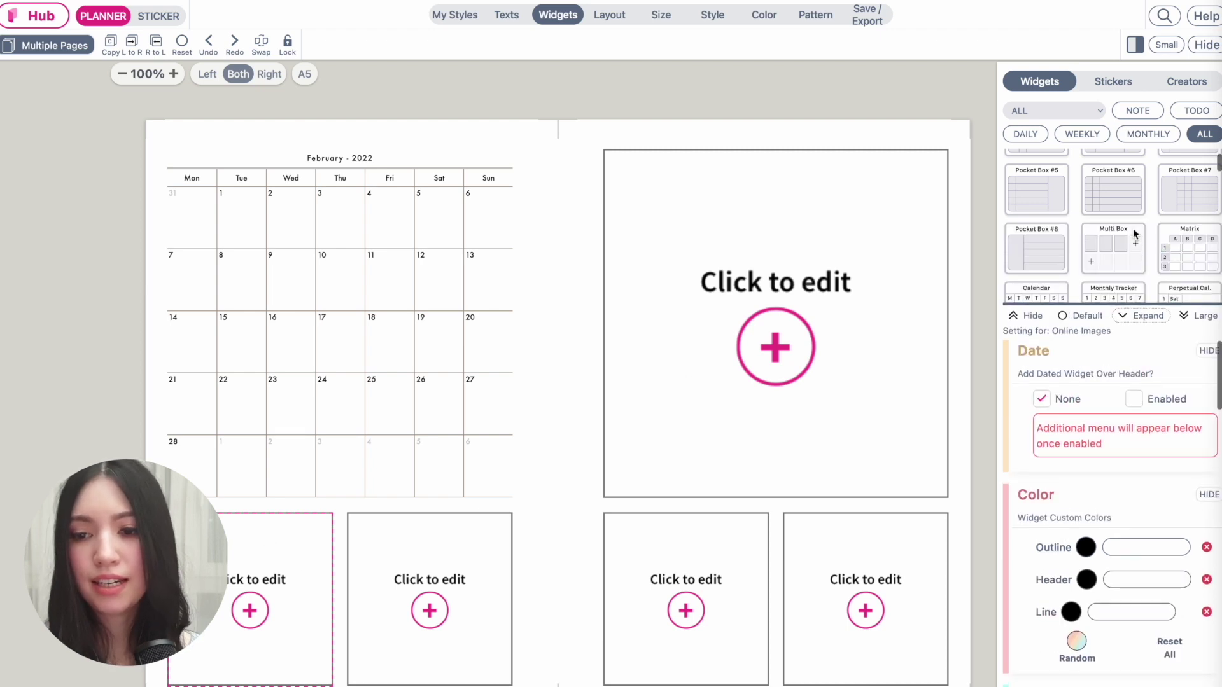
left_click(1209, 318)
left_click(1200, 111)
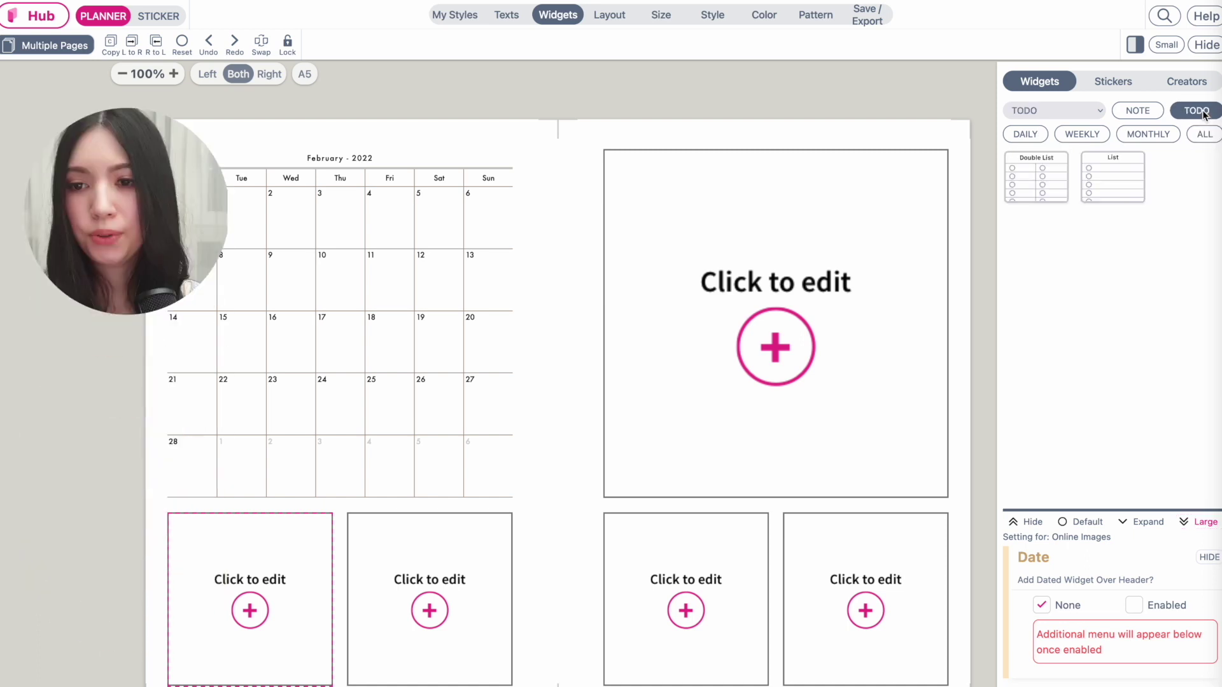
left_click(1125, 180)
Reduce the to-do list to 8 rows.
left_click(1082, 522)
scroll(1085, 520, "down", 5)
scroll(1085, 520, "down", 5)
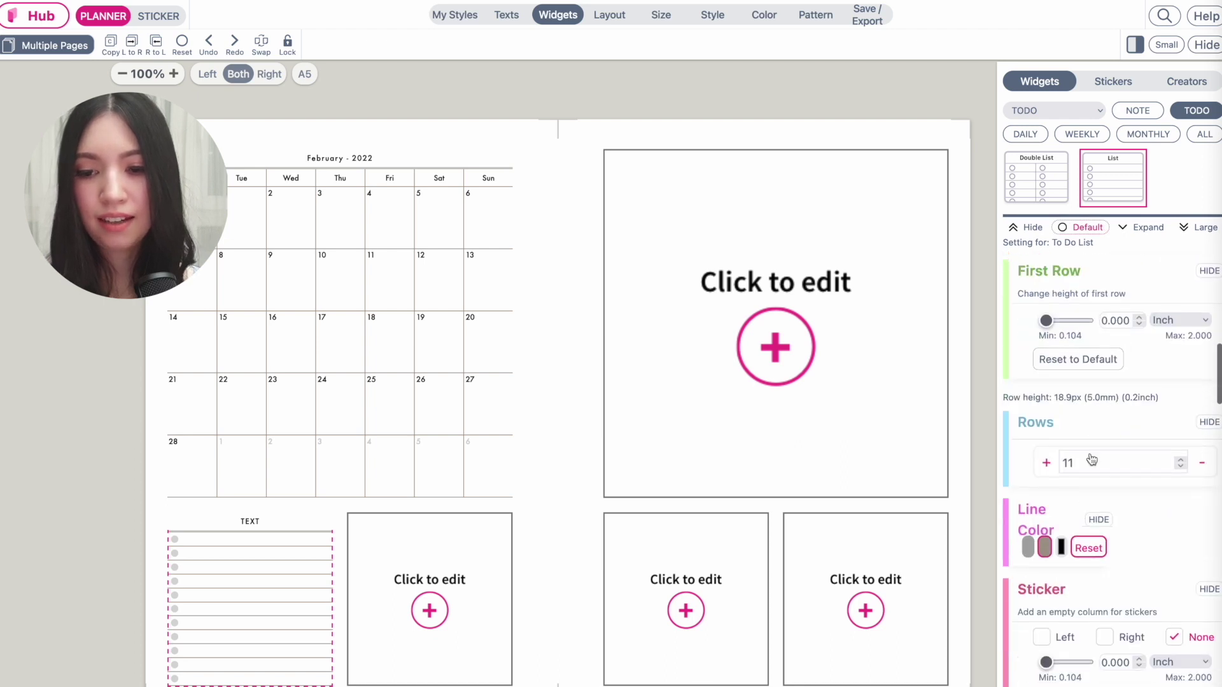
left_click(1209, 468)
left_click(1209, 468)
left_click(1208, 467)
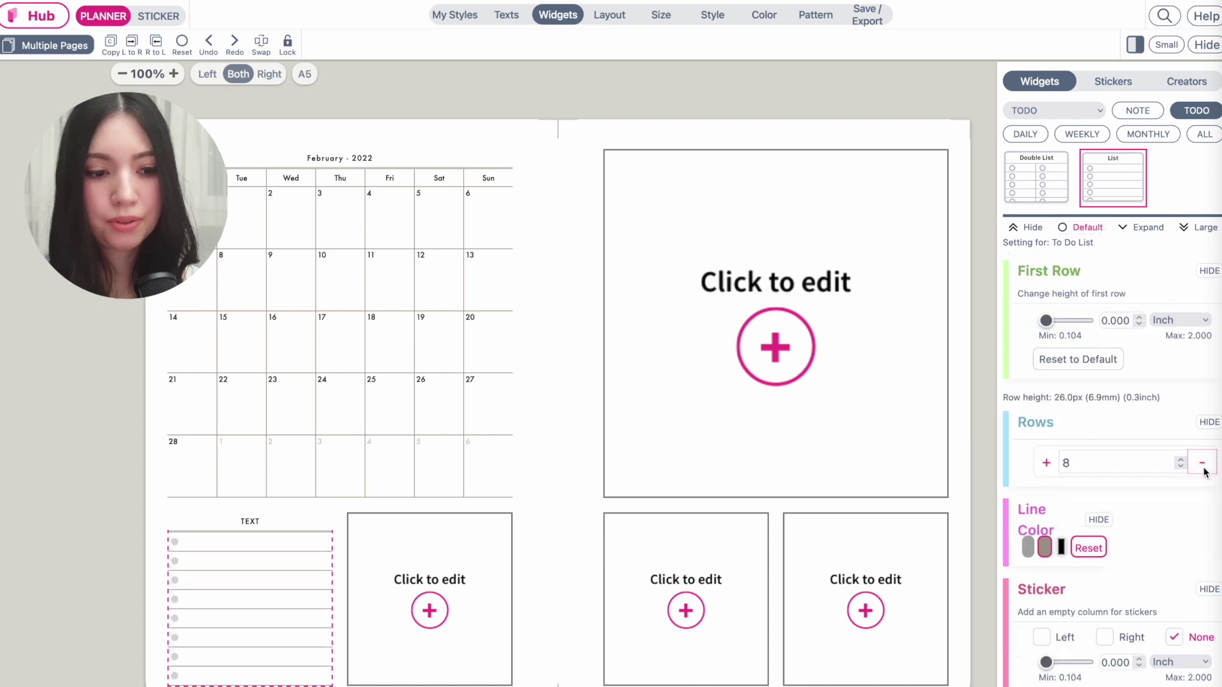
Enlarge the to-do list's checkboxes slightly, try the outlined square and heart icons, and choose the outlined star.
scroll(1123, 665, "down", 1)
scroll(1123, 665, "down", 5)
left_click(1090, 388)
mouse_move(1133, 304)
left_mouse_down()
mouse_move(1181, 305)
mouse_move(1141, 307)
left_mouse_up()
left_click(1137, 388)
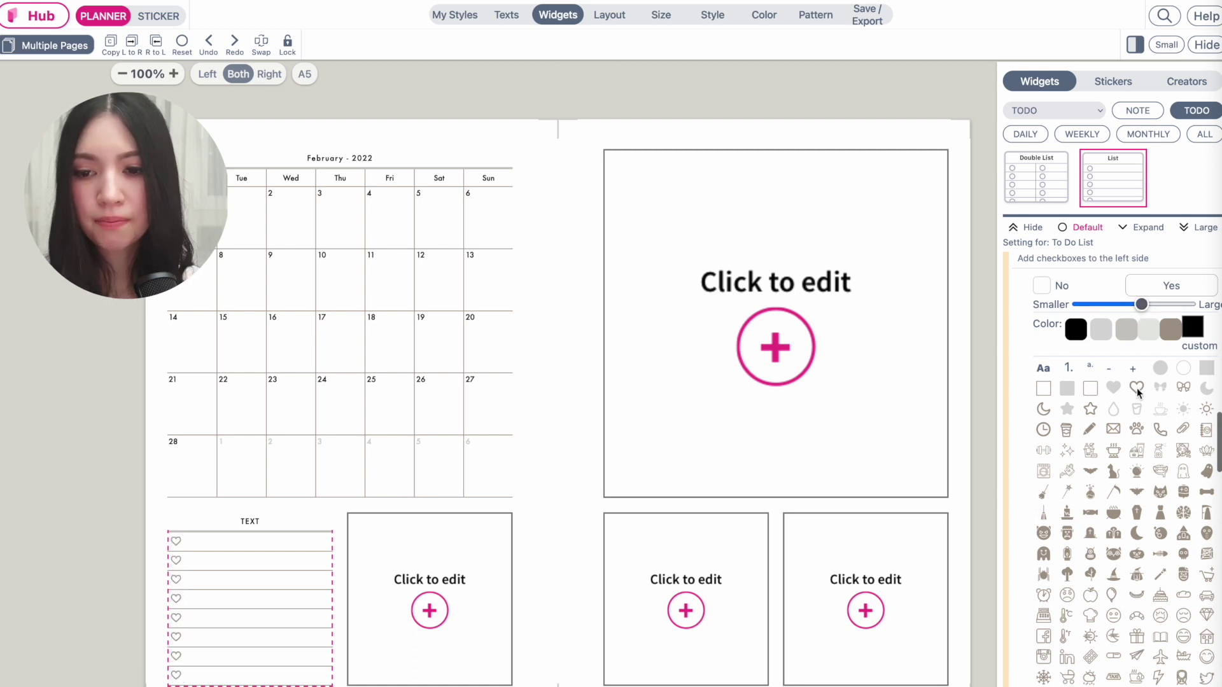
left_click(1089, 411)
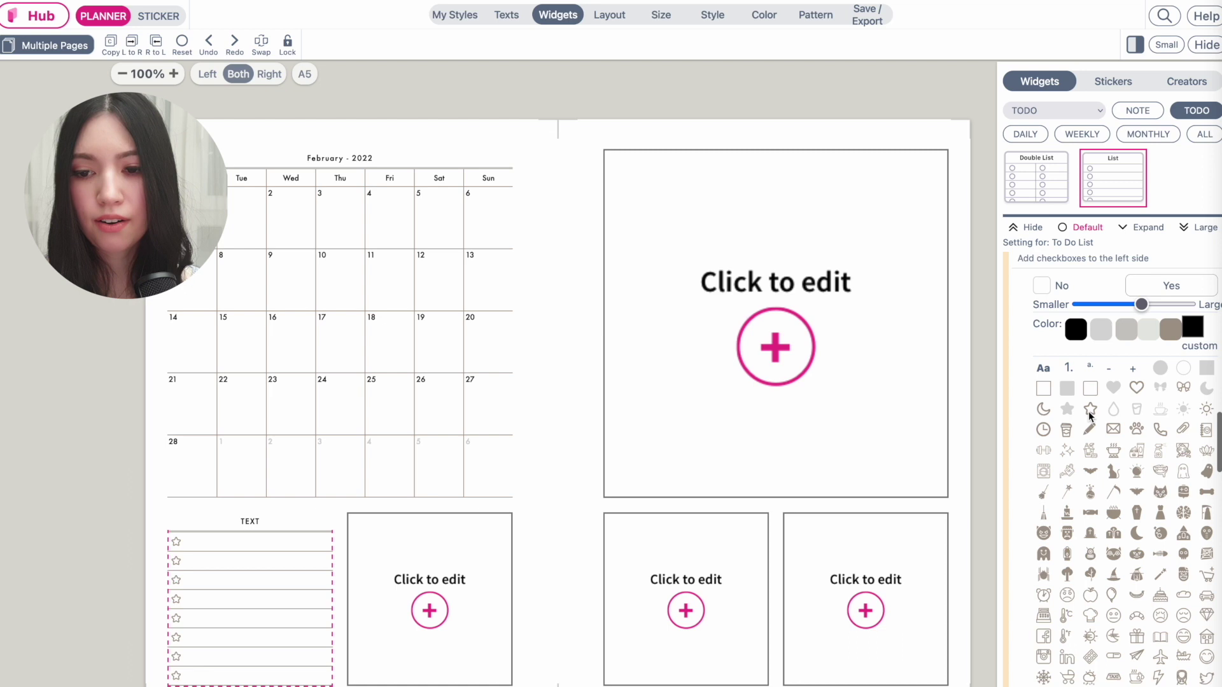
Change the to-do list's checkboxes to outlined squares and color them black.
left_click(1044, 392)
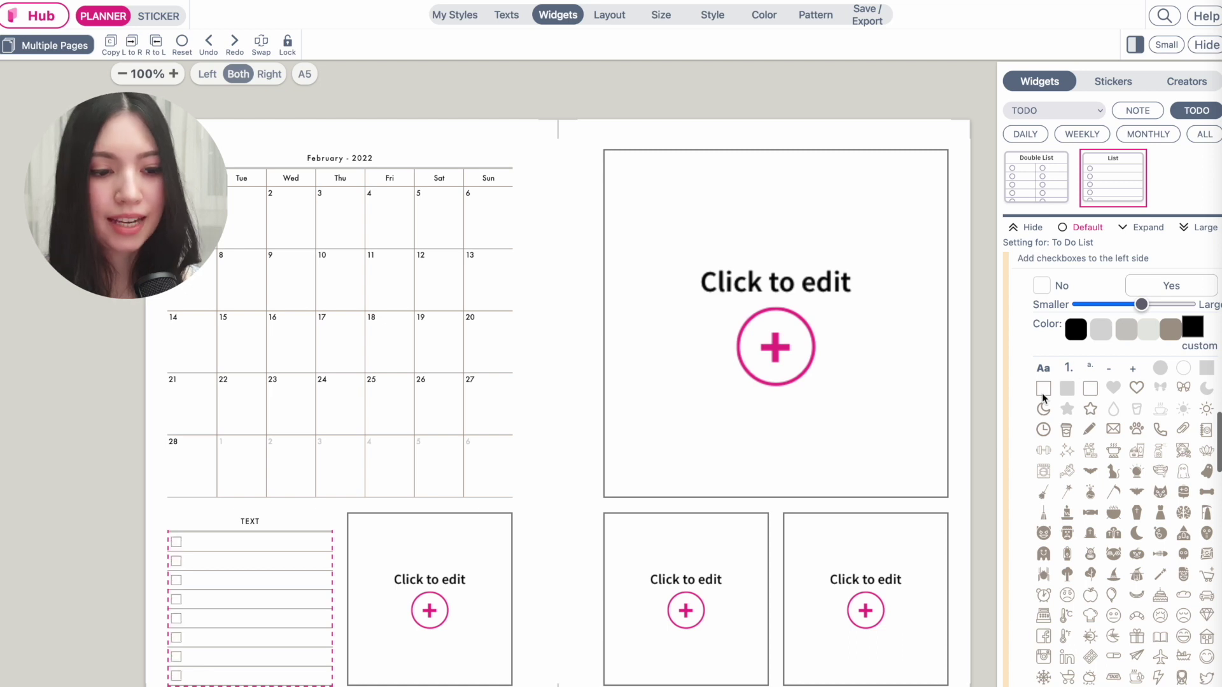
left_click(1074, 338)
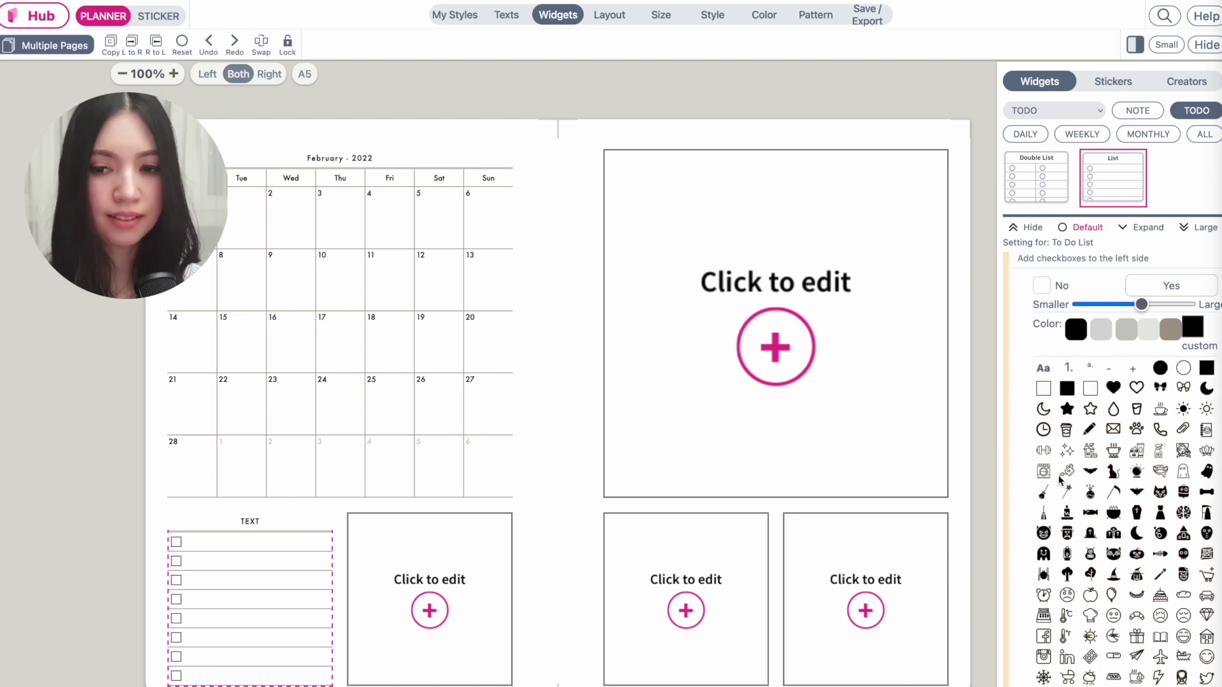
mouse_move(1141, 305)
left_mouse_down()
mouse_move(1087, 305)
mouse_move(1143, 305)
left_mouse_up()
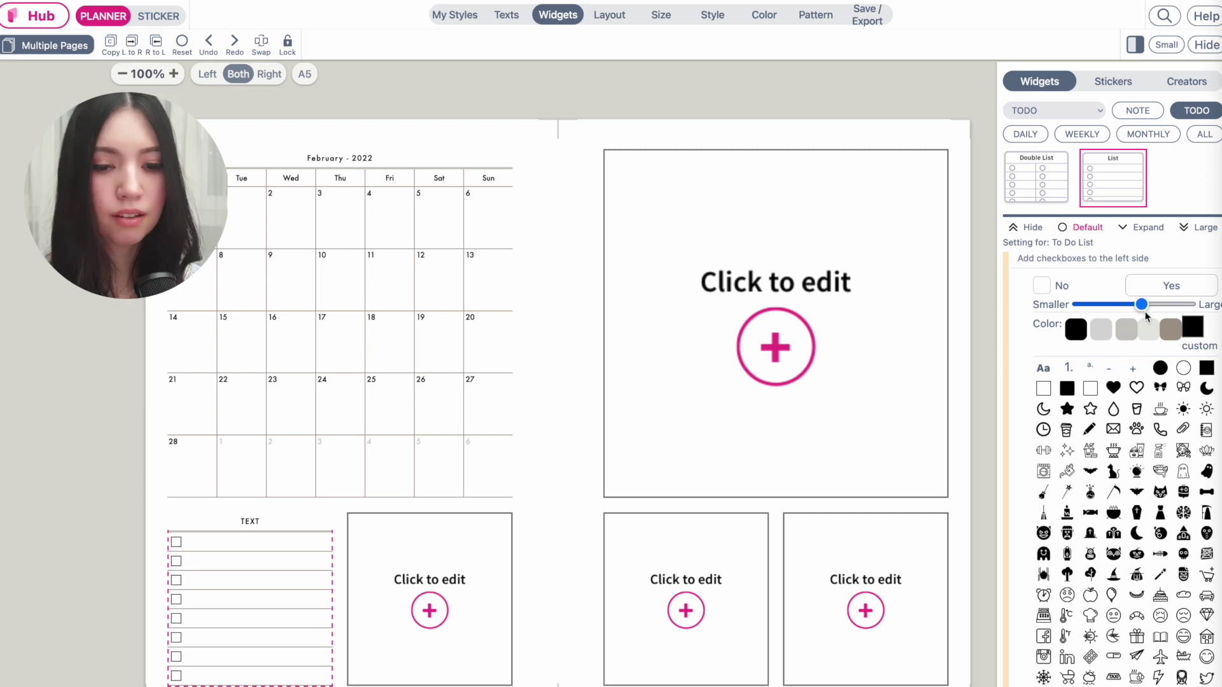
Set the to-do list's header text to "Tasks".
scroll(1146, 318, "down", 6)
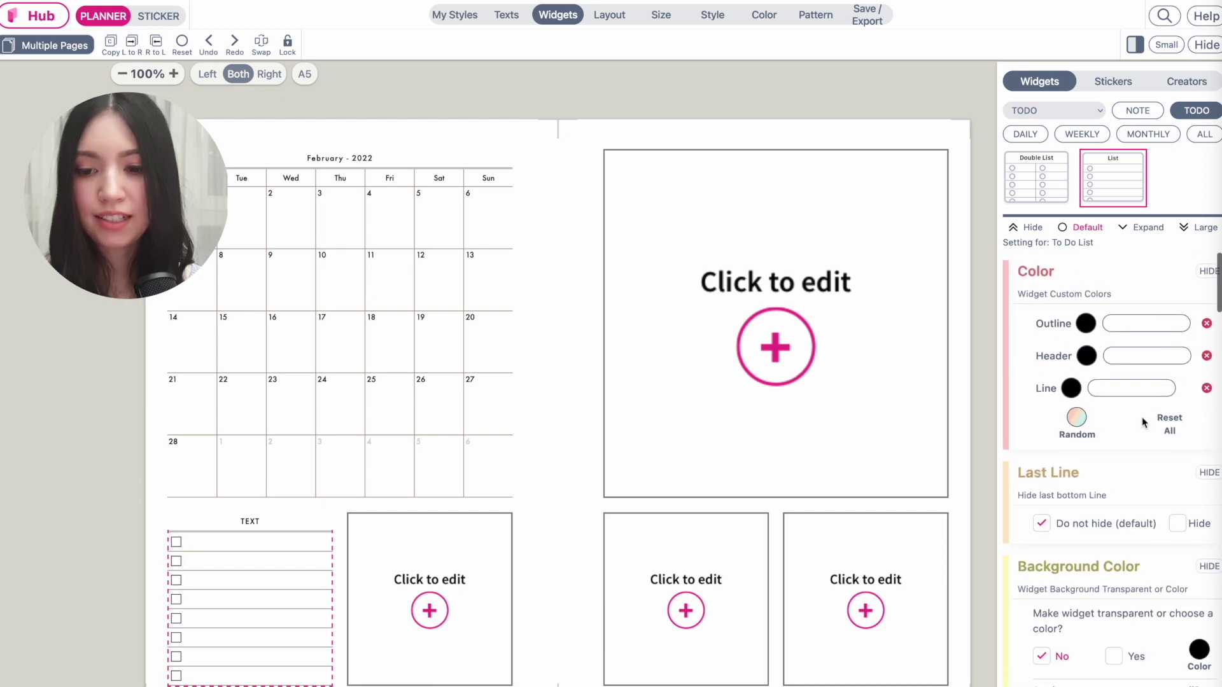
scroll(1144, 422, "down", 2)
left_click(1111, 548)
type("Tasks")
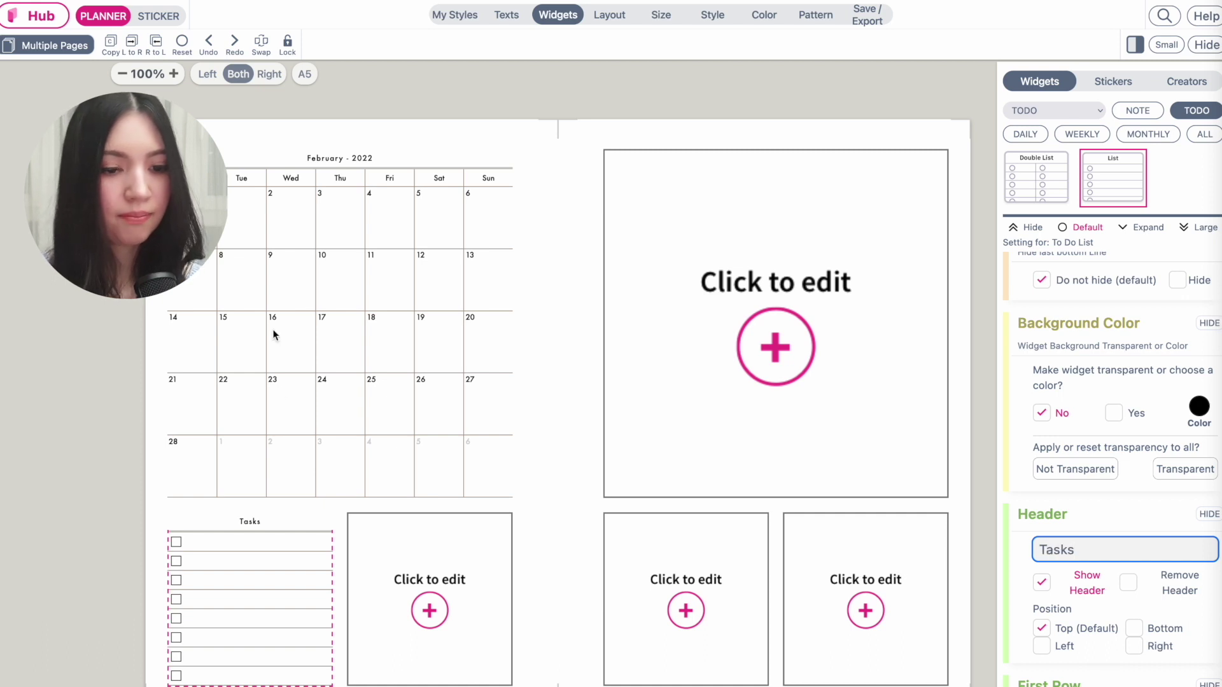
Filter the widgets to note types and place the bold Grid widget in the left page's second small box.
left_click(463, 610)
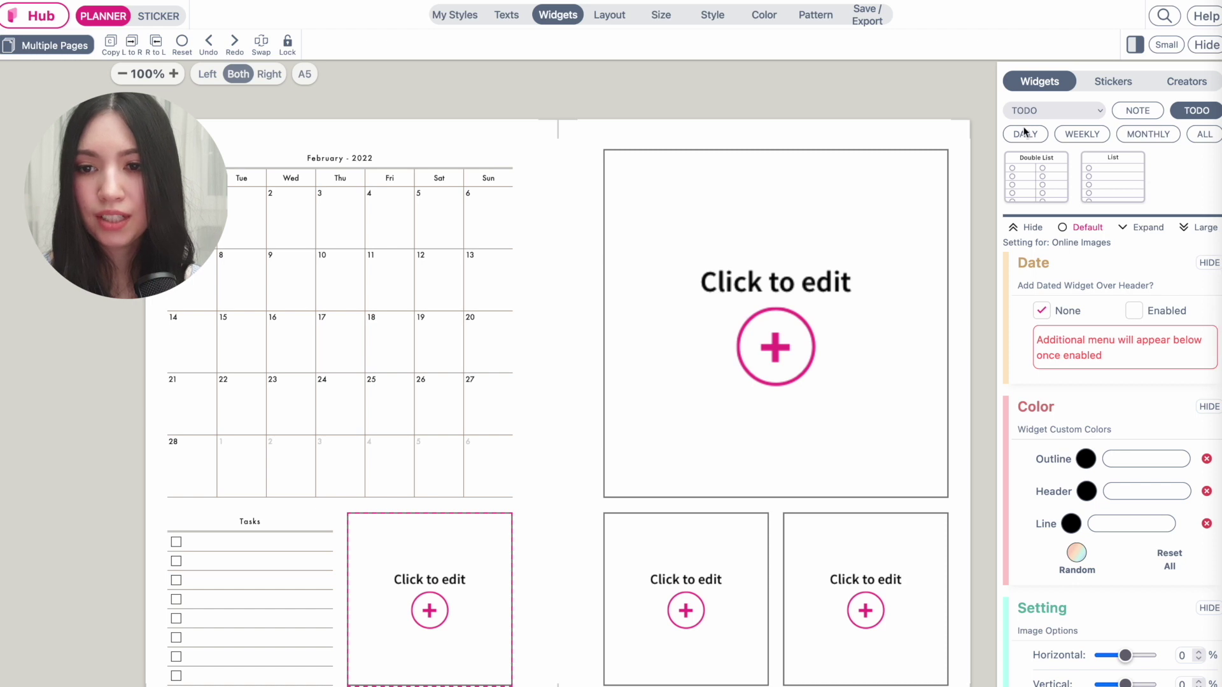
left_click(1135, 113)
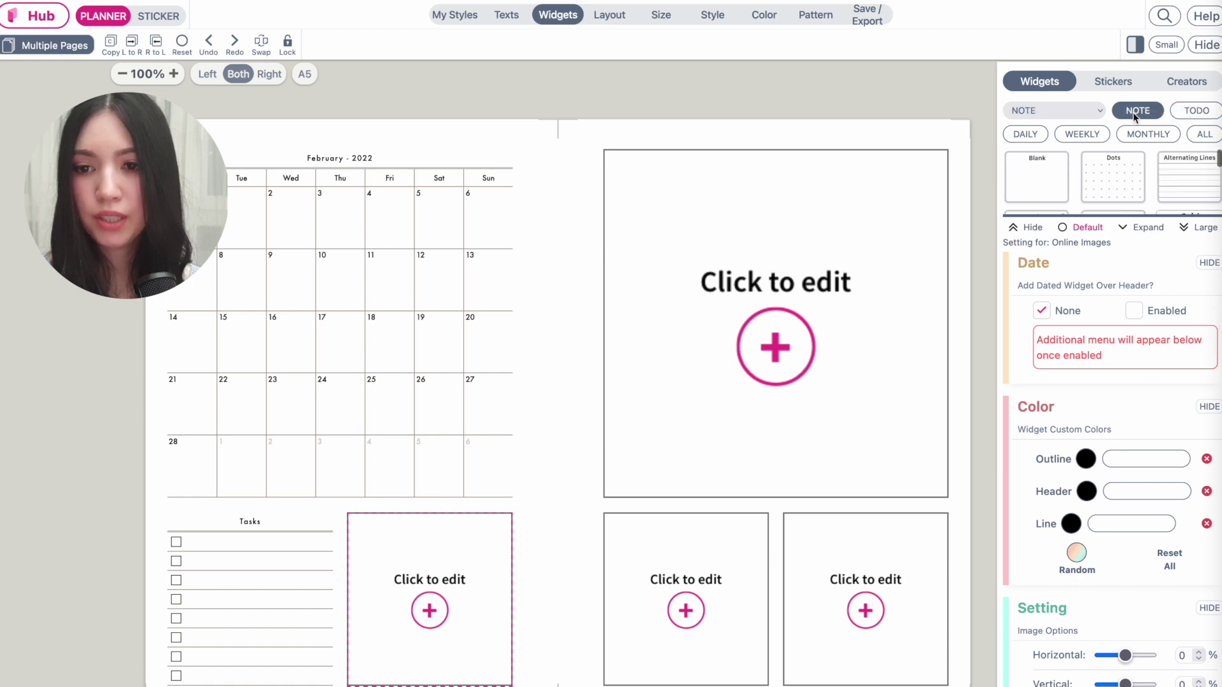
left_click(1188, 229)
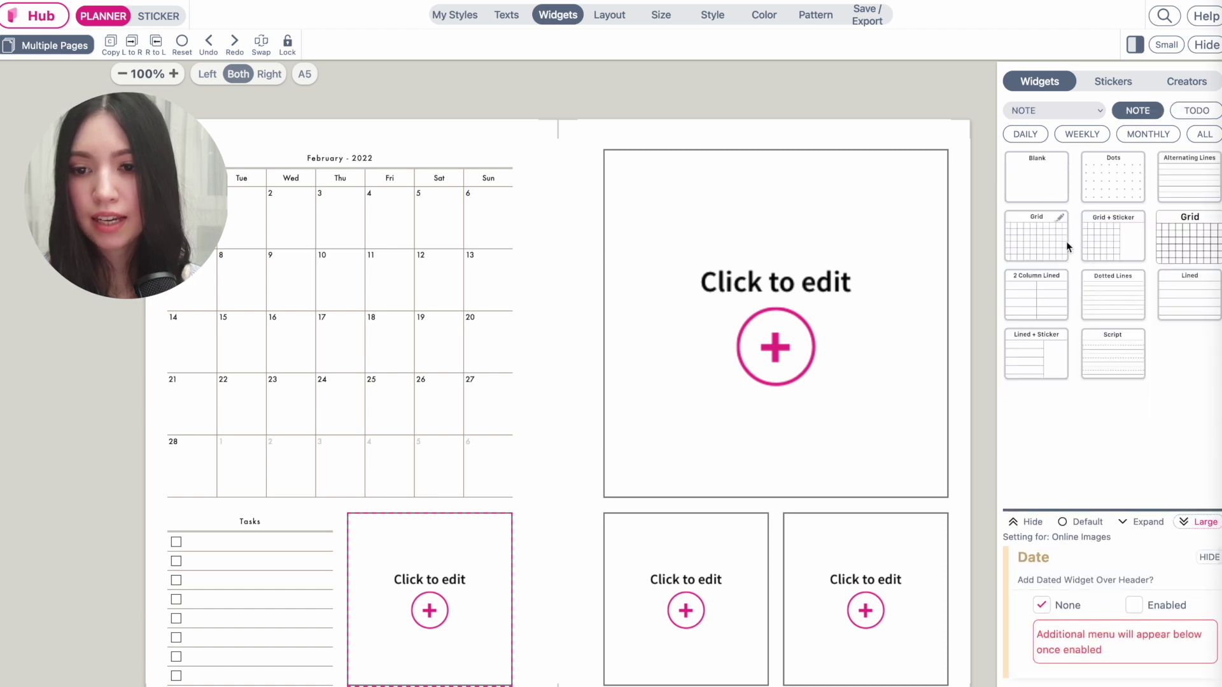
left_click(1191, 234)
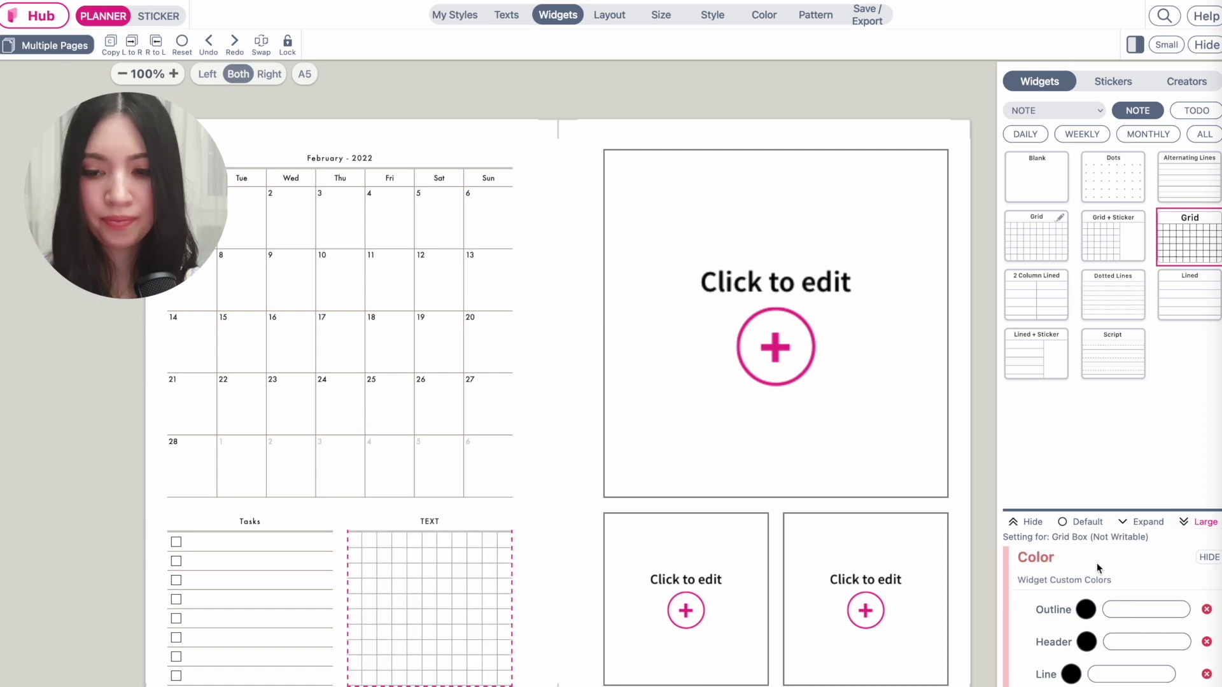
Set the grid widget's header text to "notes".
left_click(1082, 522)
scroll(1111, 446, "down", 5)
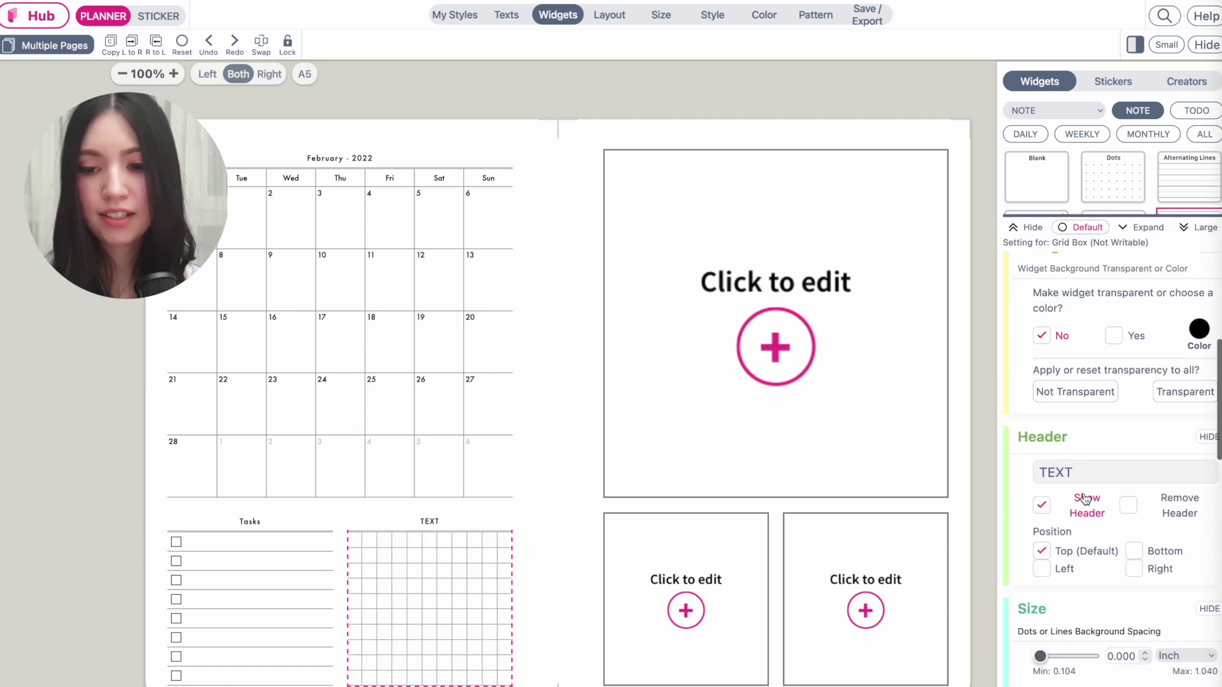
type("notes")
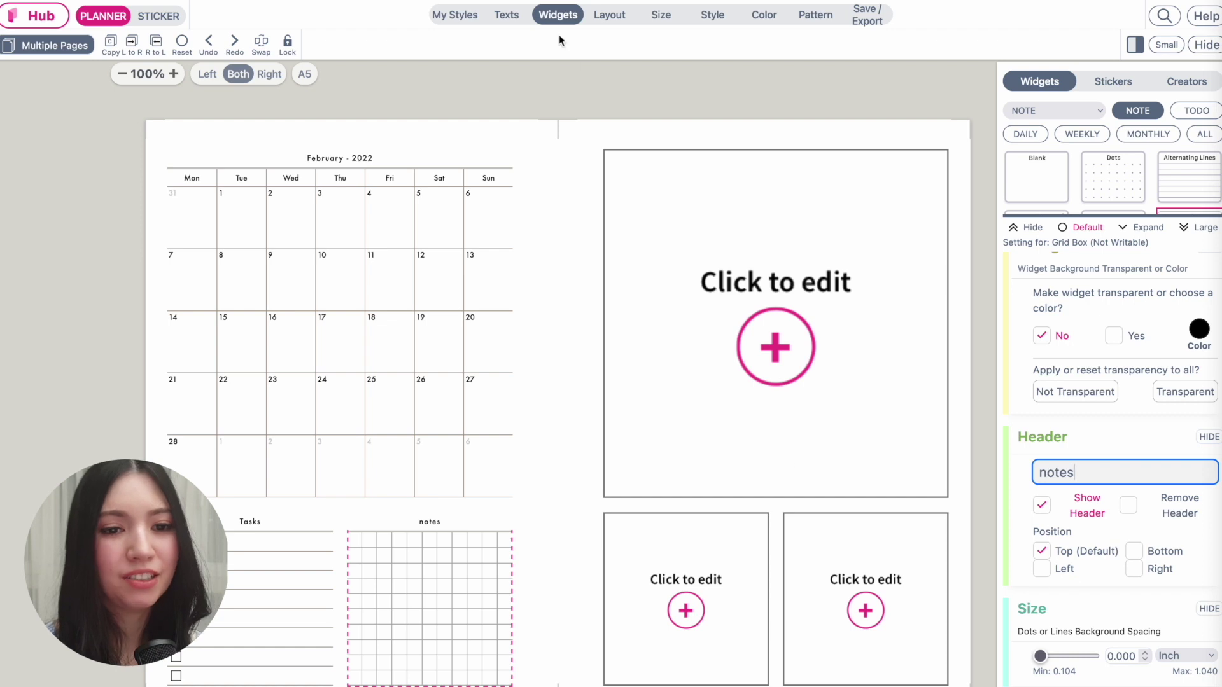
Add a title to the left page and change its text to "Monthly Planner".
left_click(505, 17)
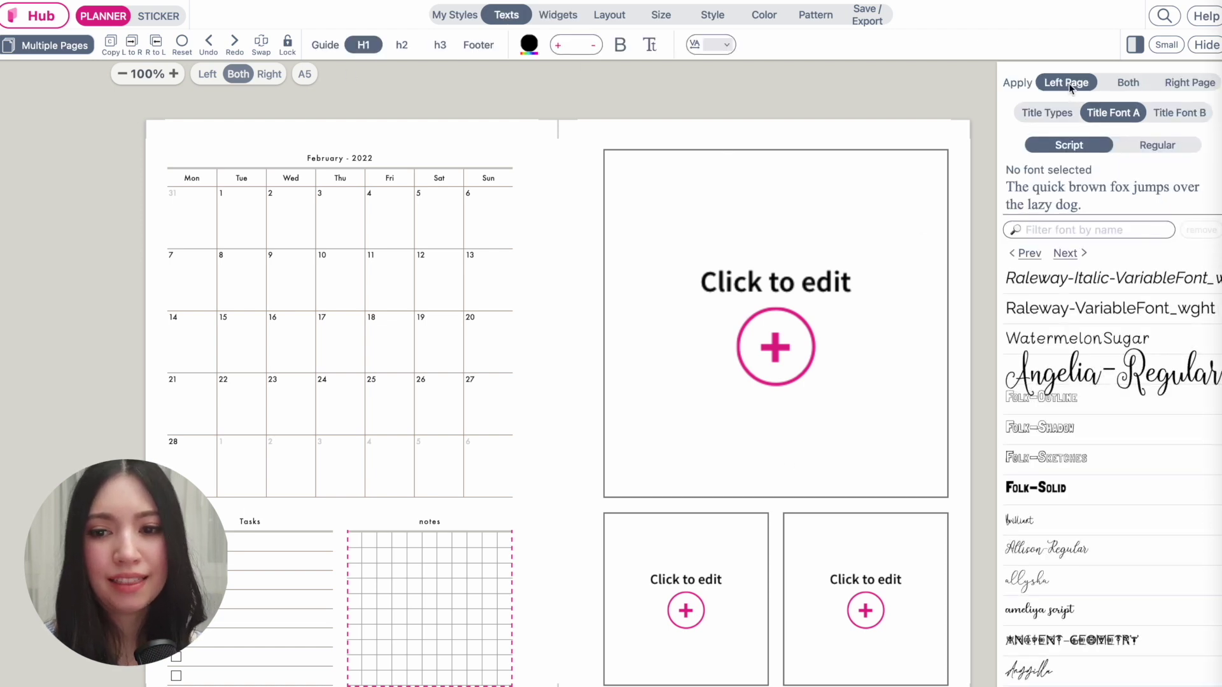
left_click(1056, 114)
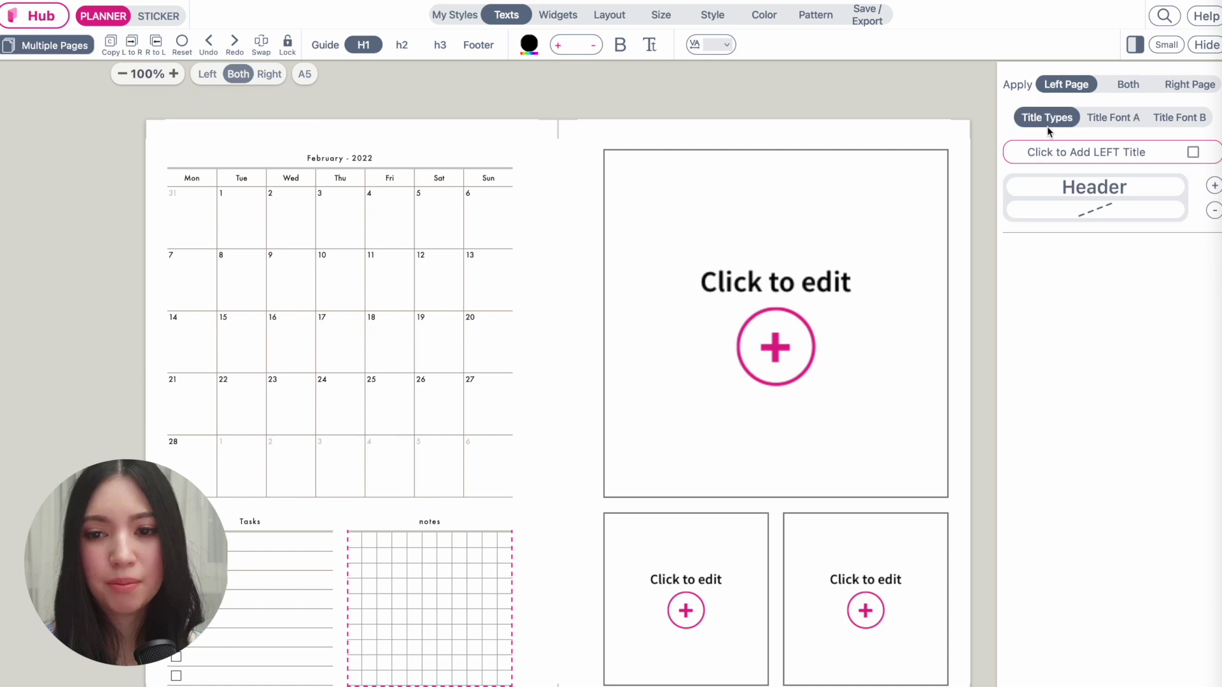
left_click(1164, 150)
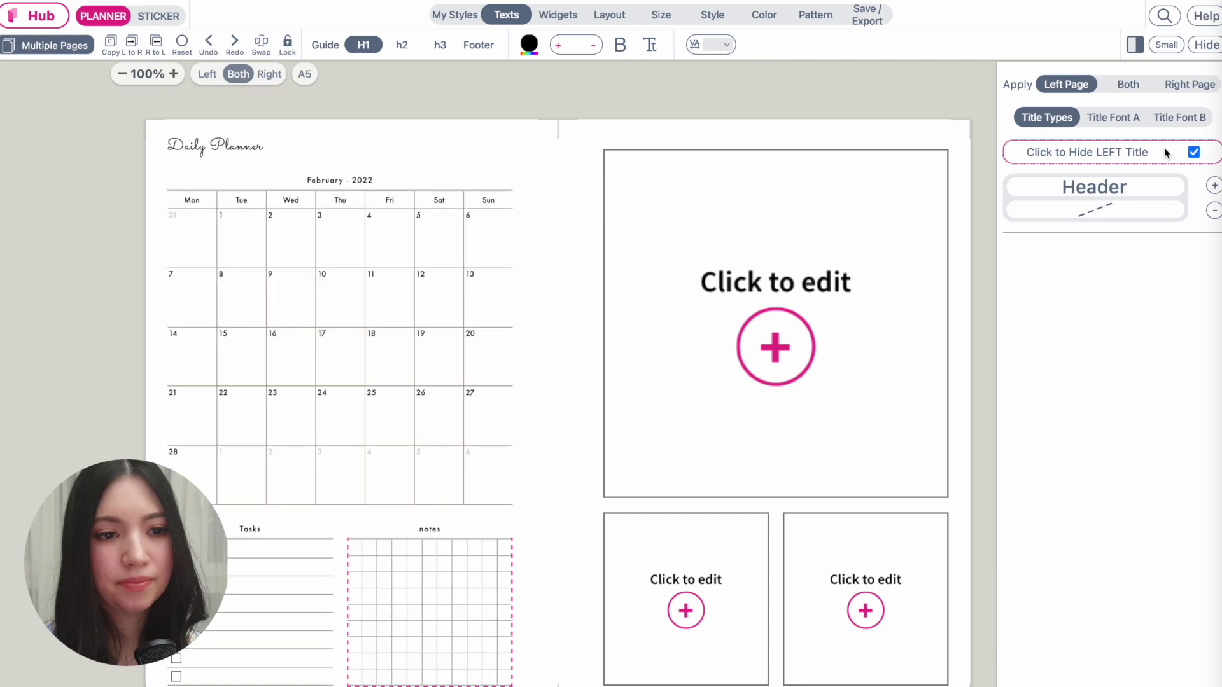
left_click(246, 148)
key("ctrl+a")
type("Monthl")
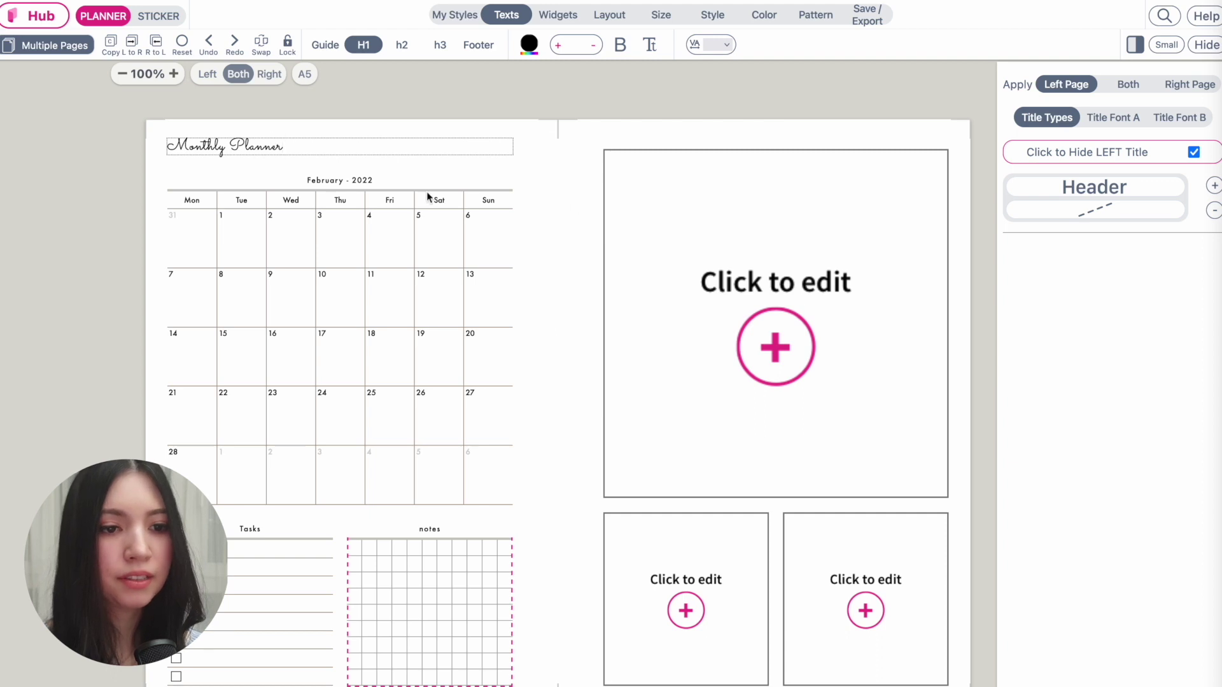
Try the Raleway-VariableFont_wght font on the left page's title, then apply Billy-Regular.
left_click(1111, 118)
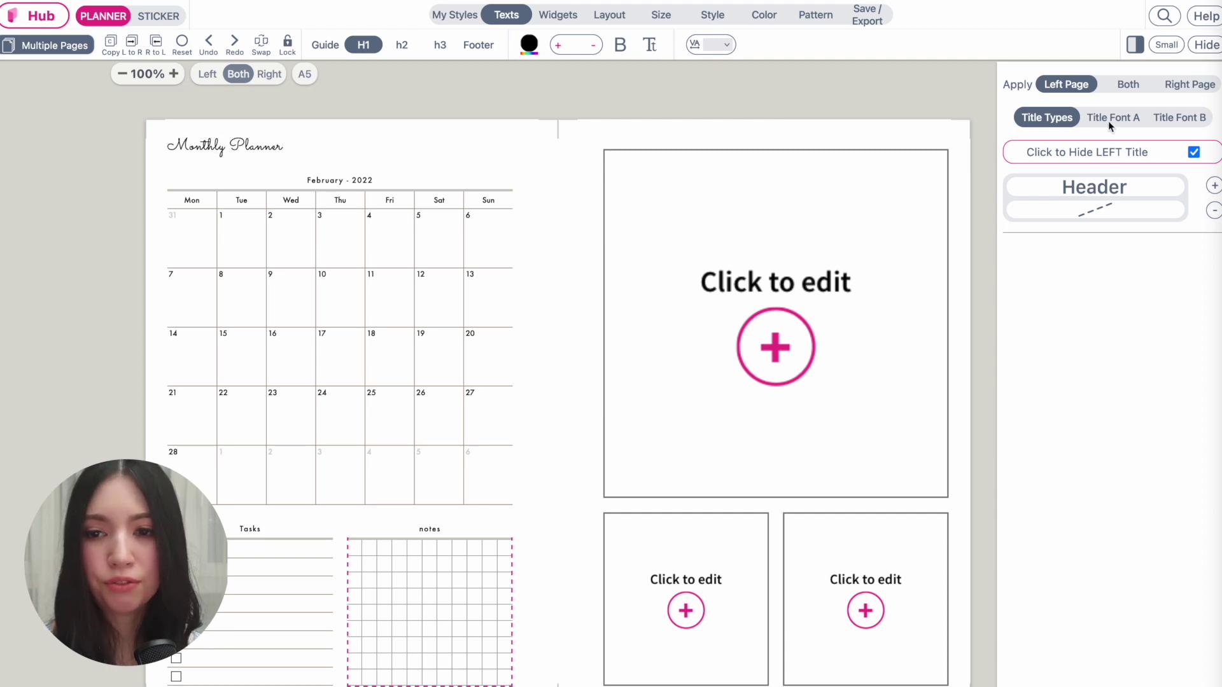
left_click(1059, 311)
scroll(1088, 540, "down", 5)
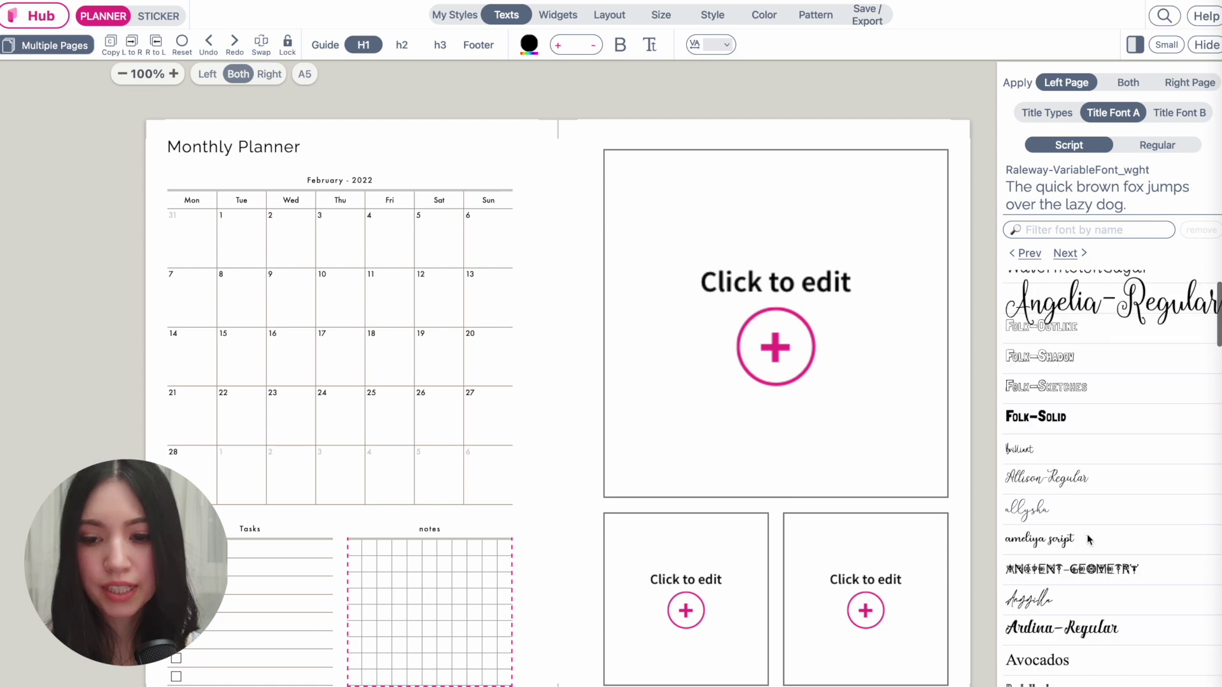
scroll(1088, 540, "down", 3)
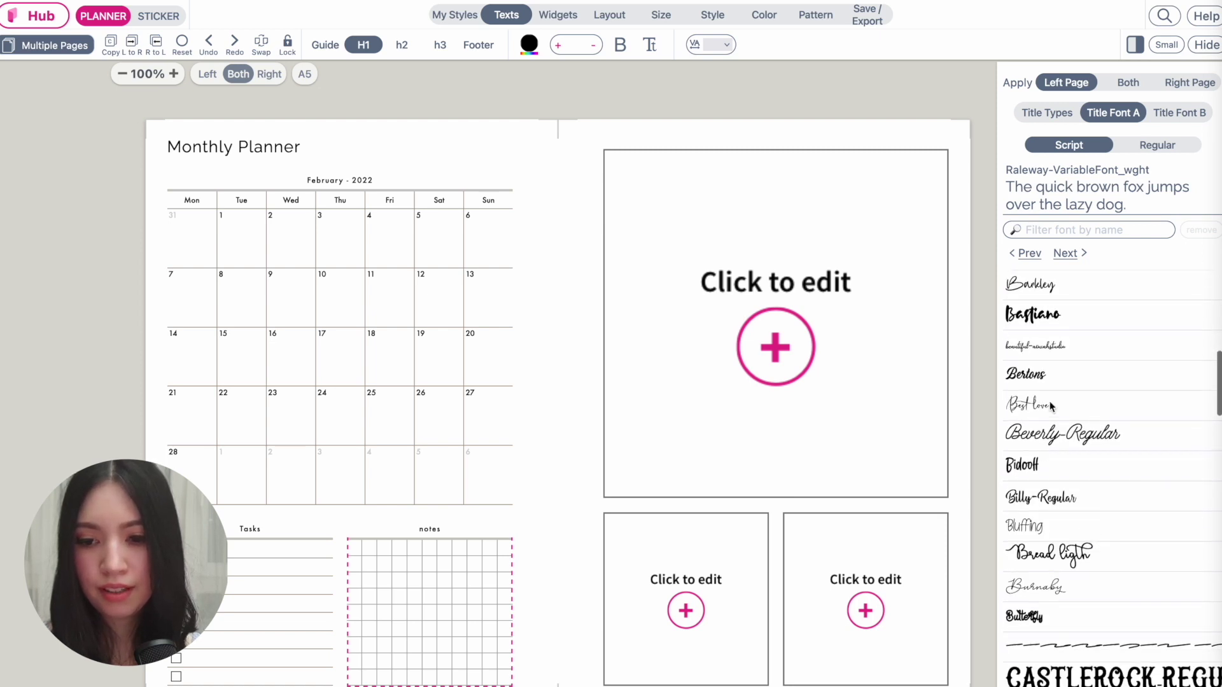
left_click(1047, 500)
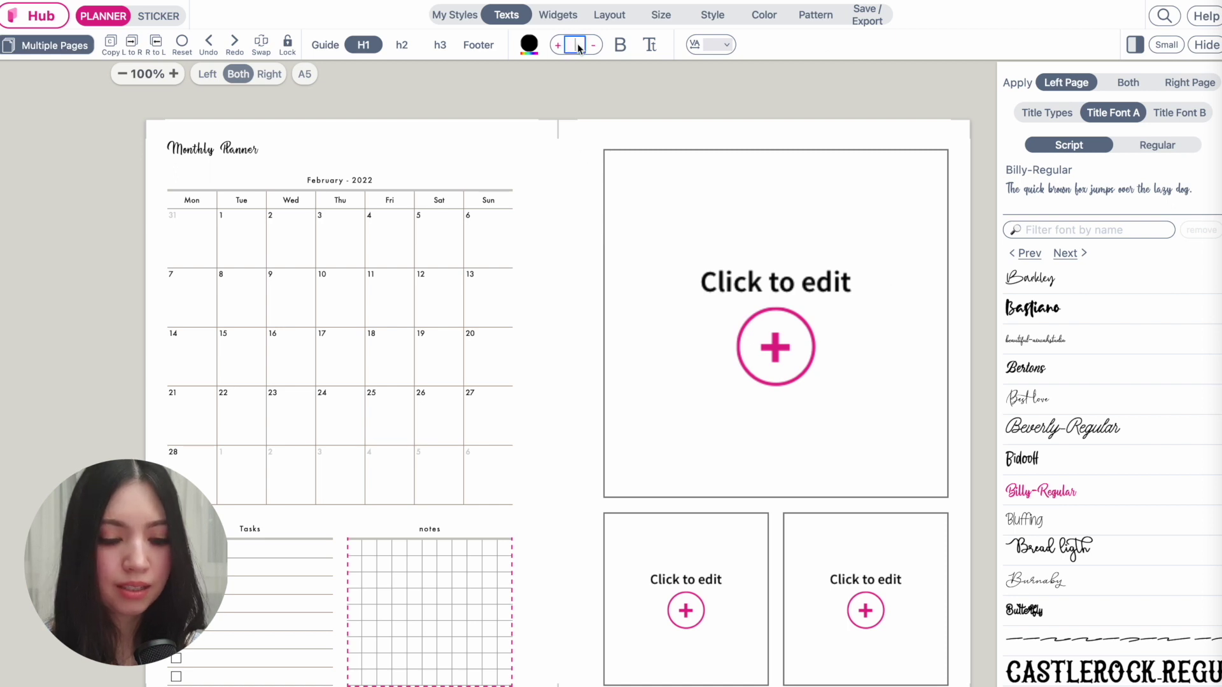
Enlarge the left page's title to size 40, then reduce it to 36.
type("40")
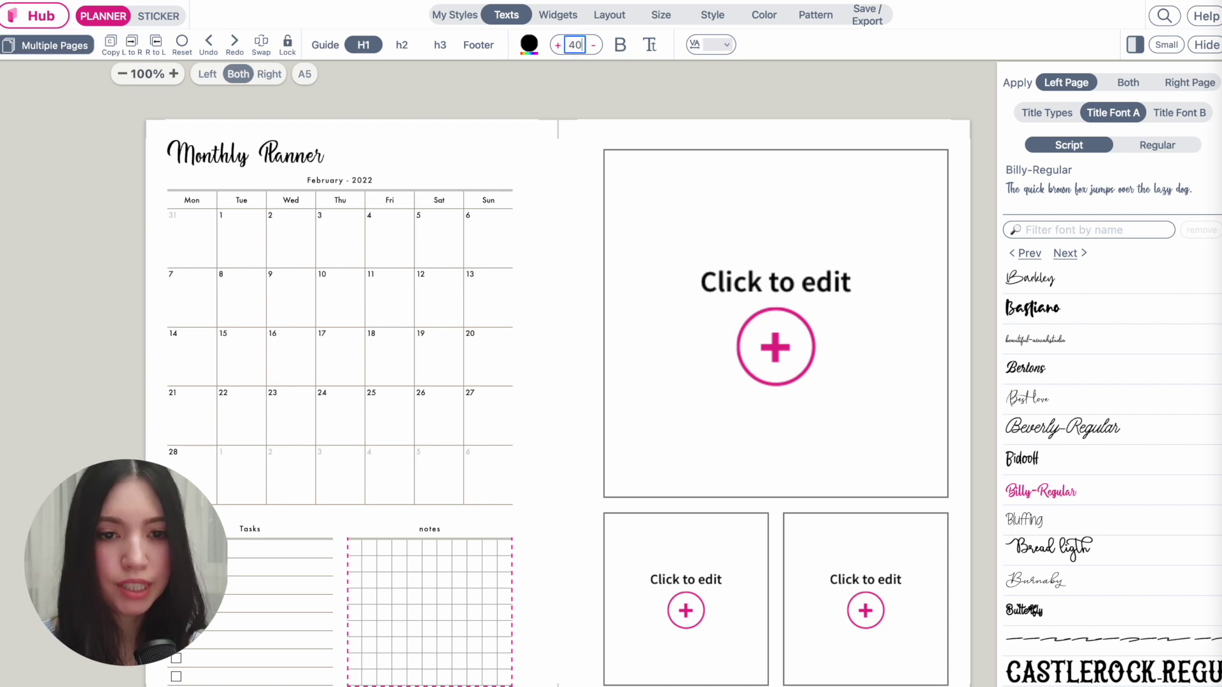
left_click(595, 45)
left_click(595, 45)
left_click(595, 46)
left_click(595, 46)
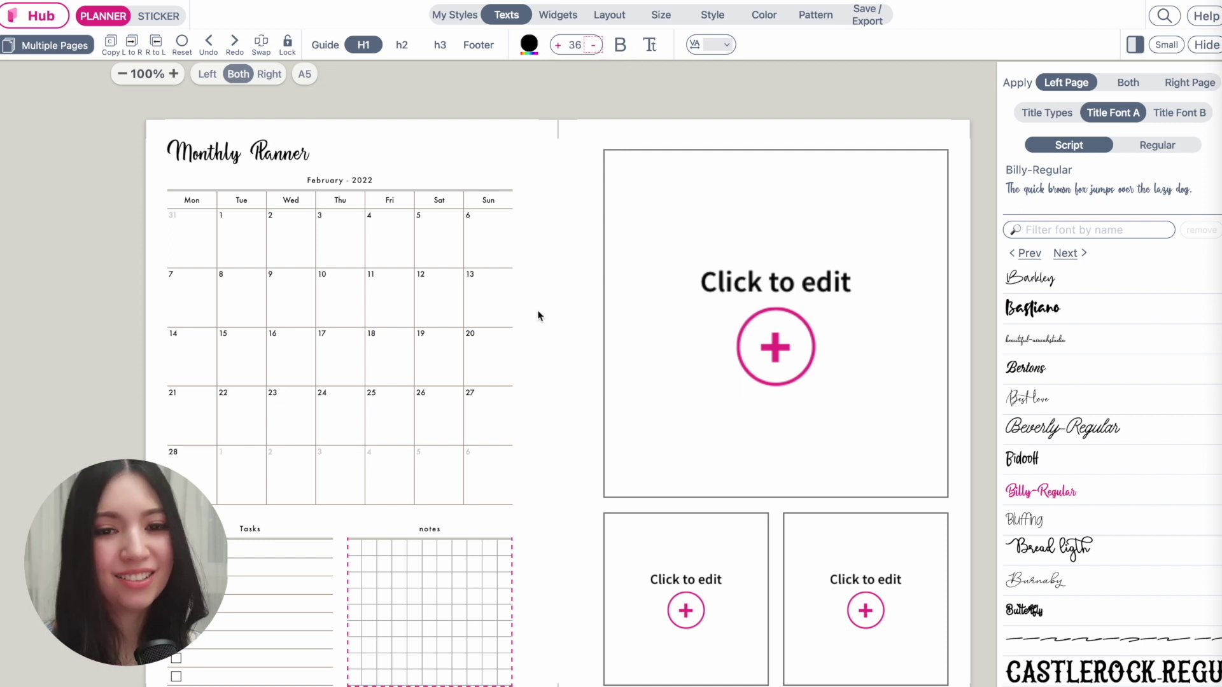
Try the Neutral styles Jovial, Original, Mellow 2 and Simple on all widgets.
left_click(722, 17)
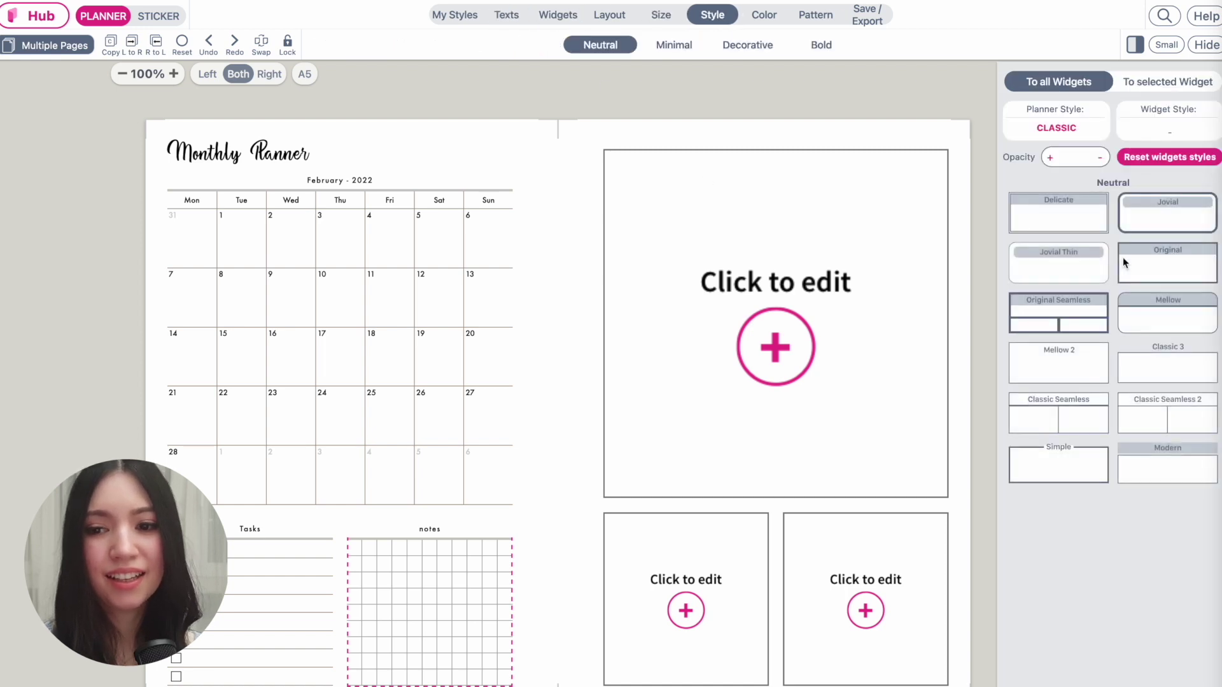
left_click(1163, 217)
left_click(1160, 258)
left_click(1064, 362)
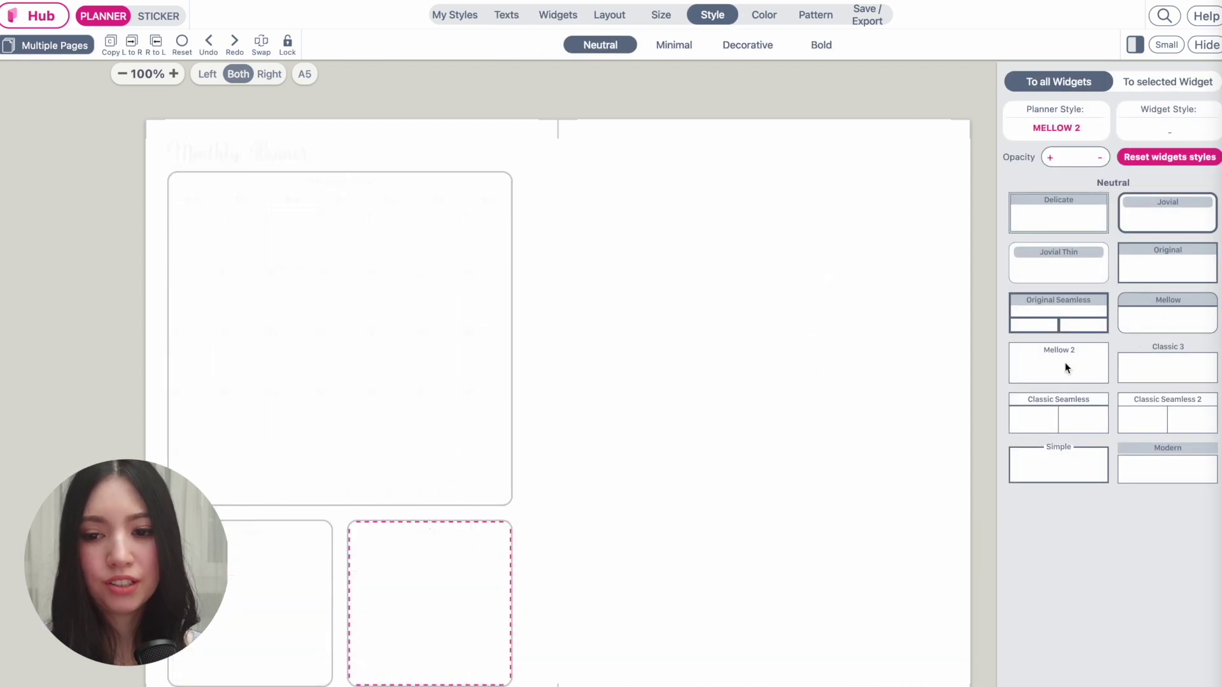
left_click(1054, 474)
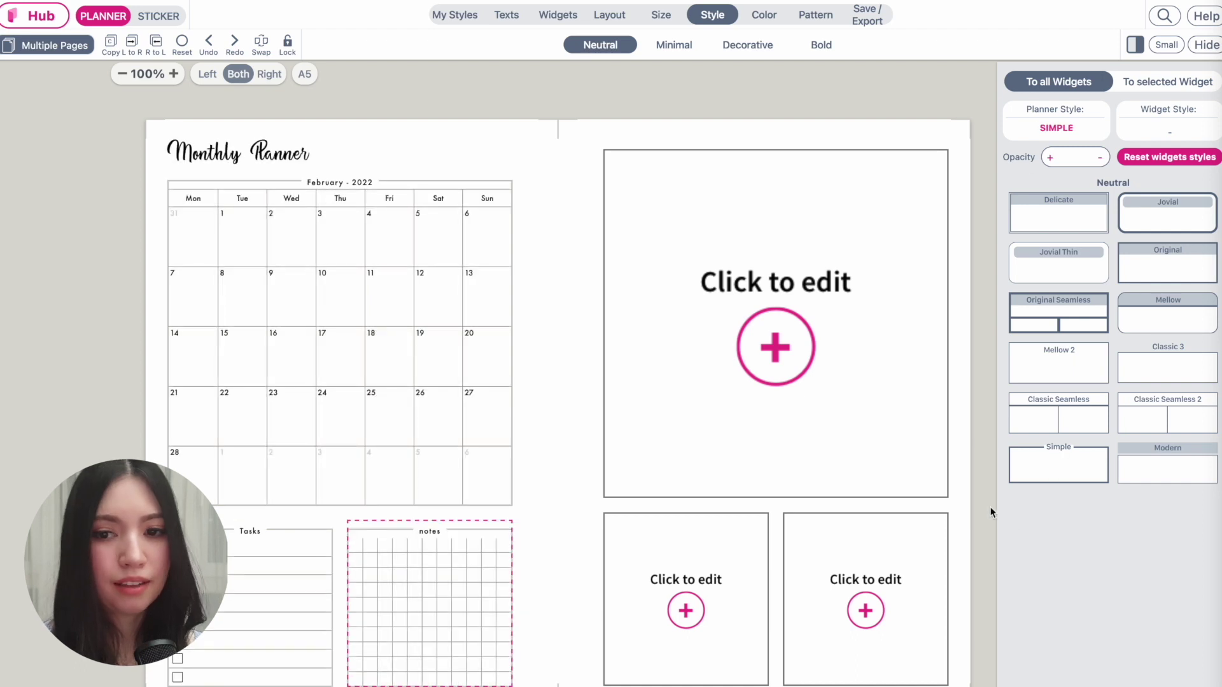
Try the Minimal styles Plain and Classic, then apply the Neutral style Jovial Thin to all widgets.
left_click(662, 43)
left_click(1164, 200)
left_click(1174, 261)
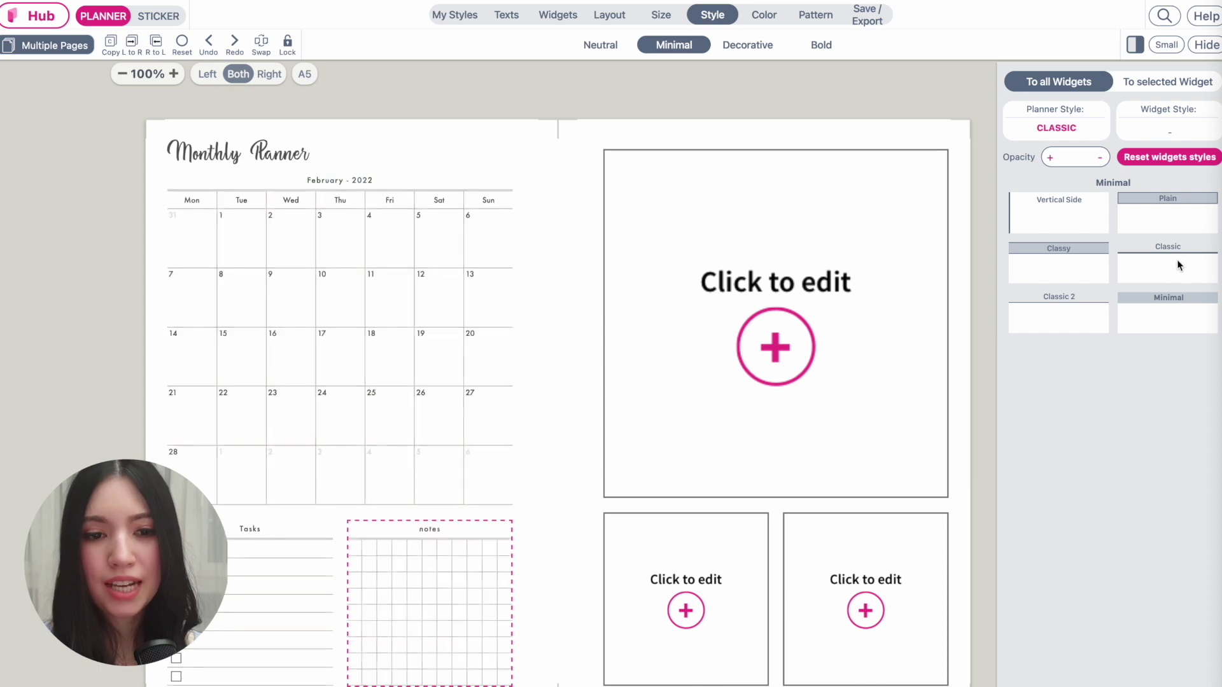
left_click(608, 45)
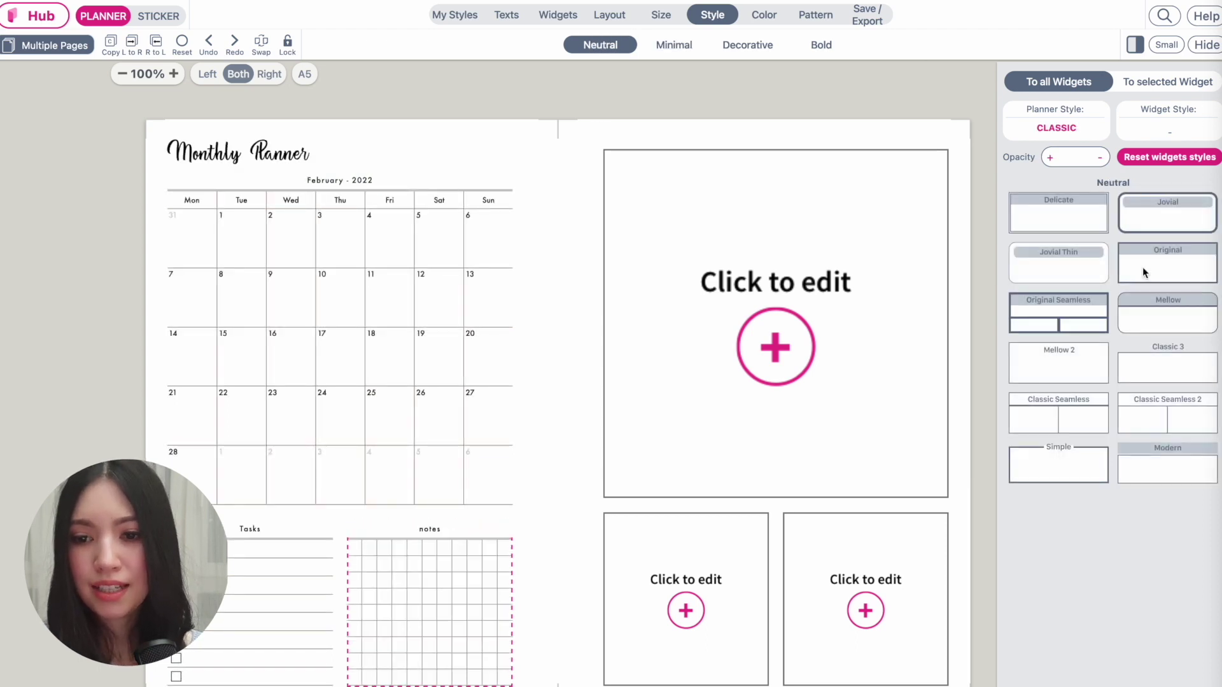
left_click(1067, 278)
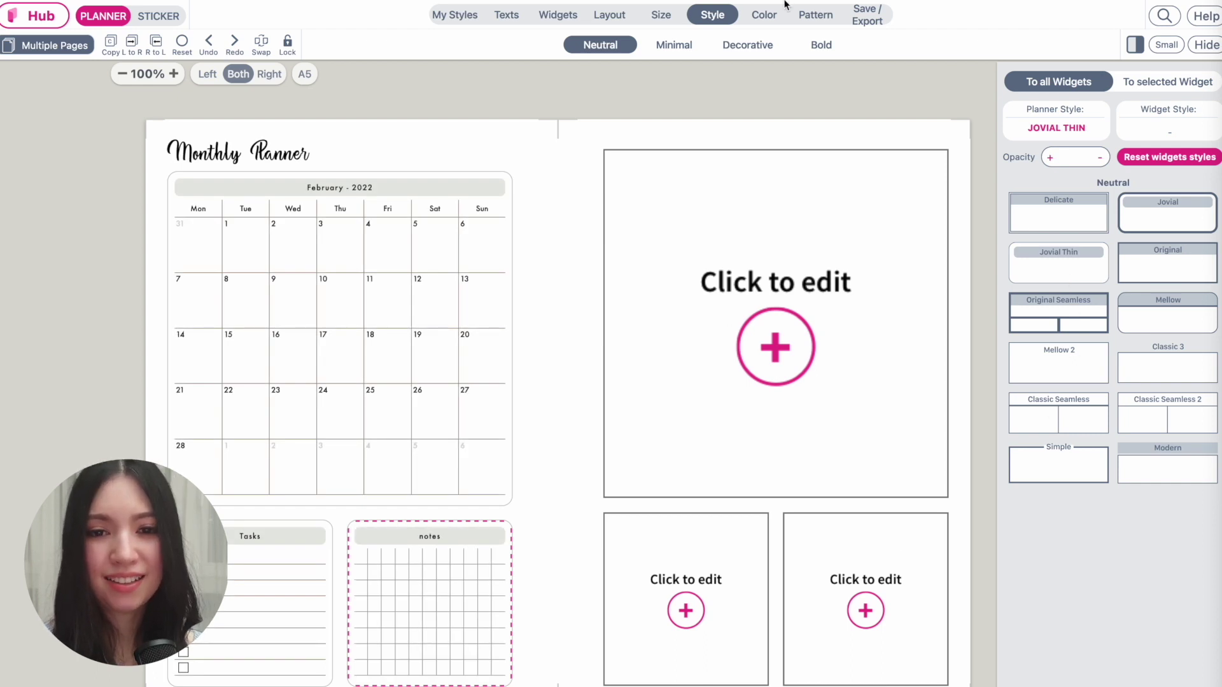
Try lighter grays for the planner's outline color, then set it to black (#000000).
left_click(763, 18)
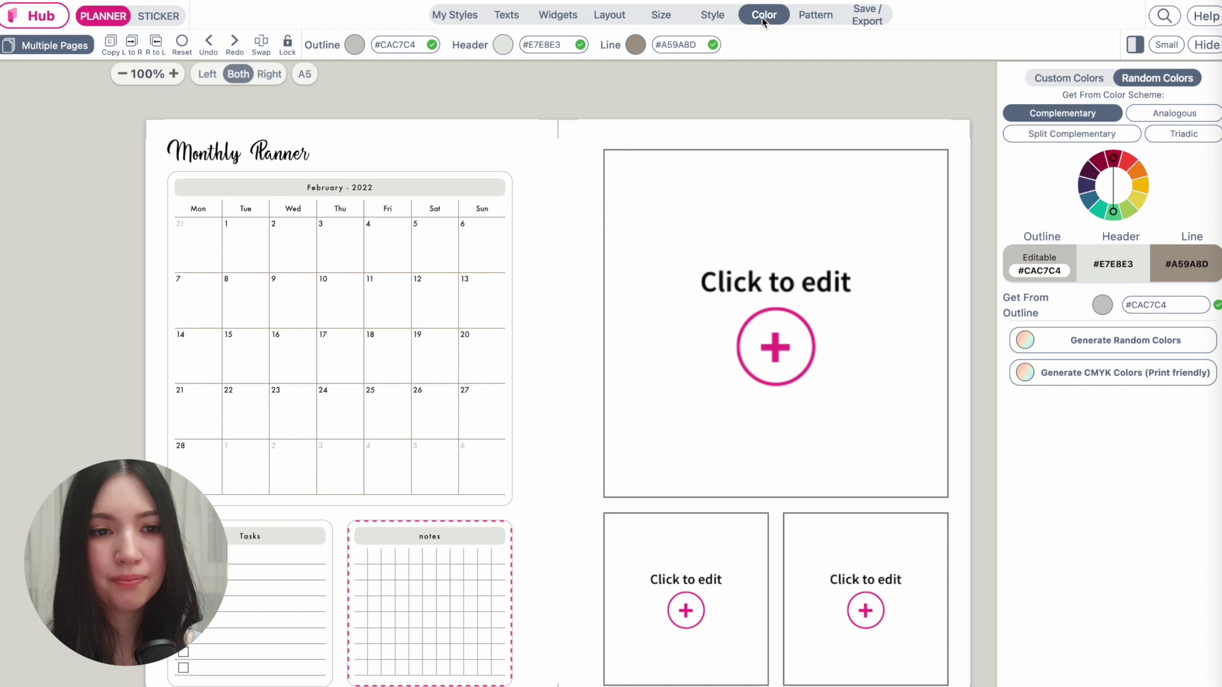
left_click(351, 47)
left_click(912, 305)
left_click(898, 306)
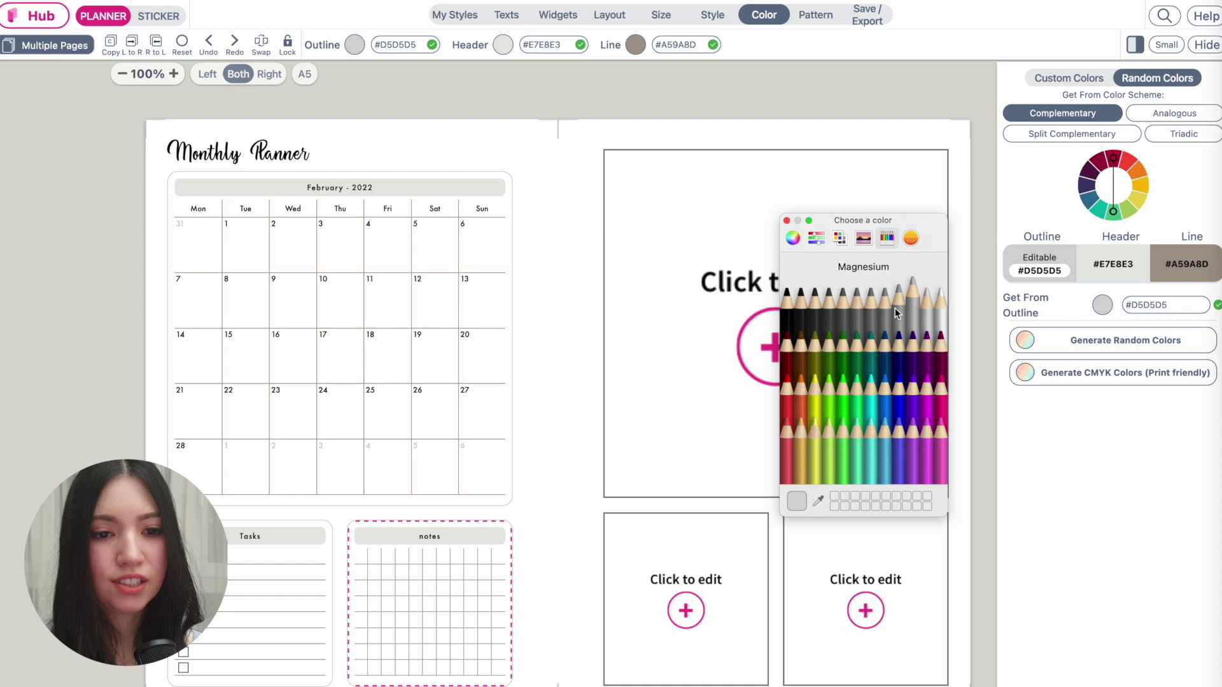
left_click(788, 311)
left_click(787, 221)
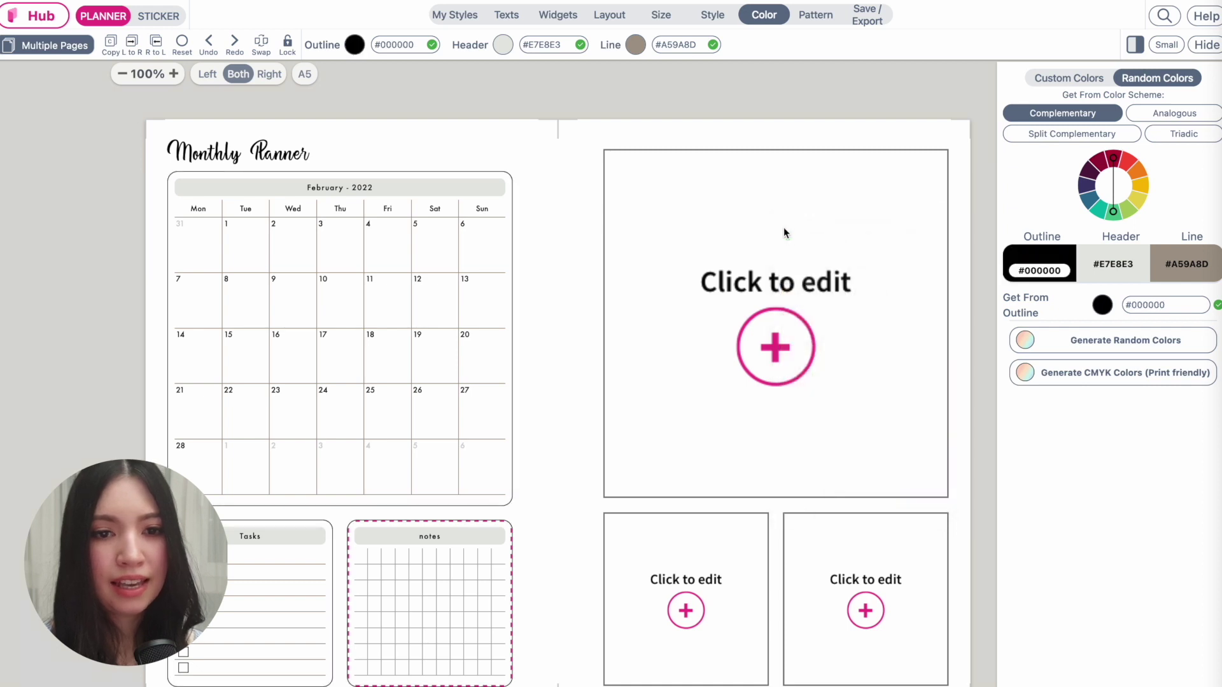
Set the planner's header color to light gray #EAEAEA.
left_click(501, 46)
left_click(926, 299)
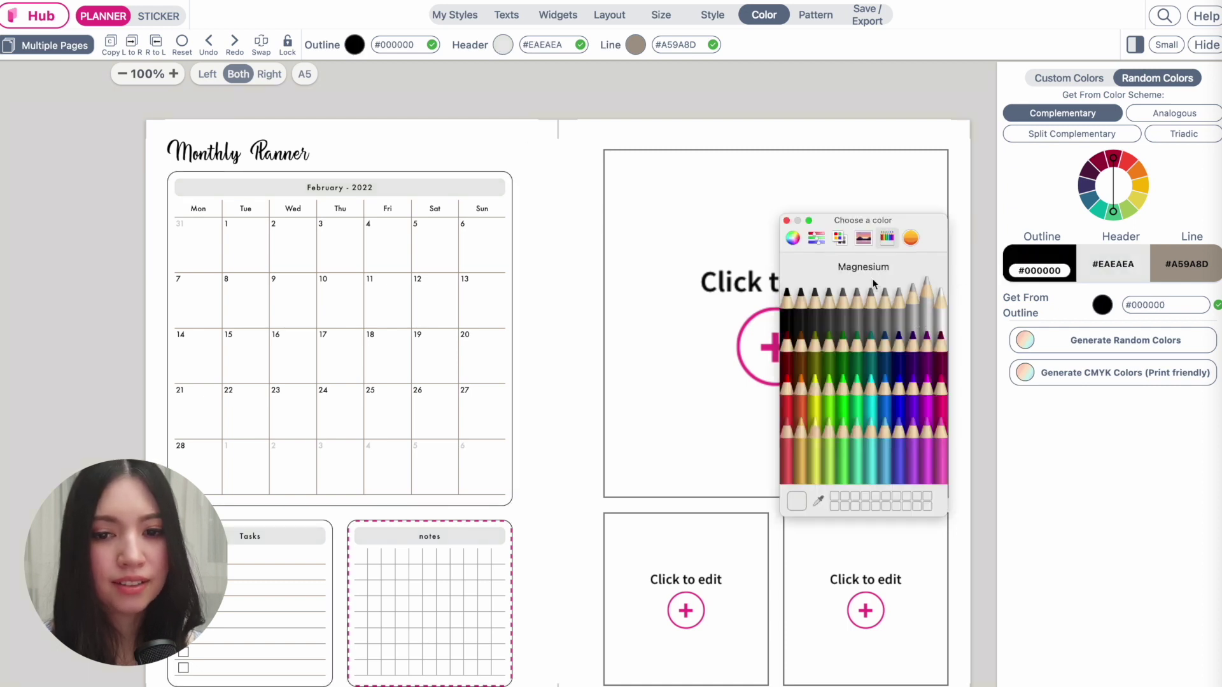
left_click(788, 221)
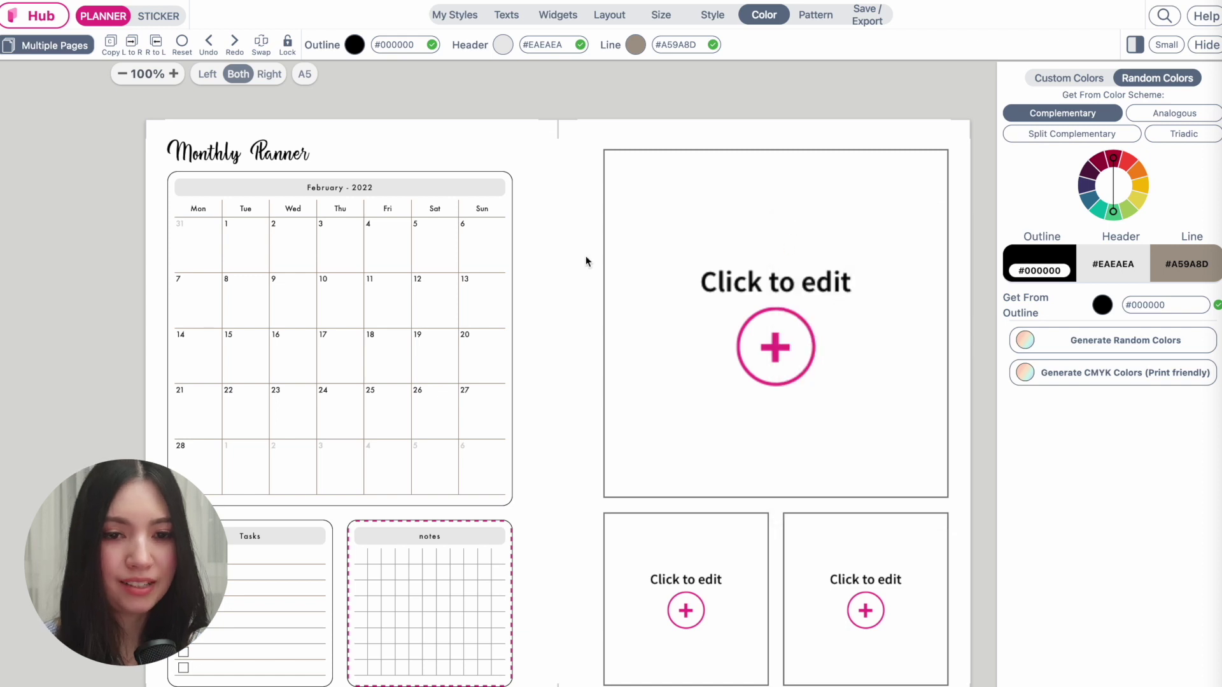
Try several grays for the planner's line color, then set it to light gray #C0C0C0.
left_click(635, 45)
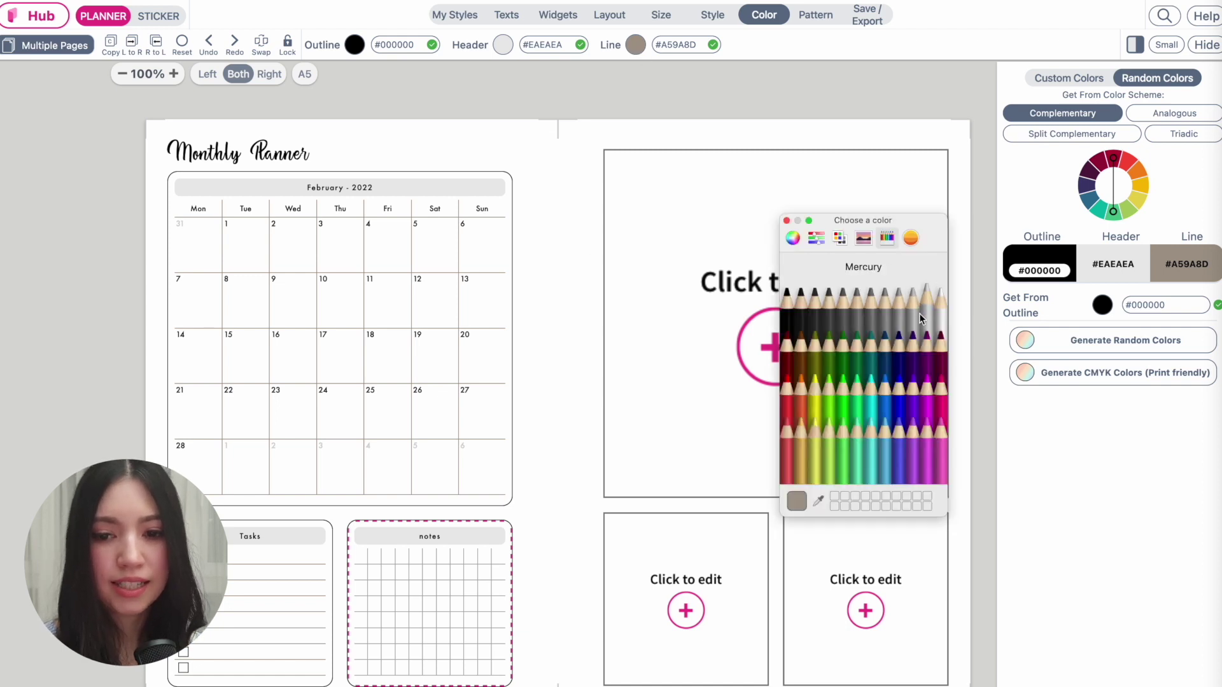
left_click(899, 315)
left_click(820, 312)
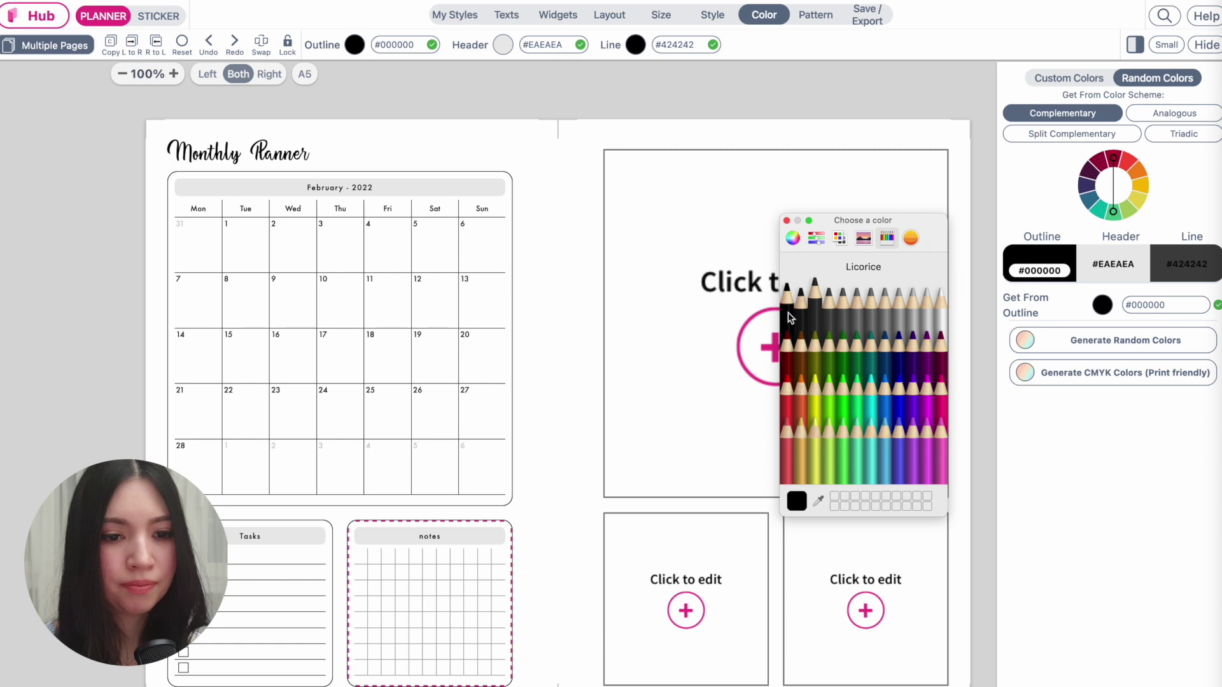
left_click(913, 315)
left_click(906, 318)
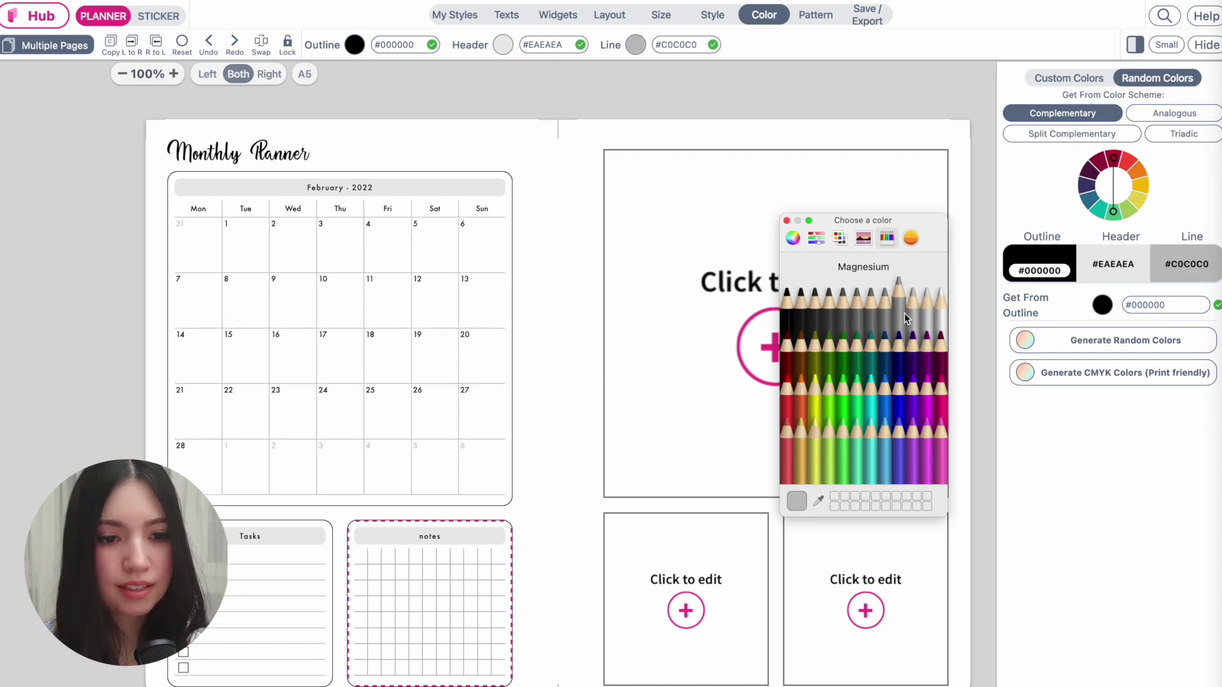
left_click(786, 220)
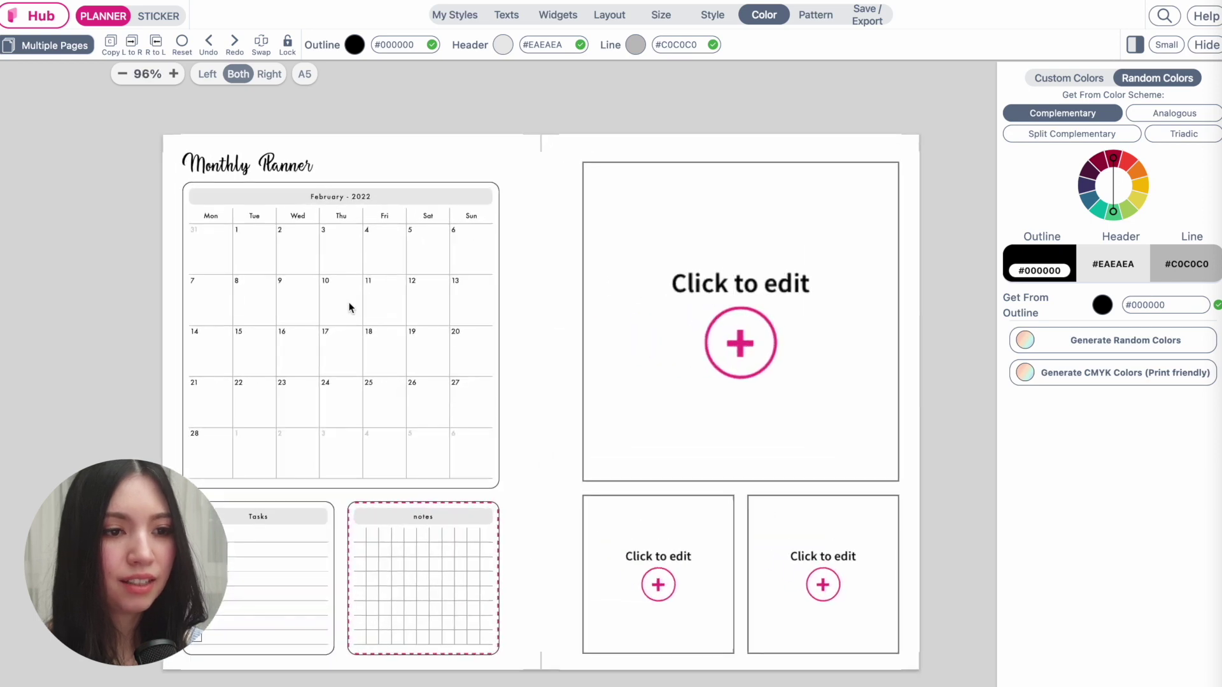
Copy the left page onto the right page and set the copied calendar's month to 2022-3.
left_click(132, 42)
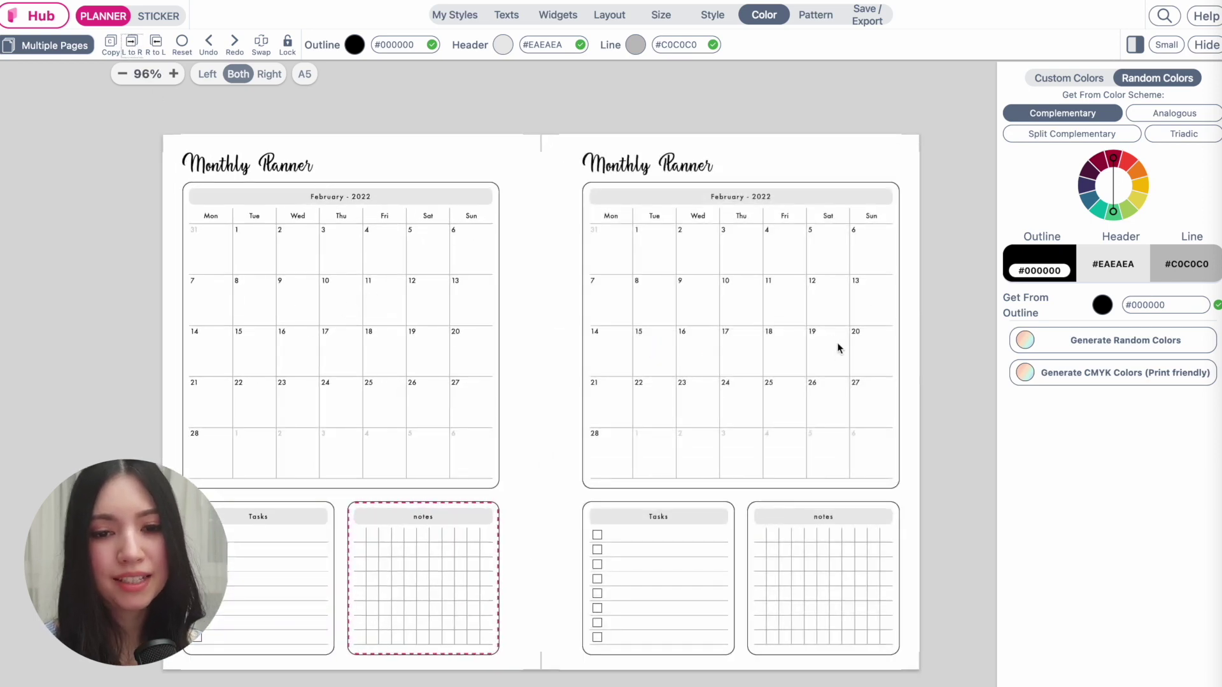
left_click(807, 198)
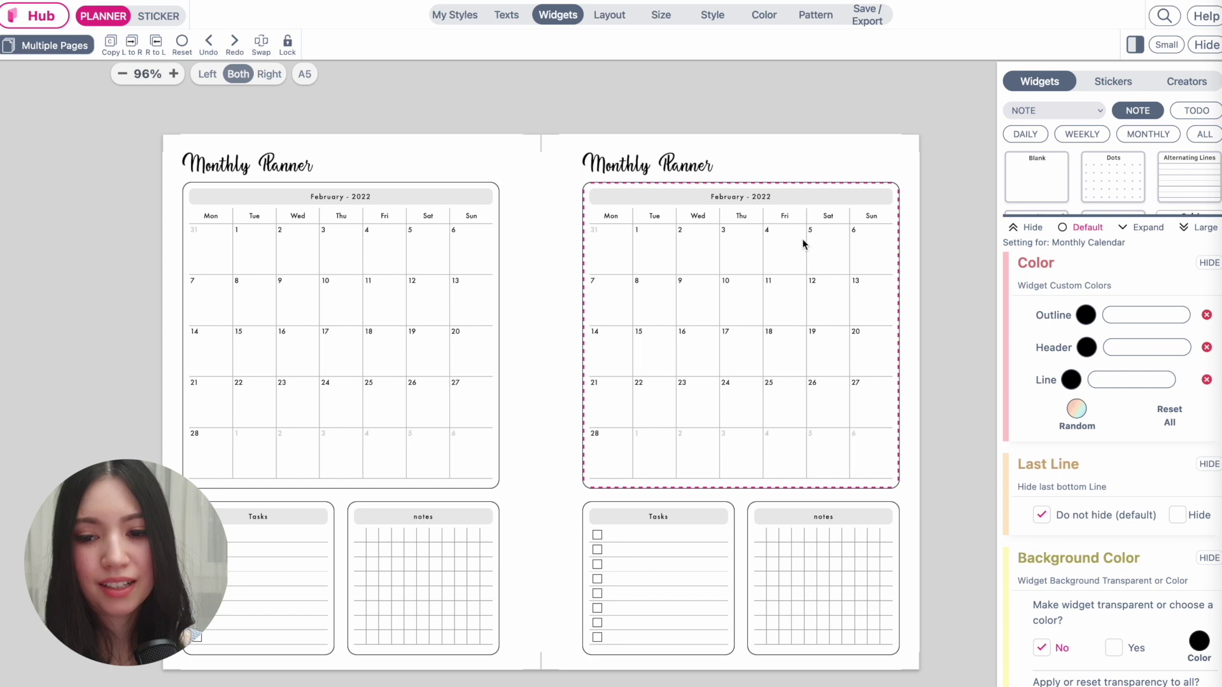
scroll(1132, 540, "down", 6)
scroll(1132, 541, "up", 1)
left_click(1098, 464)
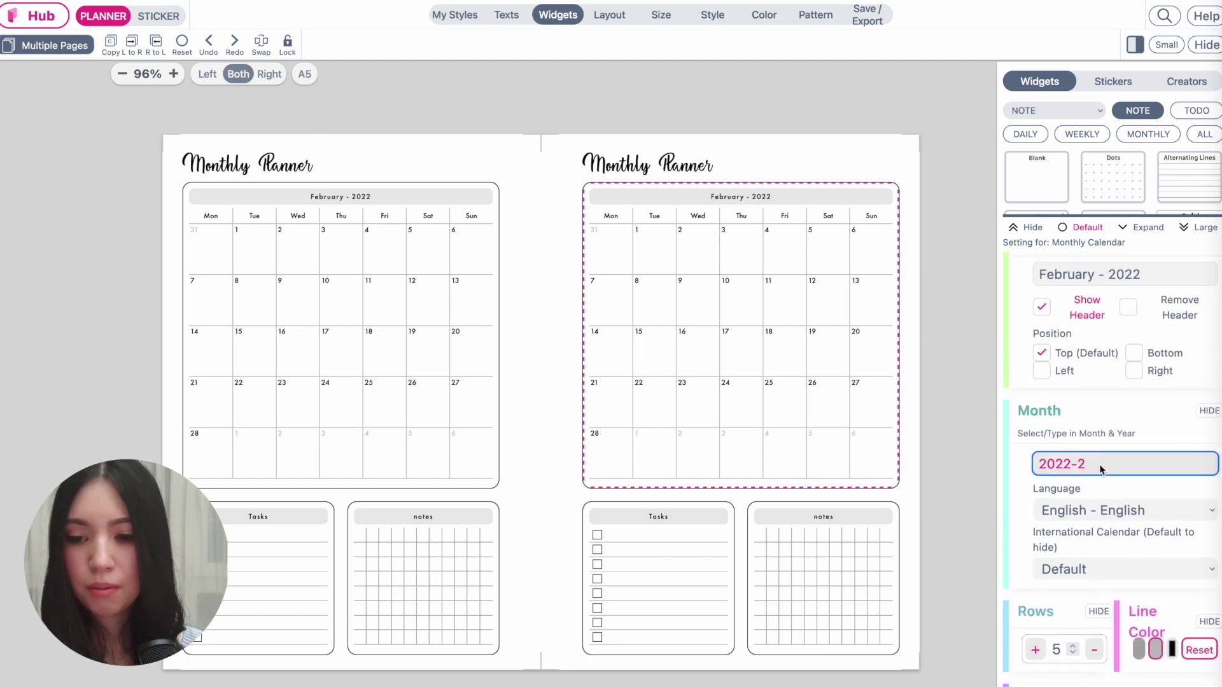
key("BackSpace")
type("3")
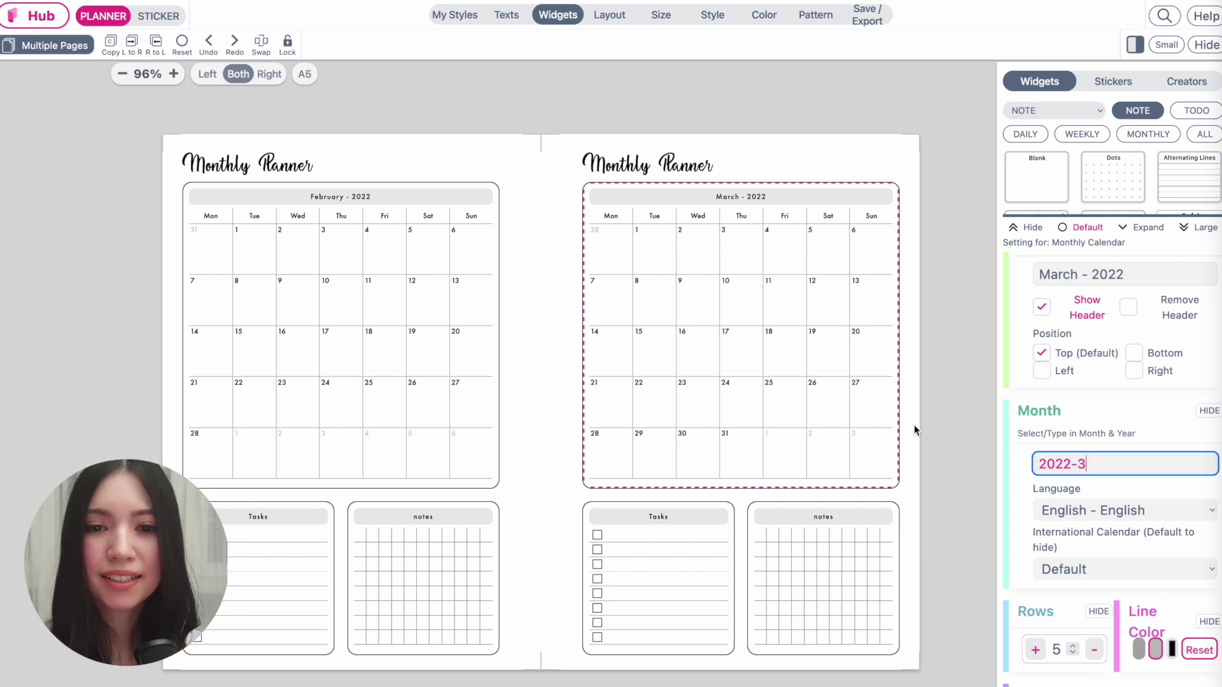
Export the selected planner page as a PDF for A4 paper and look through the generated document.
left_click(866, 23)
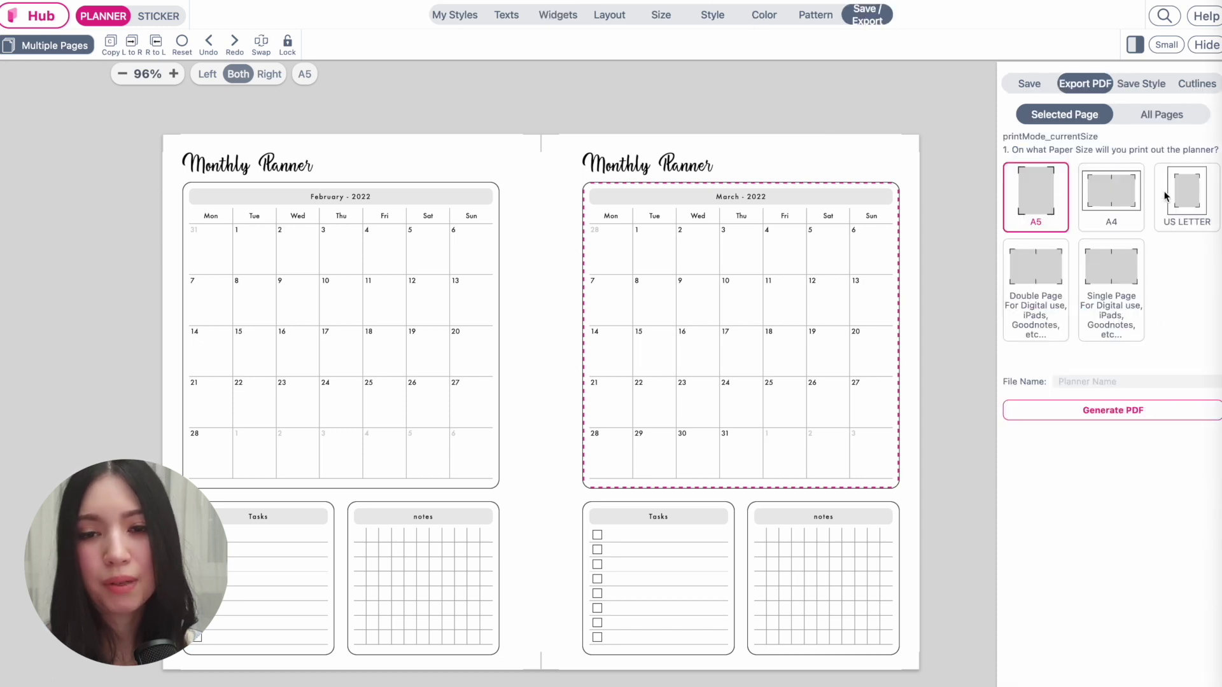
left_click(1114, 196)
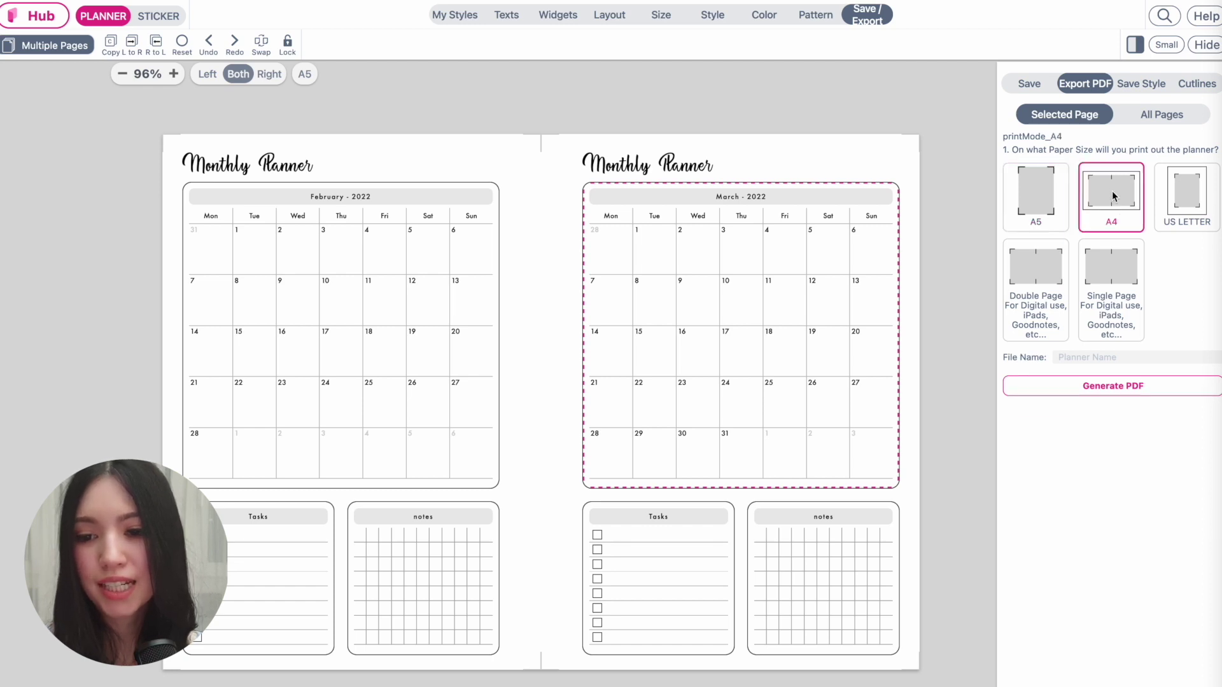
left_click(1149, 390)
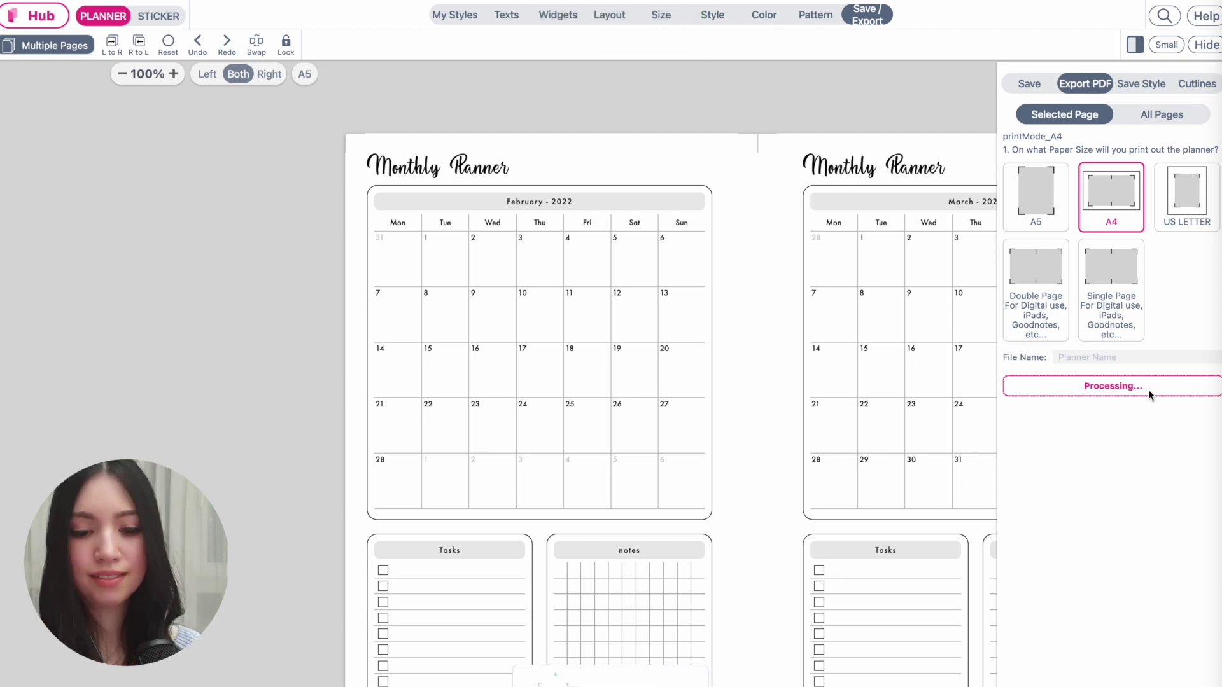
left_click(576, 680)
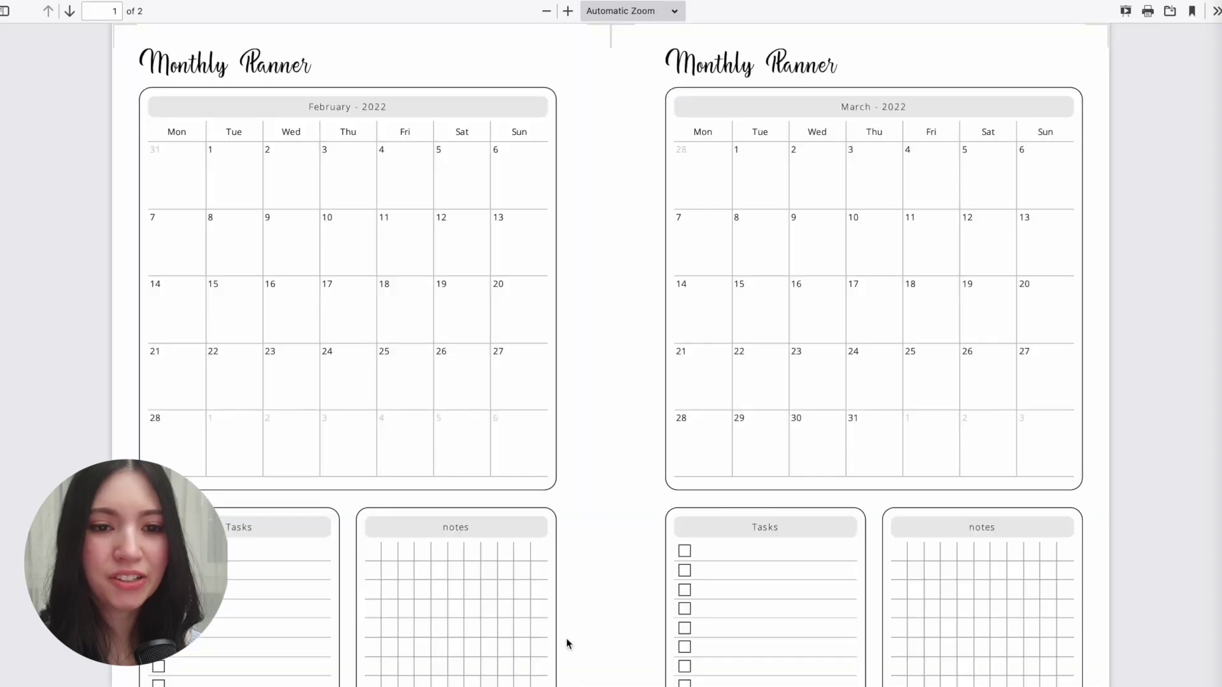
scroll(659, 484, "down", 10)
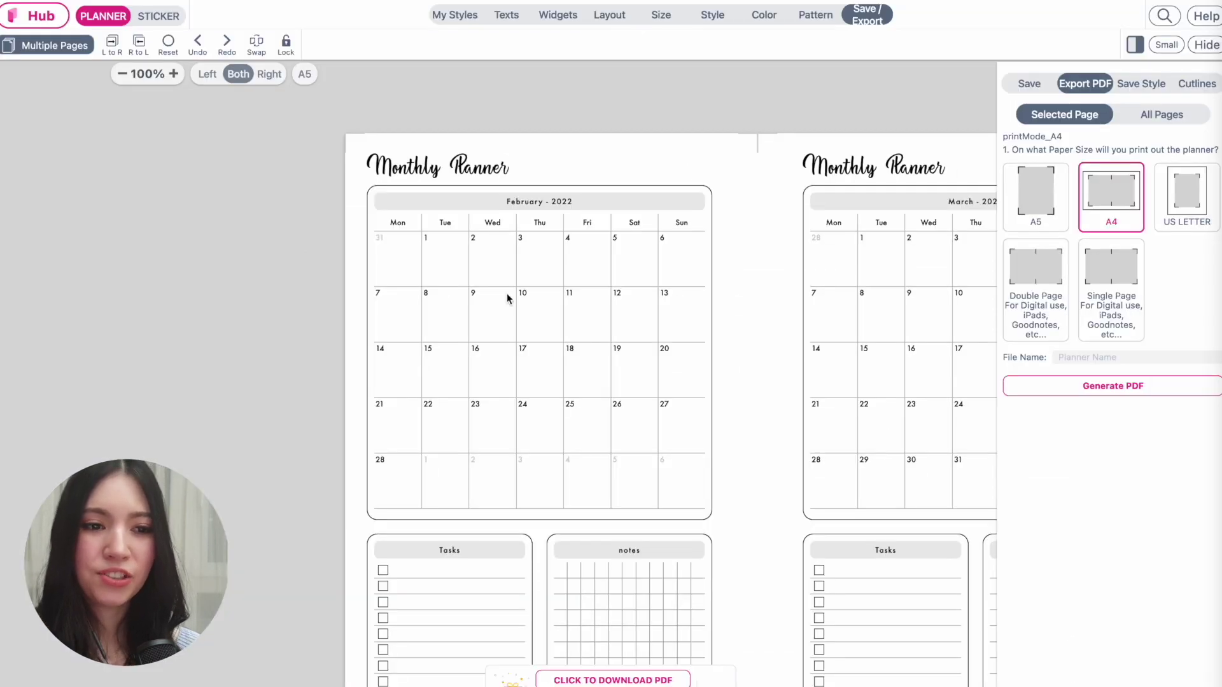
Switch to the sticker editor and browse the Animals, Autumn and Alphabet sticker categories.
scroll(507, 297, "right", 5)
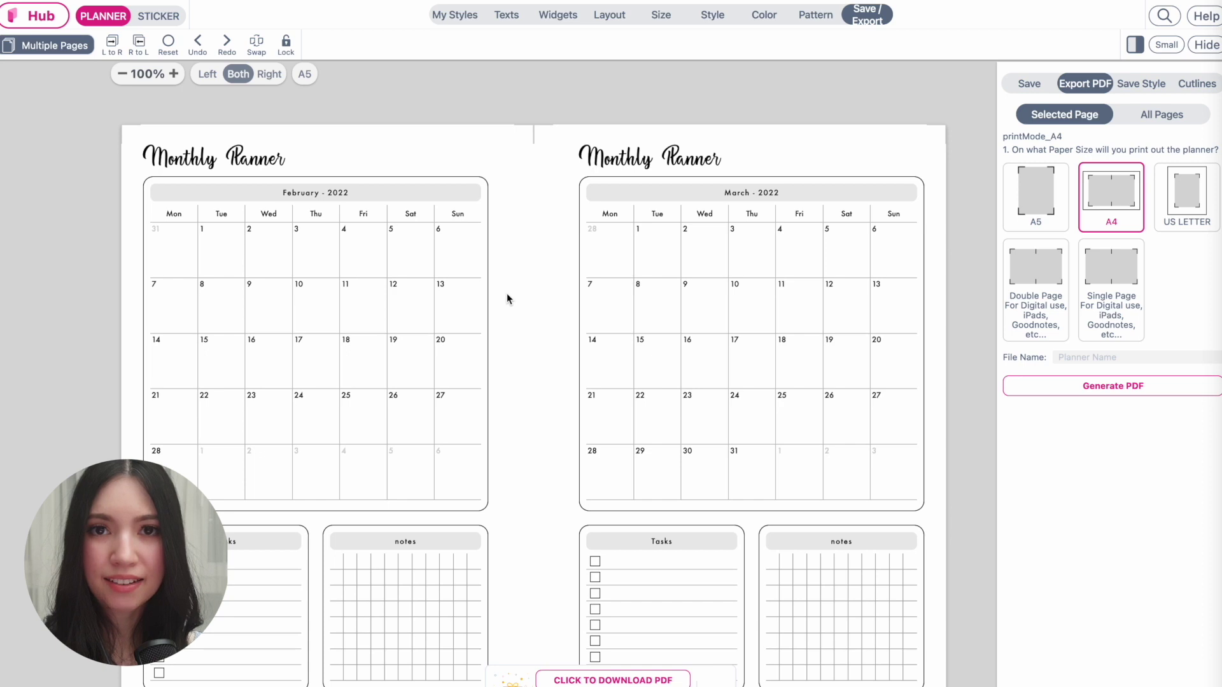
scroll(508, 297, "left", 1)
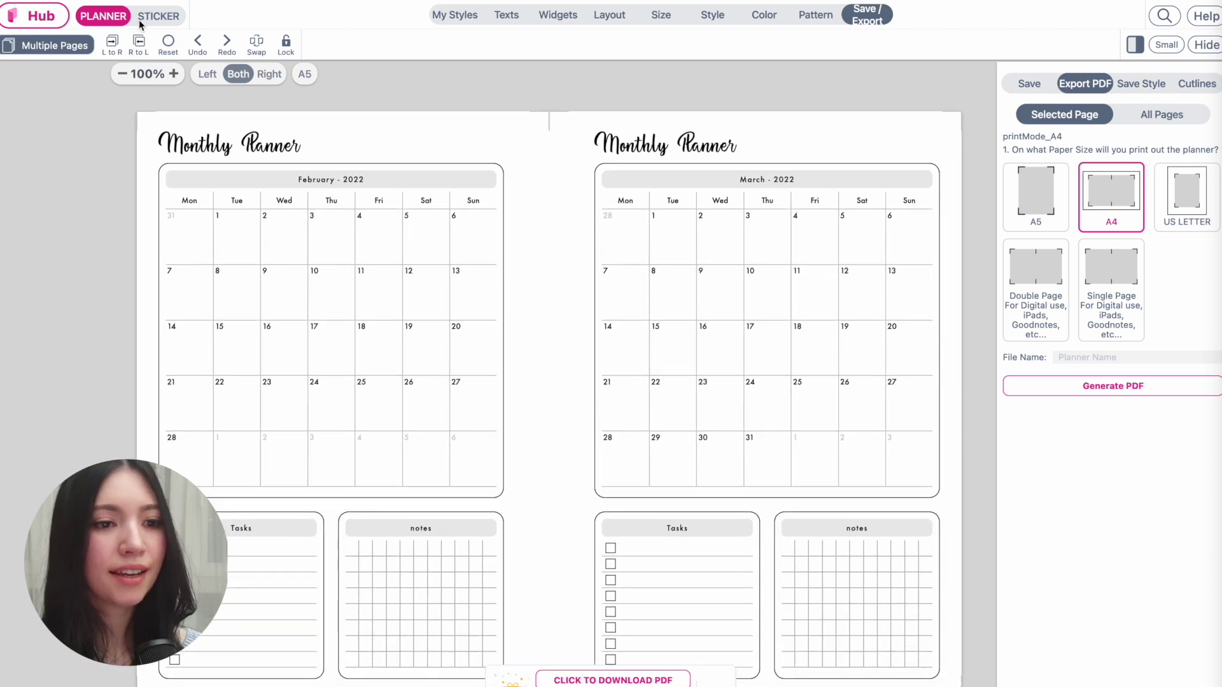
left_click(175, 23)
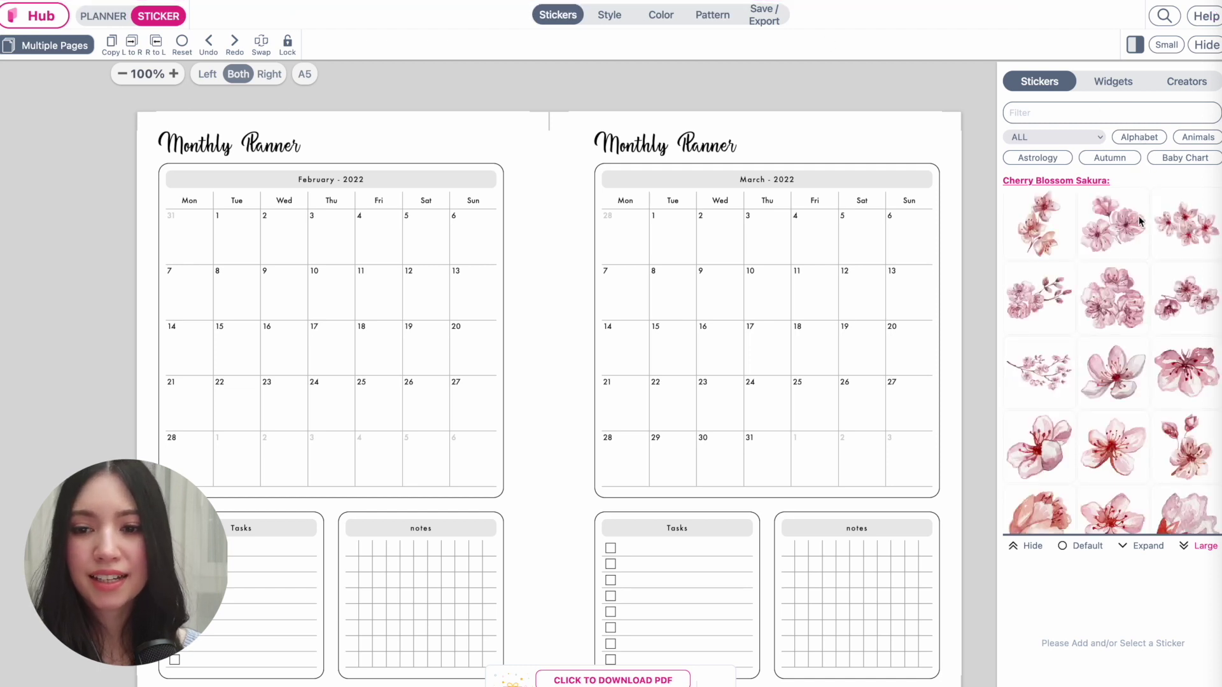
left_click(1193, 141)
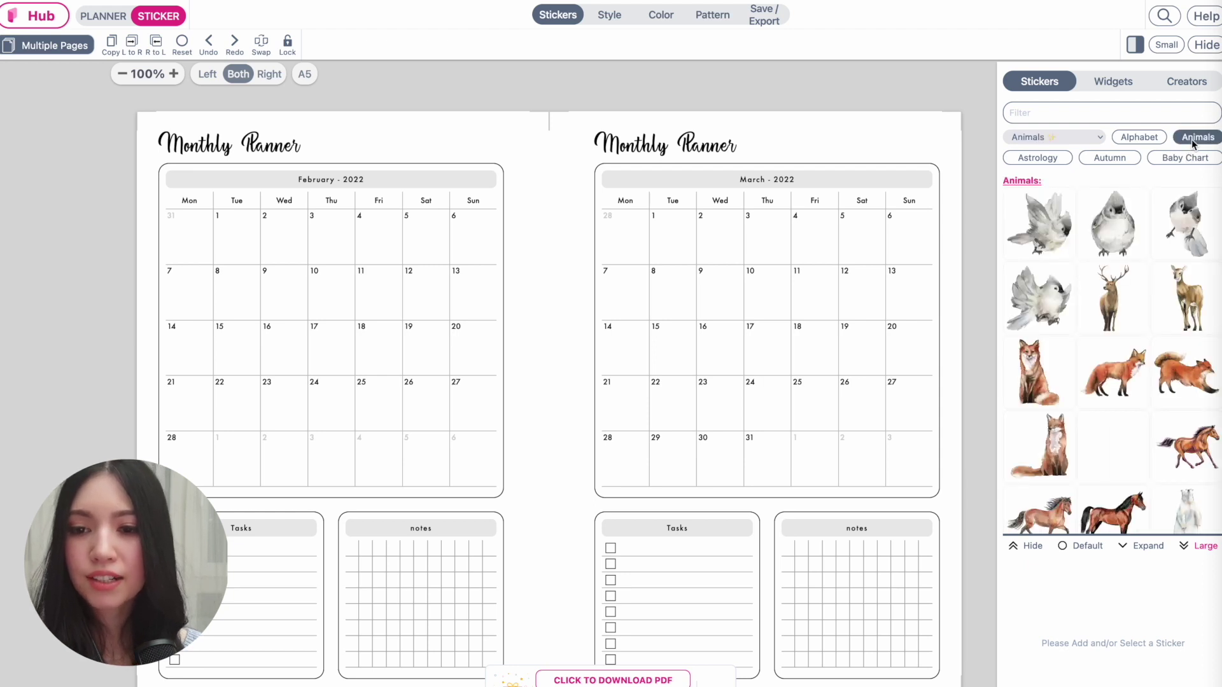
left_click(1125, 160)
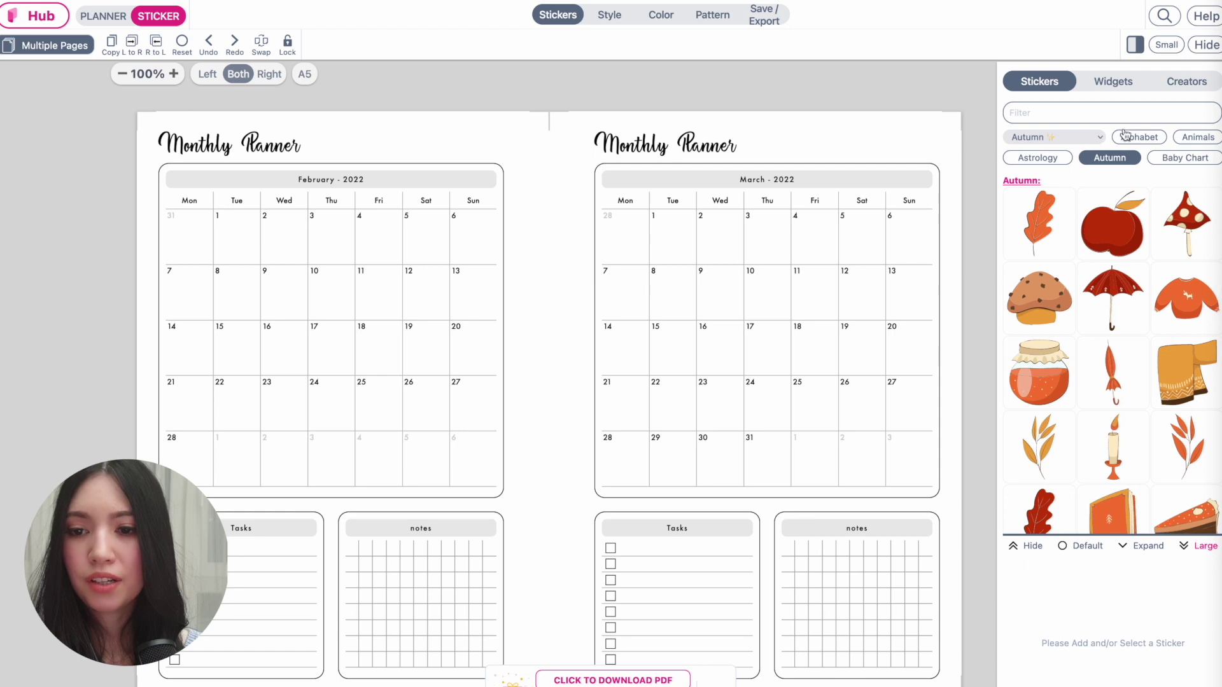
left_click(1126, 136)
Find the Cherry Blossom Sakura category in the full category list and show its stickers.
left_click(1080, 140)
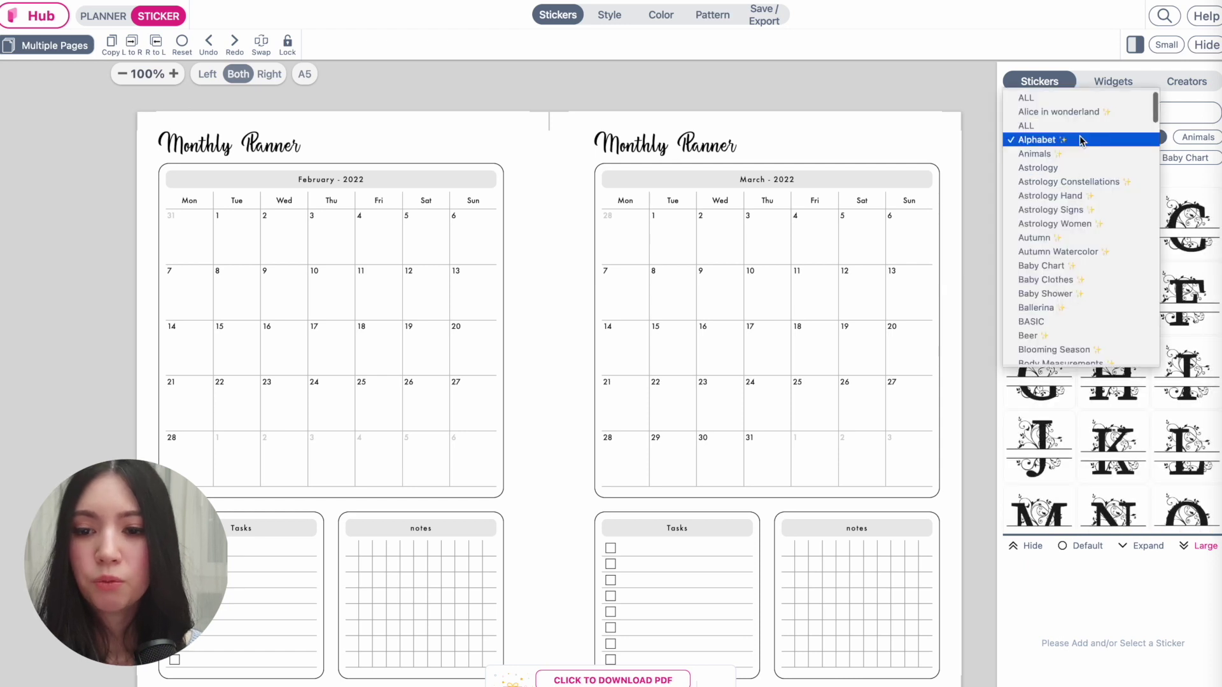
scroll(1050, 297, "down", 20)
scroll(1051, 297, "up", 20)
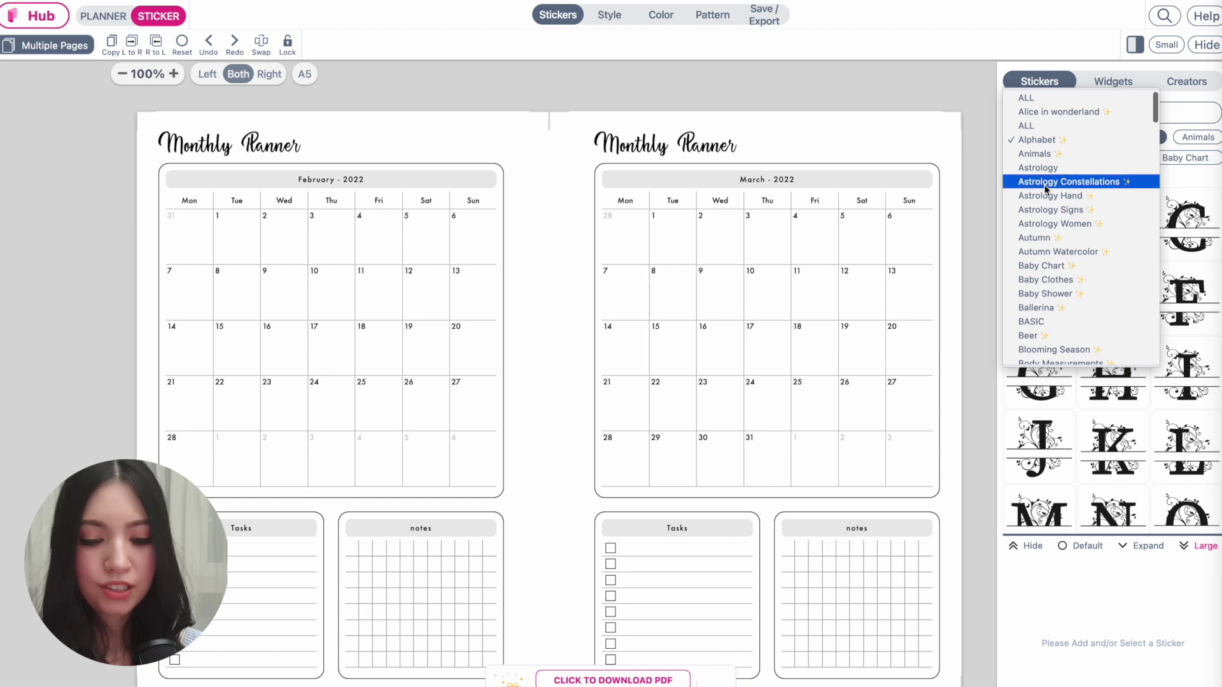
type("cherry")
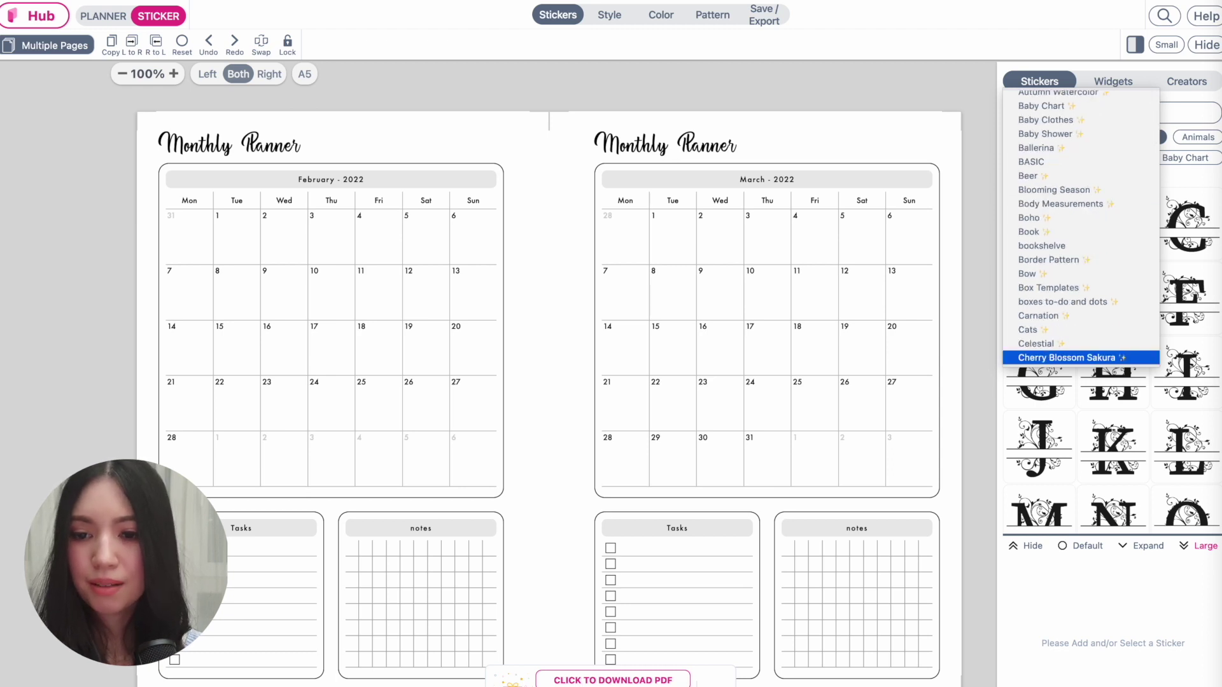
key("Return")
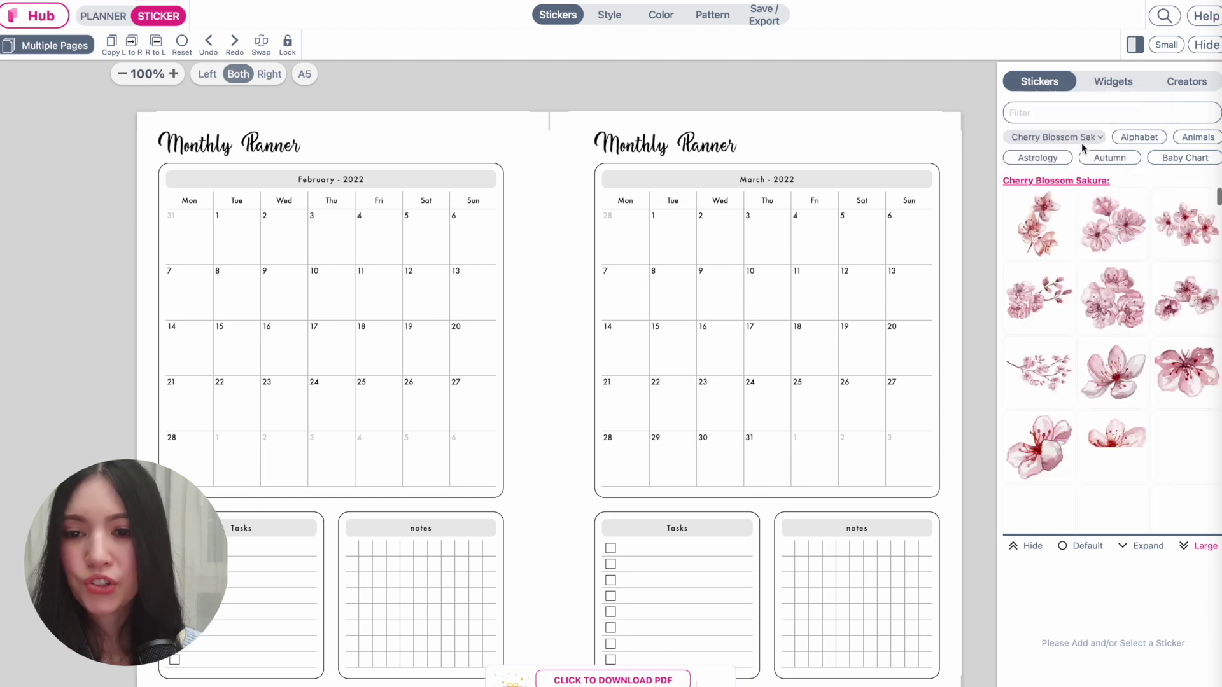
Add two reduced blossom stickers to the March page, one on the calendar's upper-right corner and one between the Tasks and notes widgets.
scroll(1082, 318, "down", 3)
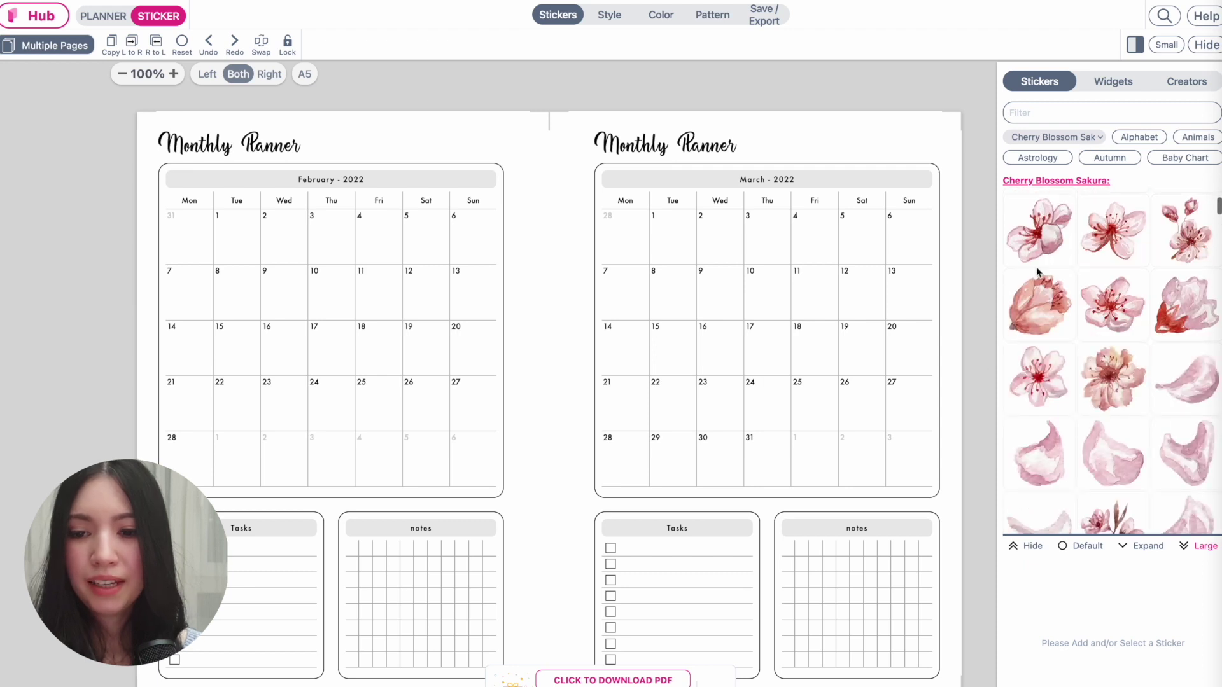
left_click(1125, 249)
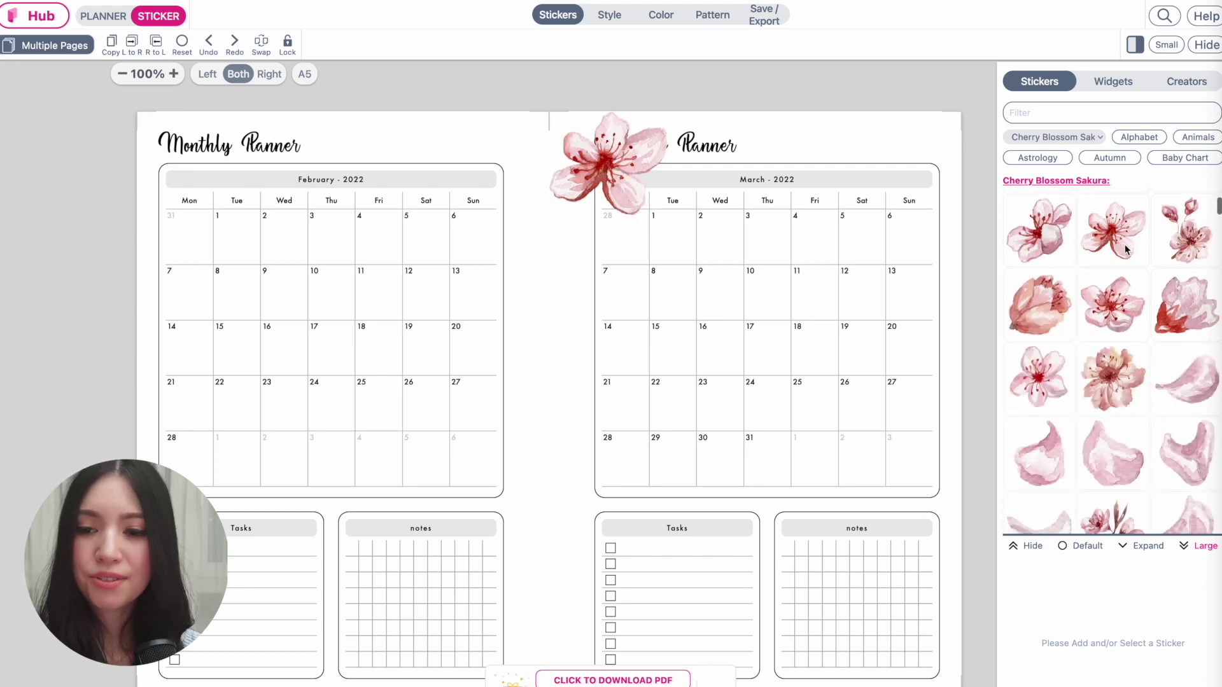
left_click(592, 148)
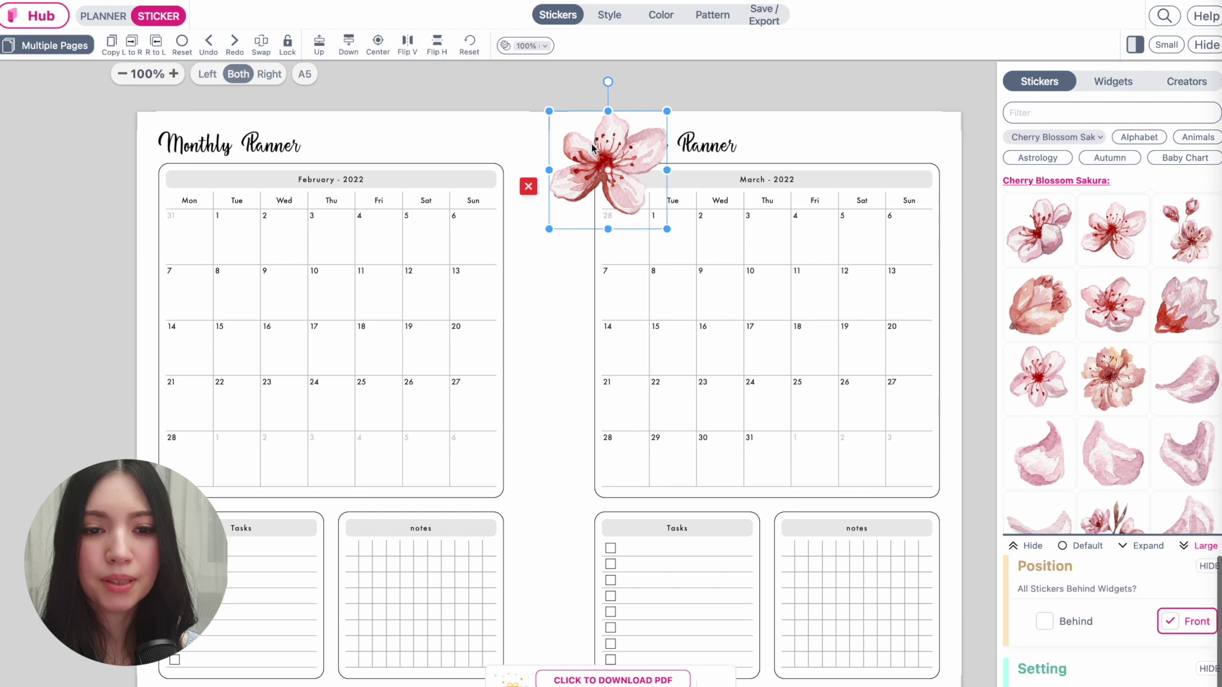
left_click_drag(593, 148, 749, 266)
left_click_drag(719, 334, 903, 180)
left_click(1114, 378)
left_click_drag(549, 110, 755, 556)
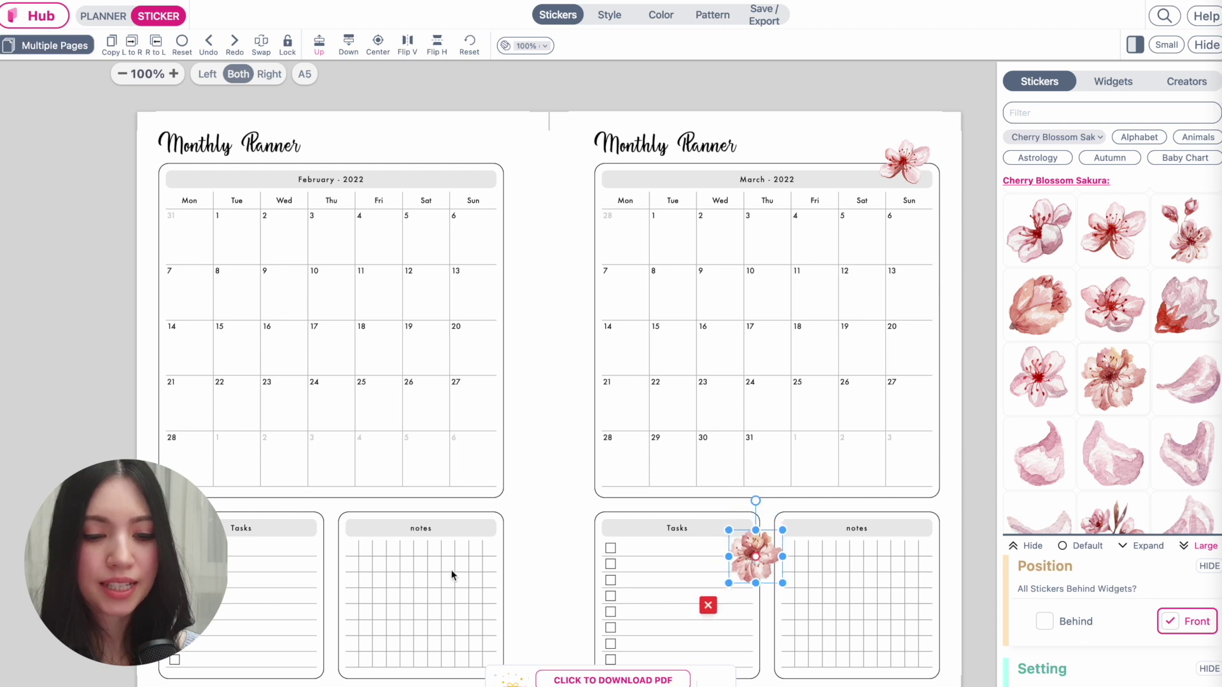
Add a blossom sticker with buds to the February page, shrunk onto the lower-right corner of the notes widget.
scroll(452, 577, "right", 2)
left_click(504, 514)
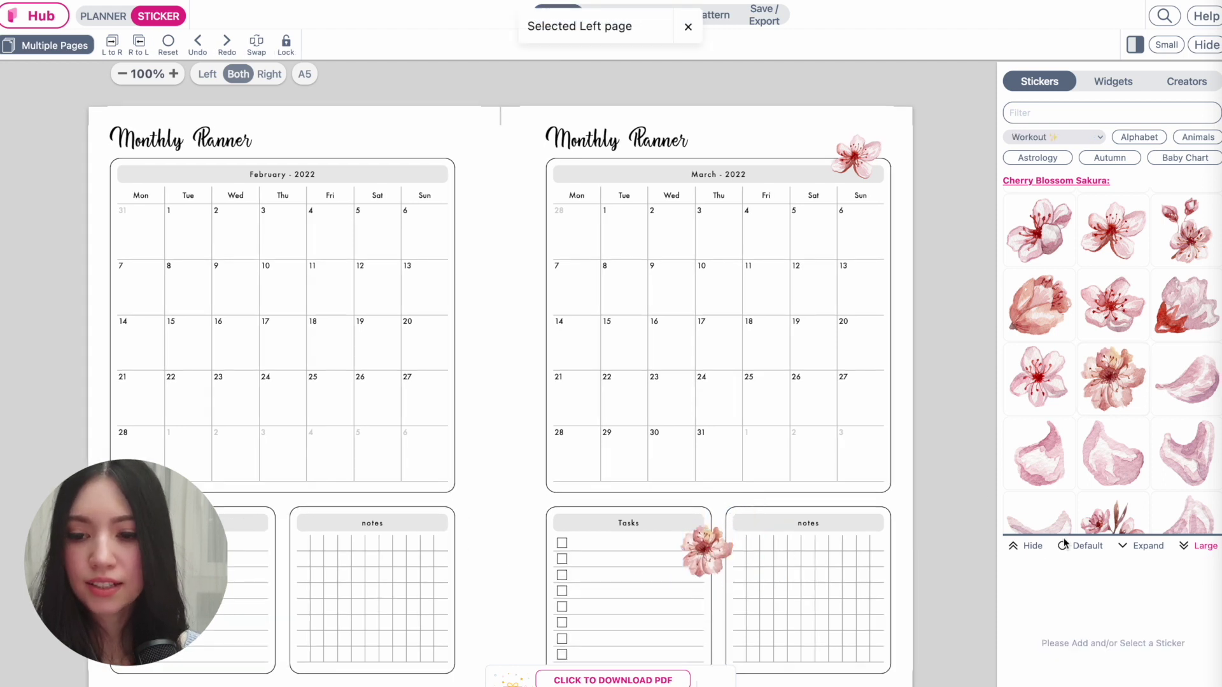
scroll(1082, 446, "down", 3)
left_click(1117, 350)
left_click_drag(170, 172, 428, 650)
left_click_drag(499, 606, 446, 630)
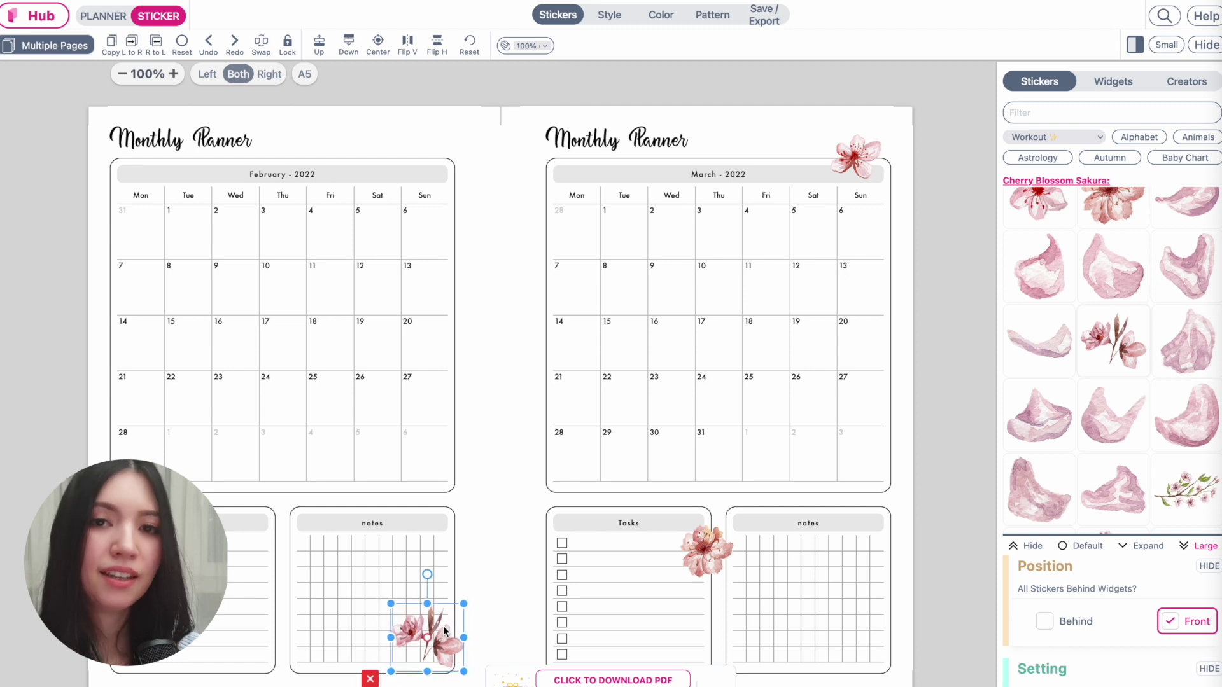
Export the sticker-decorated planner page as a PDF for A4 paper and open the download.
left_click(760, 19)
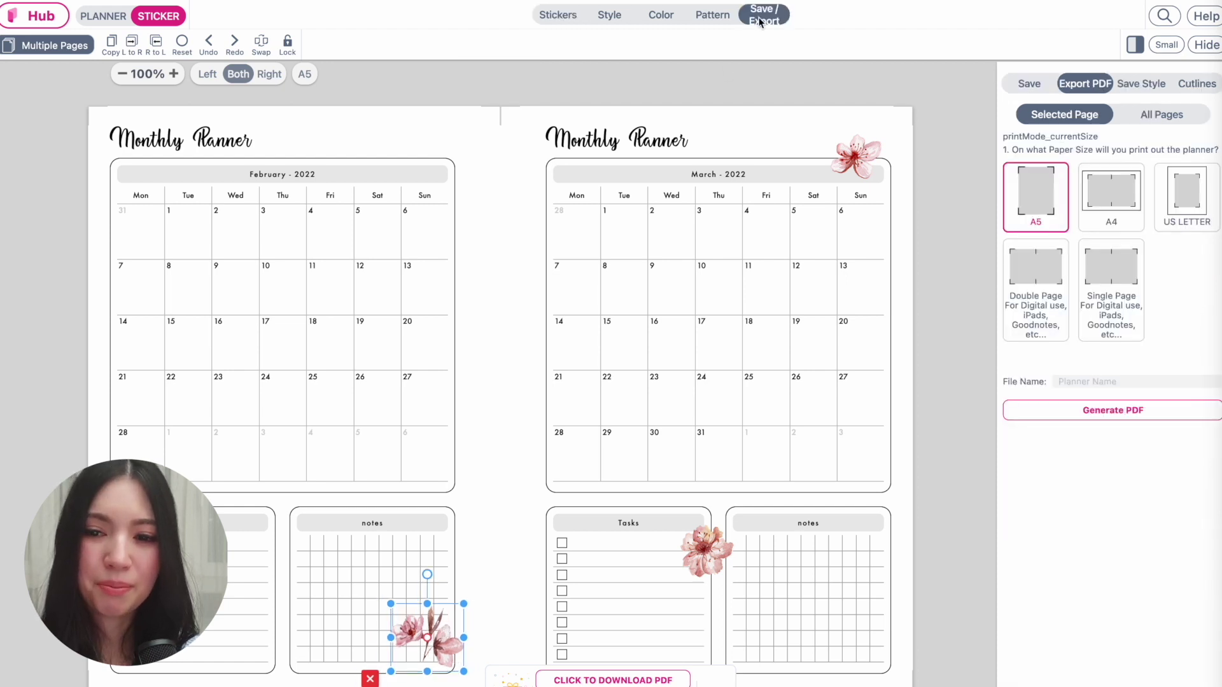
left_click(1114, 211)
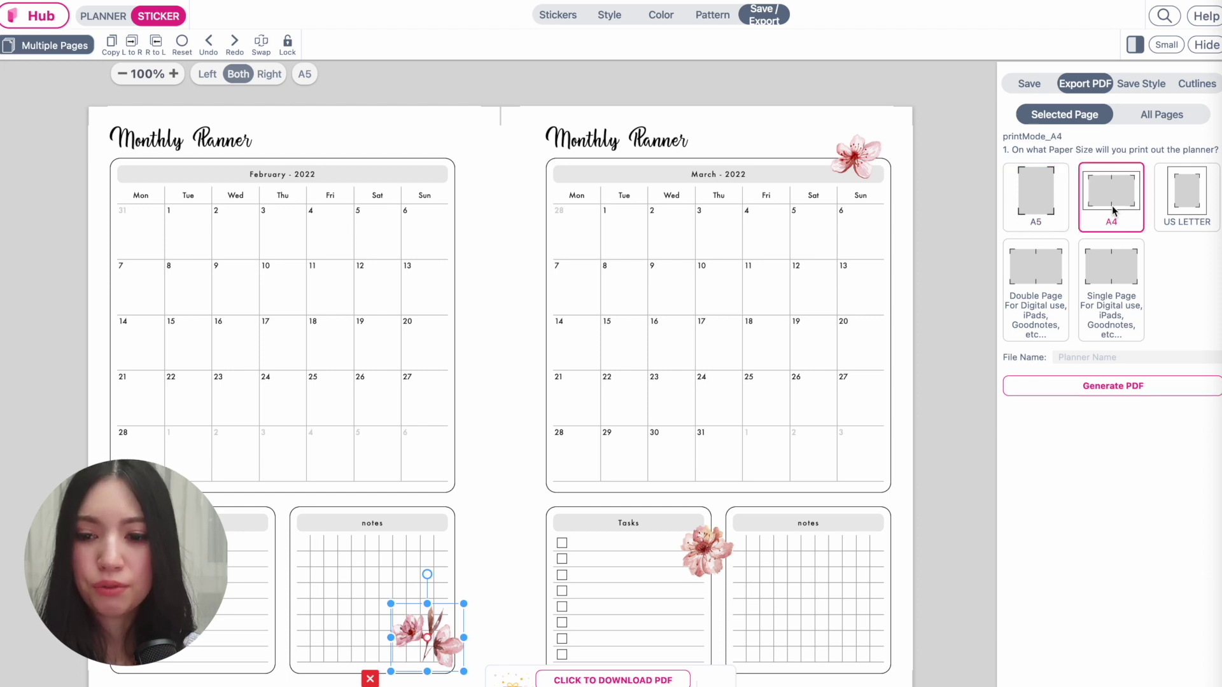
left_click(1126, 387)
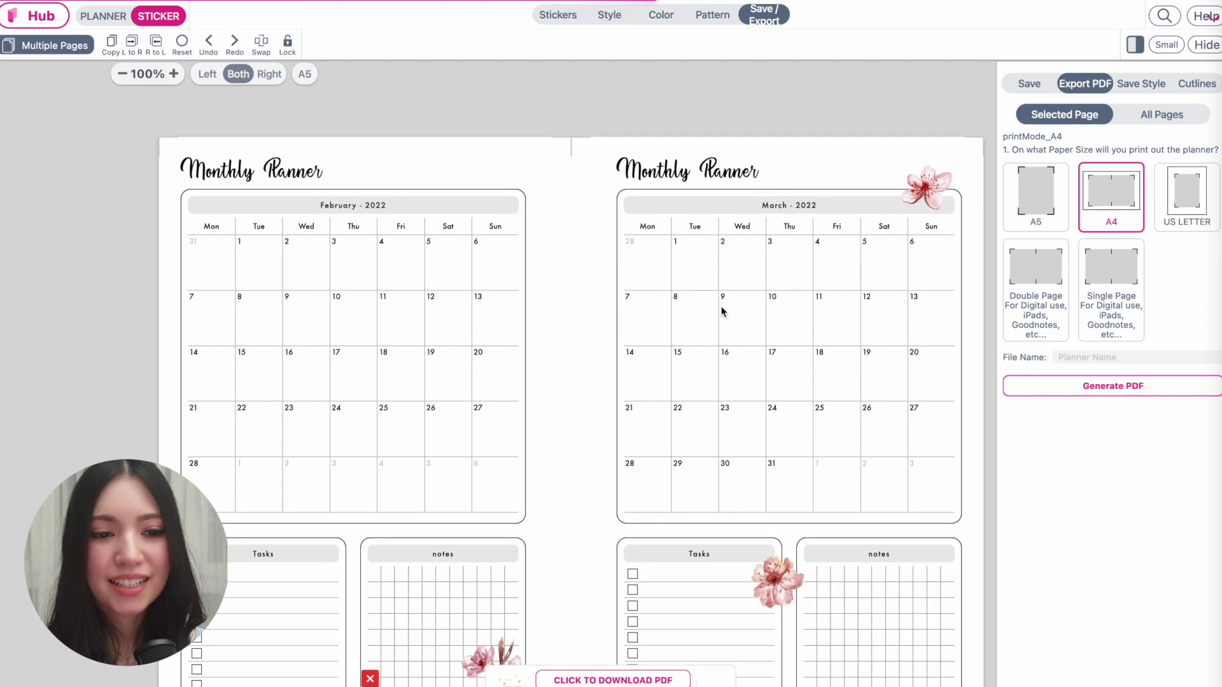
left_click(613, 681)
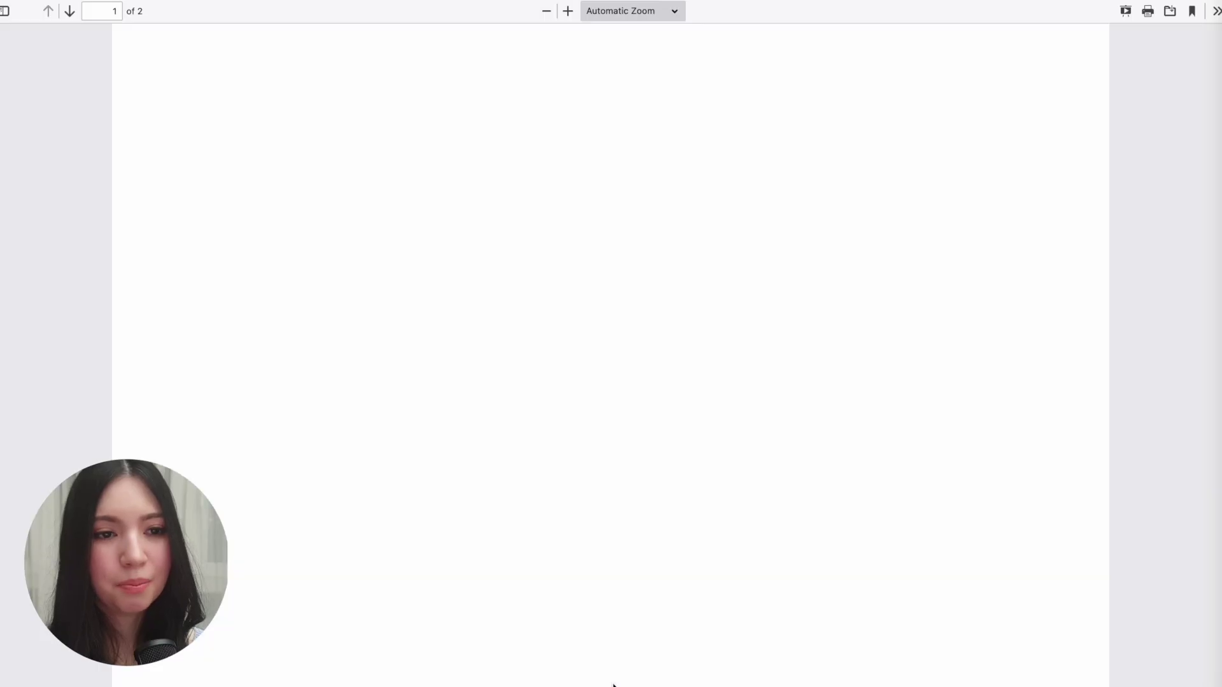
Review the pages of the exported PDF with the stickers and return to the planner editor.
scroll(684, 440, "down", 3)
scroll(682, 437, "down", 10)
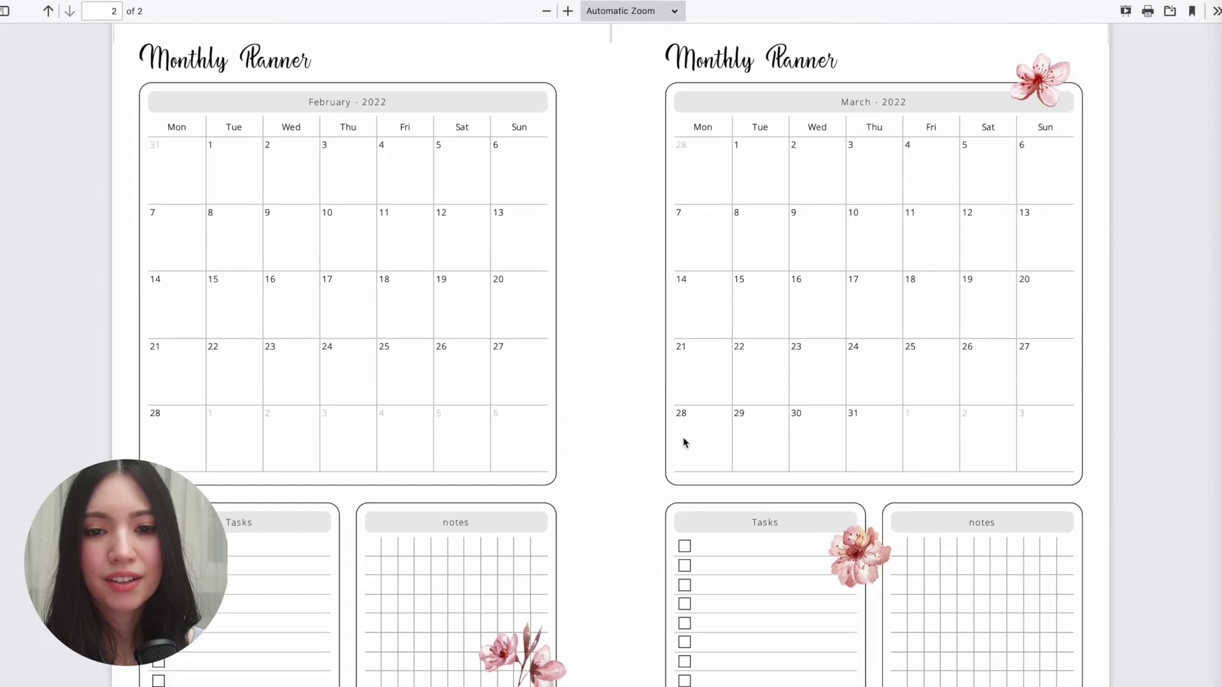
scroll(682, 438, "up", 2)
scroll(682, 437, "down", 1)
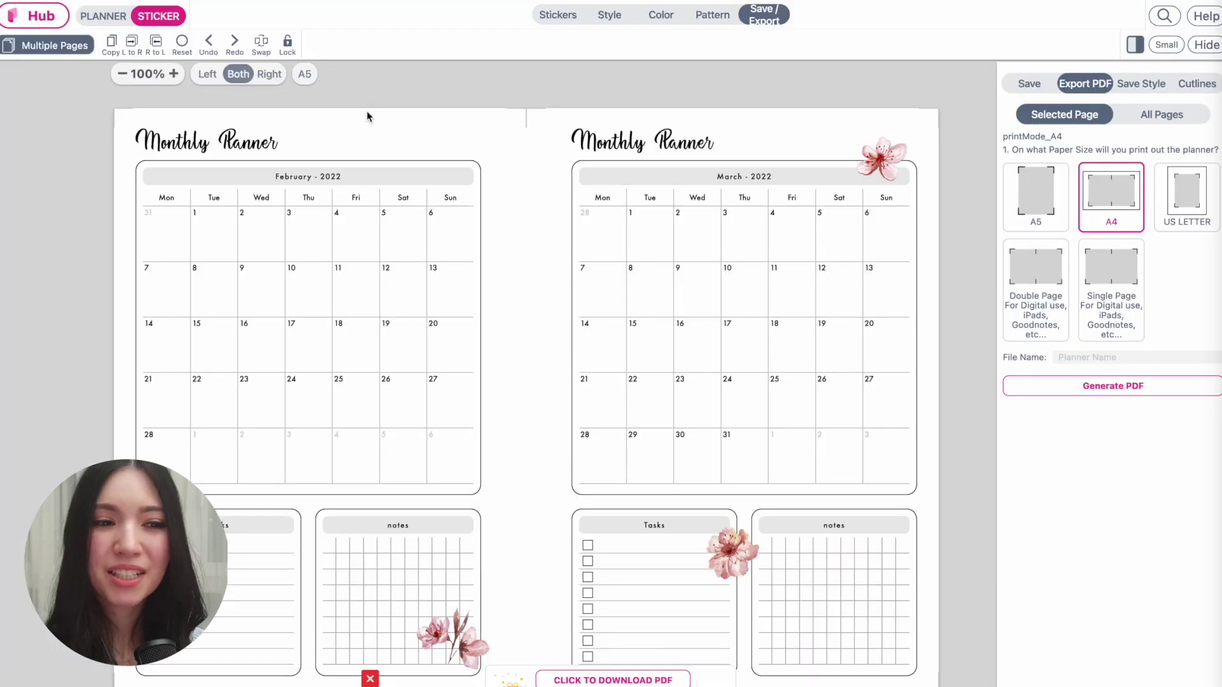
left_click(103, 16)
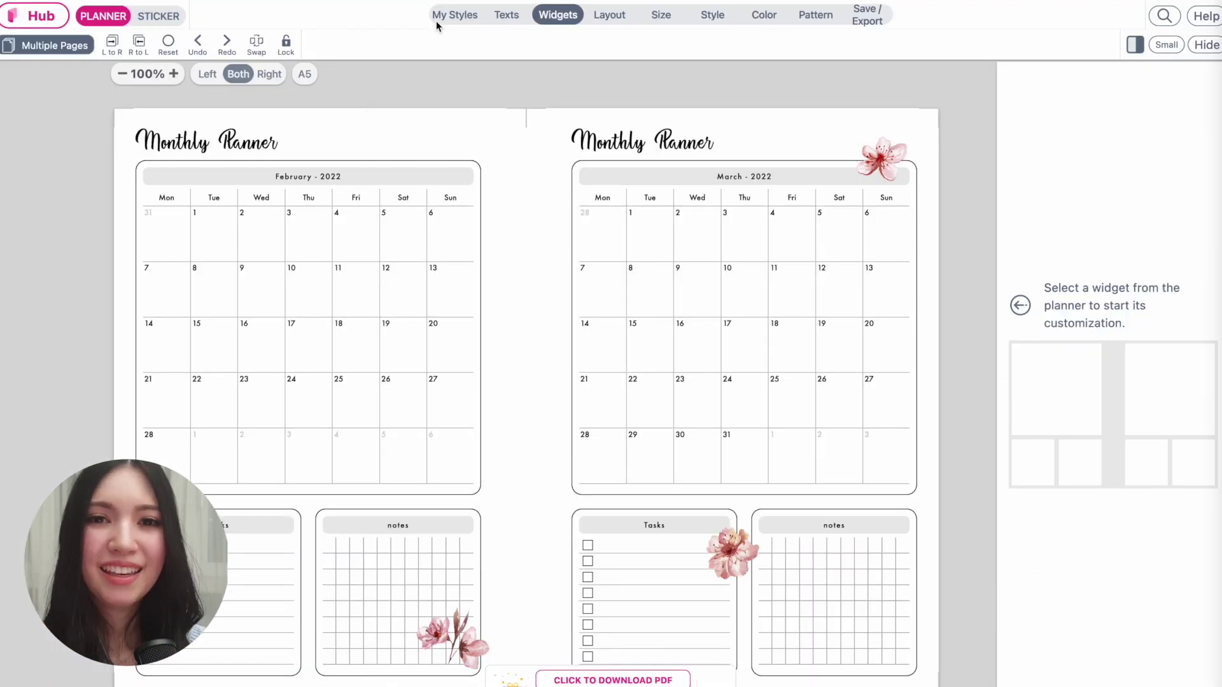